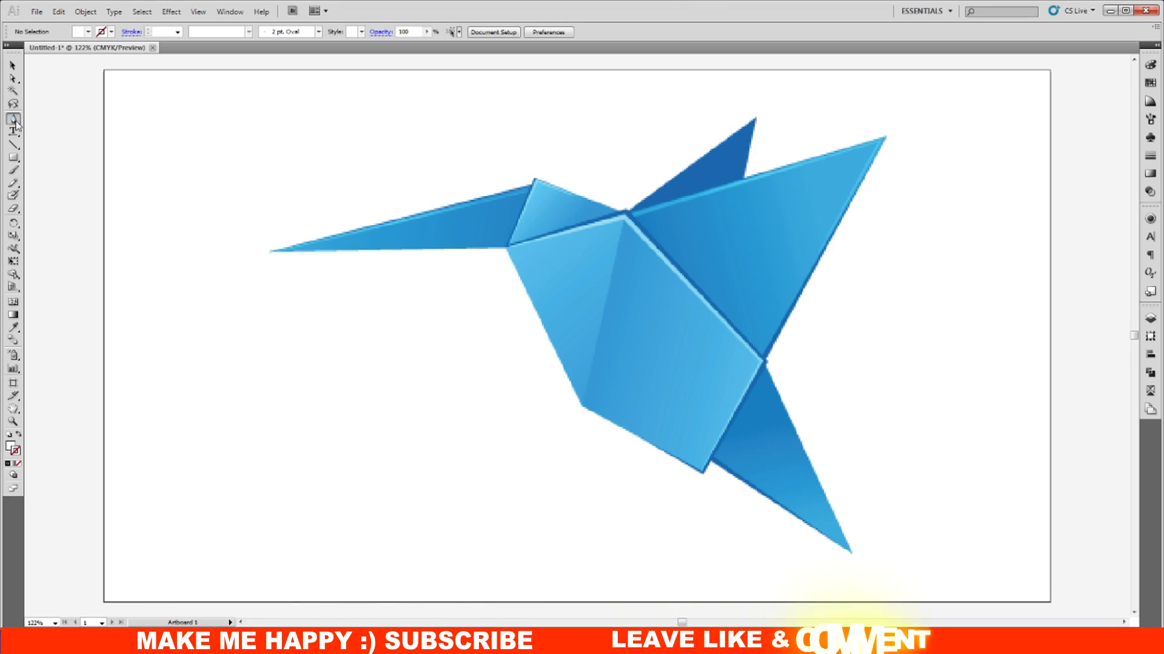
Trace the beak and head shape with the Pen tool from the beak tip to the neck point.
left_click_drag(13, 119, 59, 124)
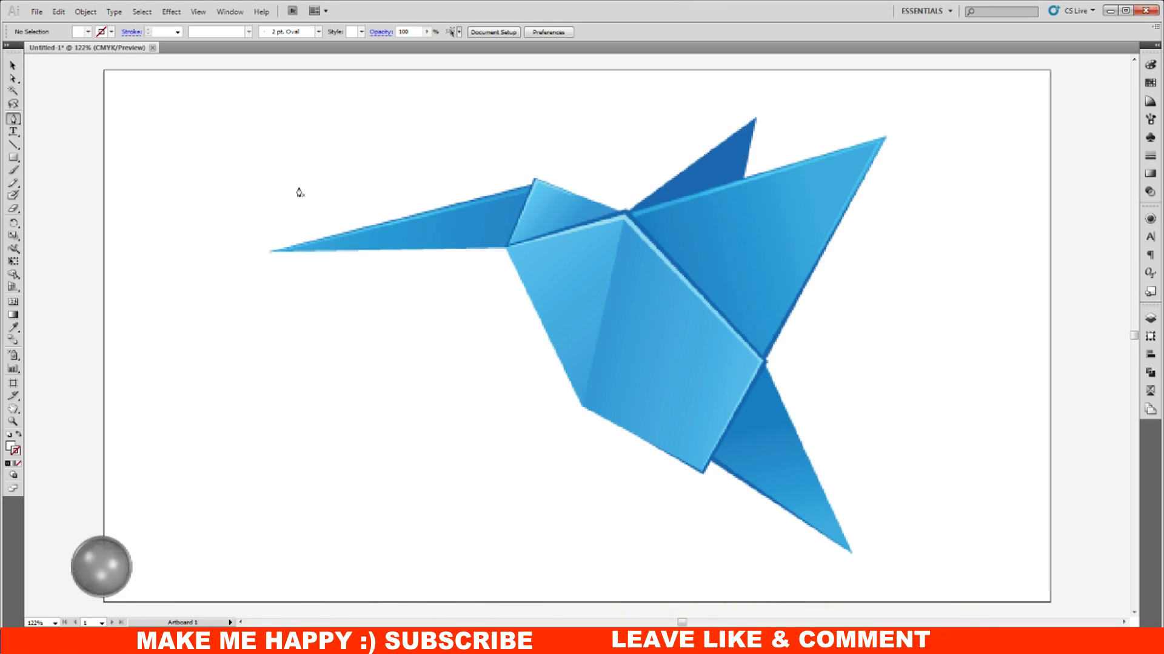
left_click(270, 252)
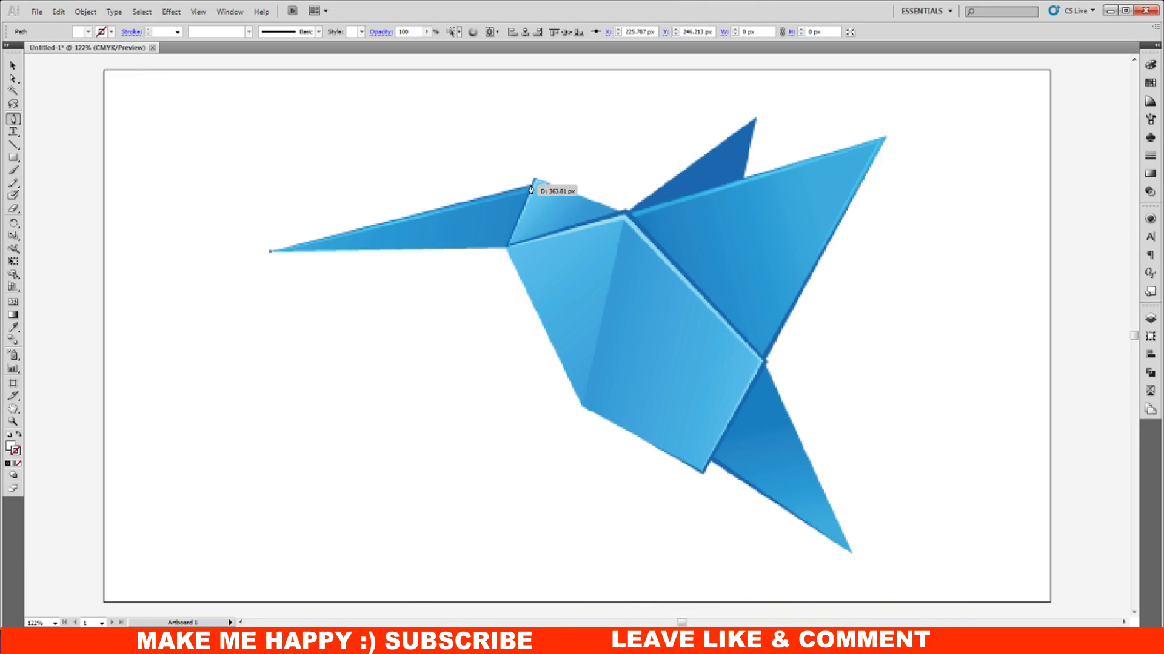
left_click(533, 182)
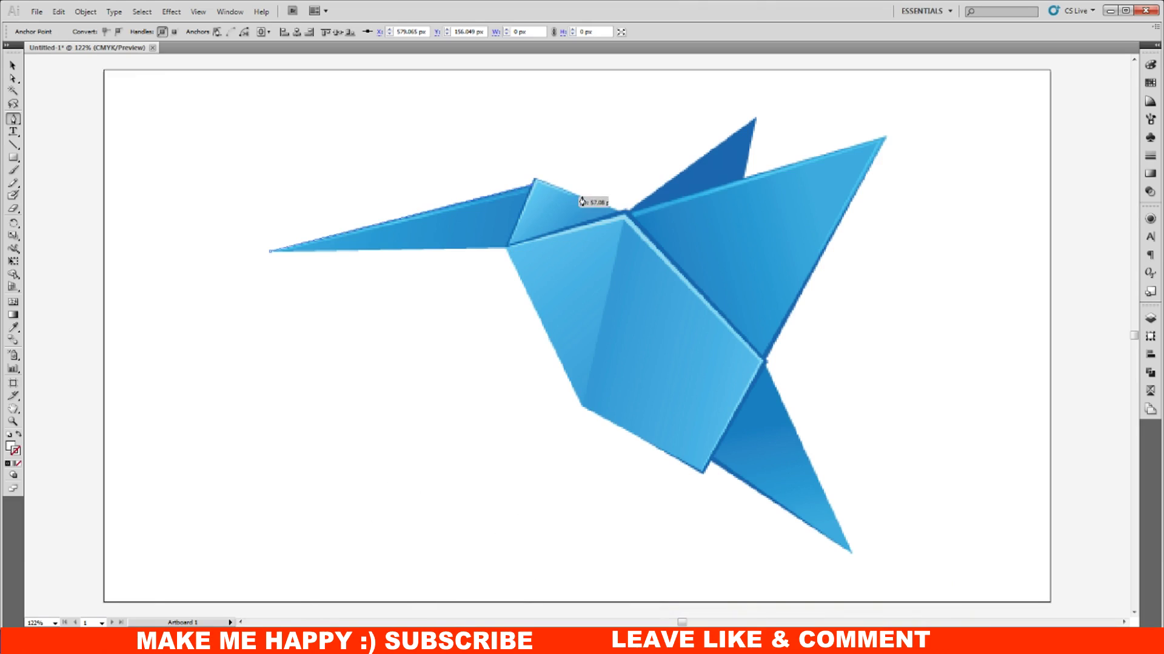
left_click(626, 215)
left_click(534, 179)
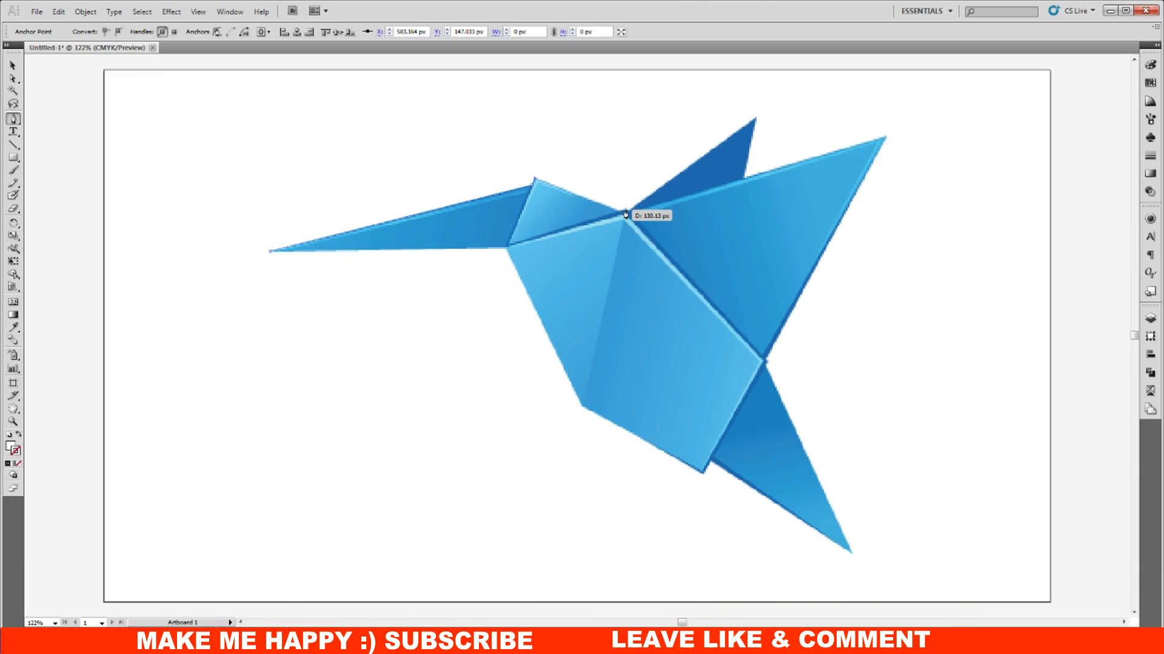
left_click(626, 215)
left_click(72, 299, "ctrl")
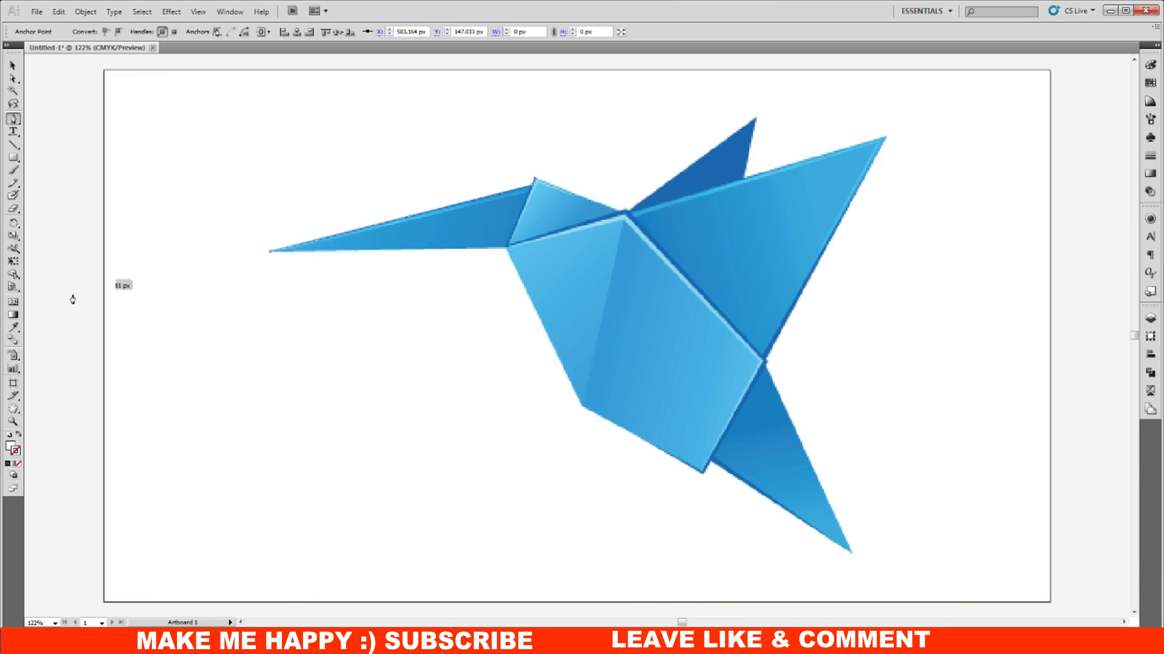
Set fill to None and stroke to black, then outline from the neck across both wing tips.
left_click(17, 463)
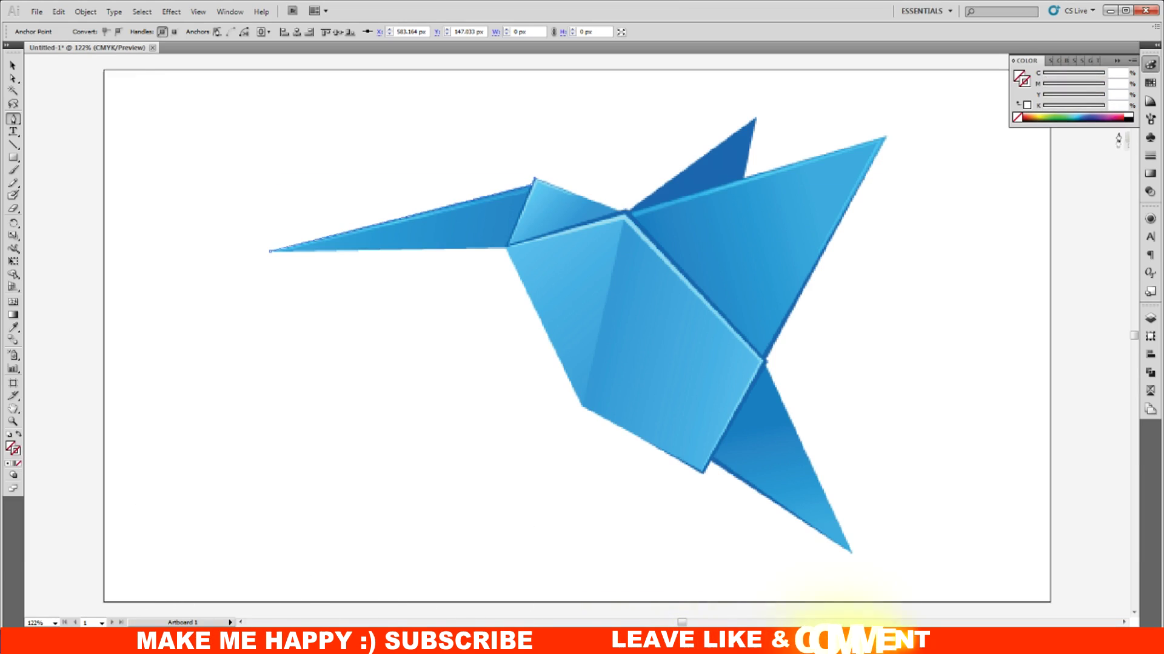
left_click(1131, 116)
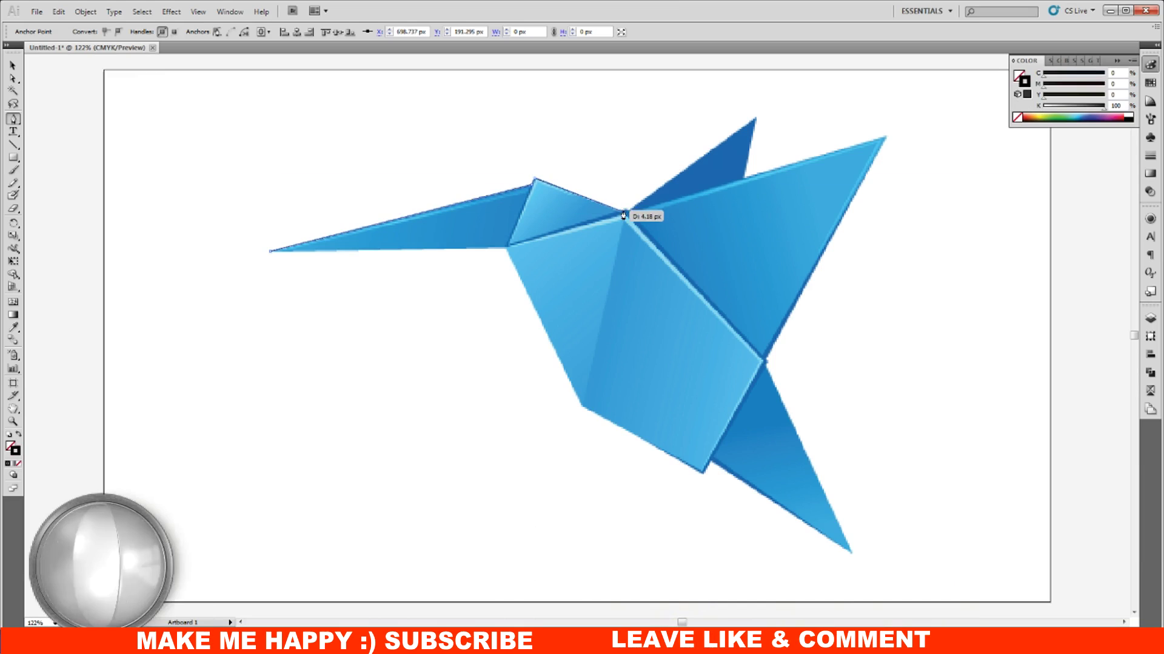
left_click_drag(620, 217, 629, 214)
left_click_drag(755, 118, 745, 182)
left_click(743, 182)
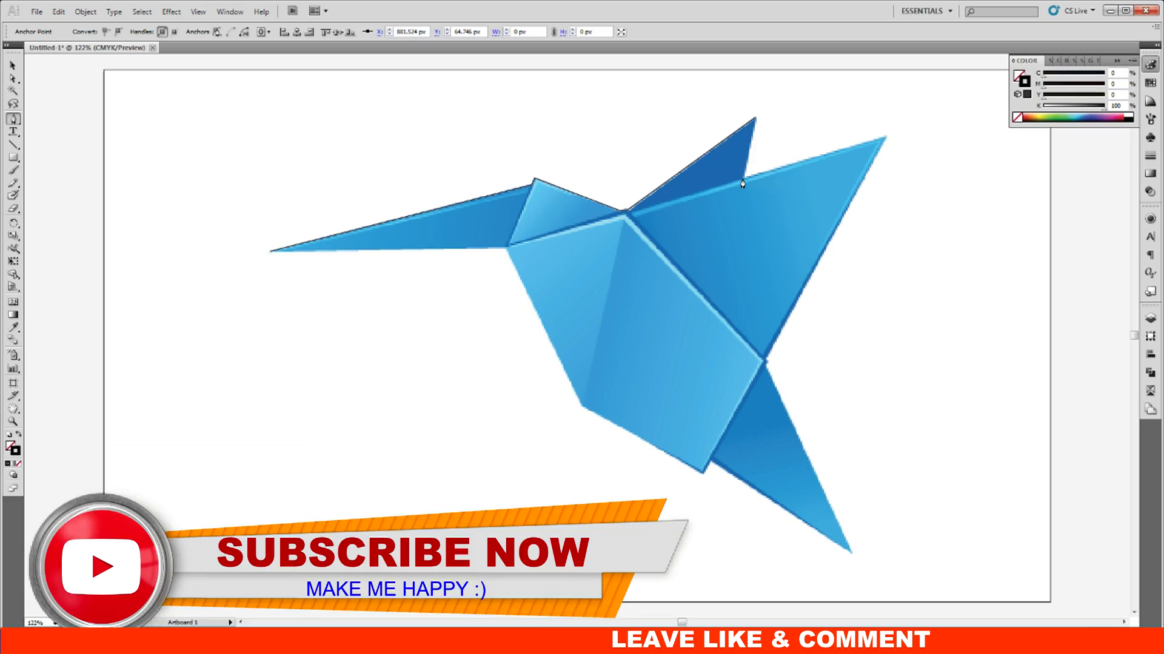
left_click(885, 139)
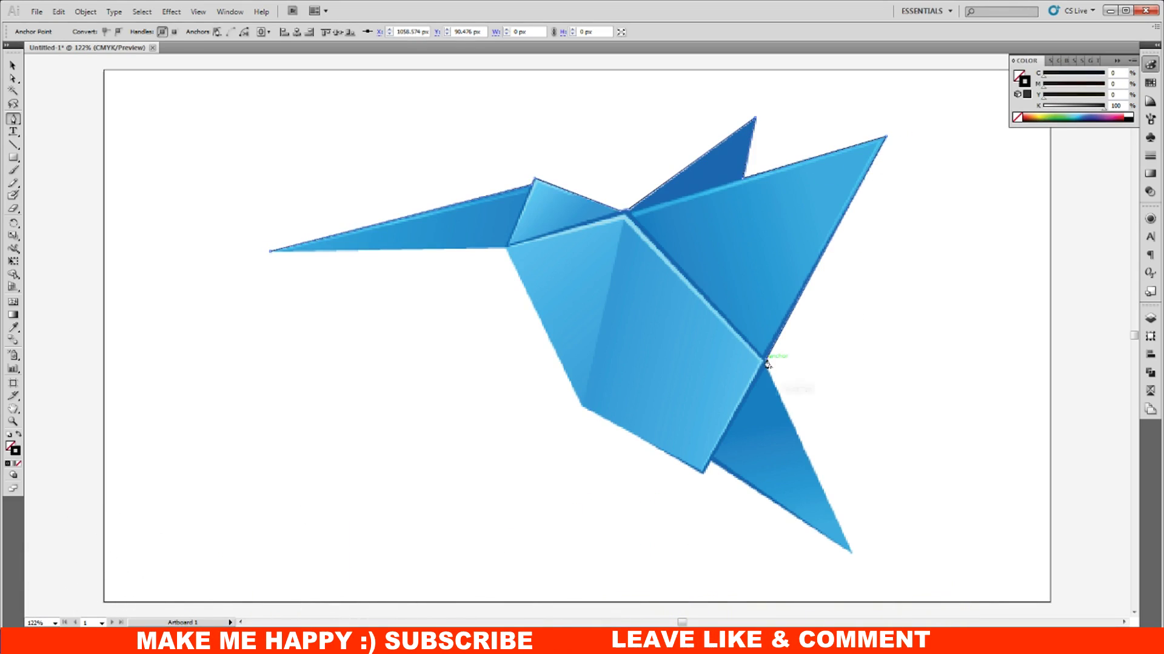
Continue the outline through the tail tip and body corners back to the beak junction.
left_click(852, 554)
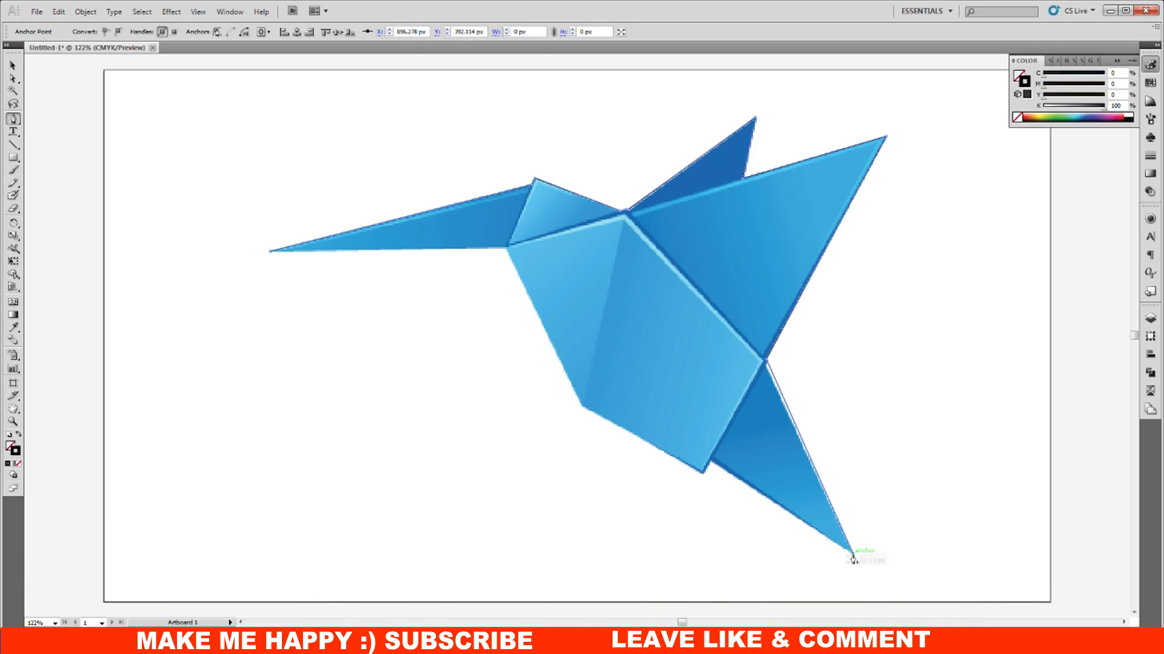
left_click(704, 480)
left_click(581, 410)
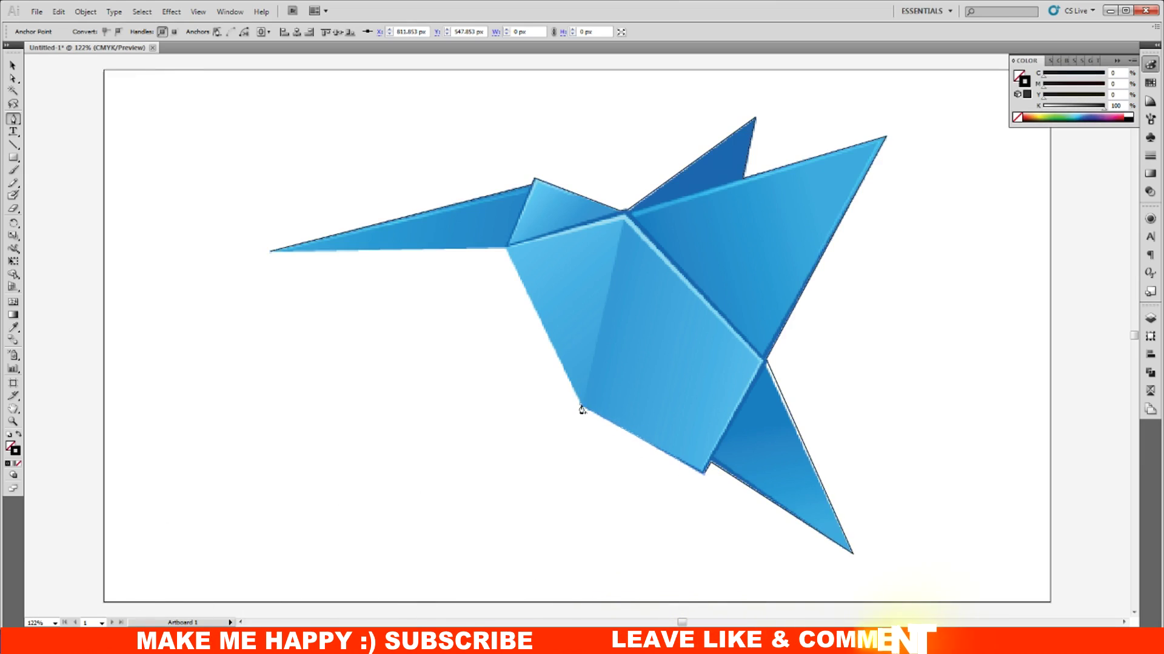
left_click(506, 251)
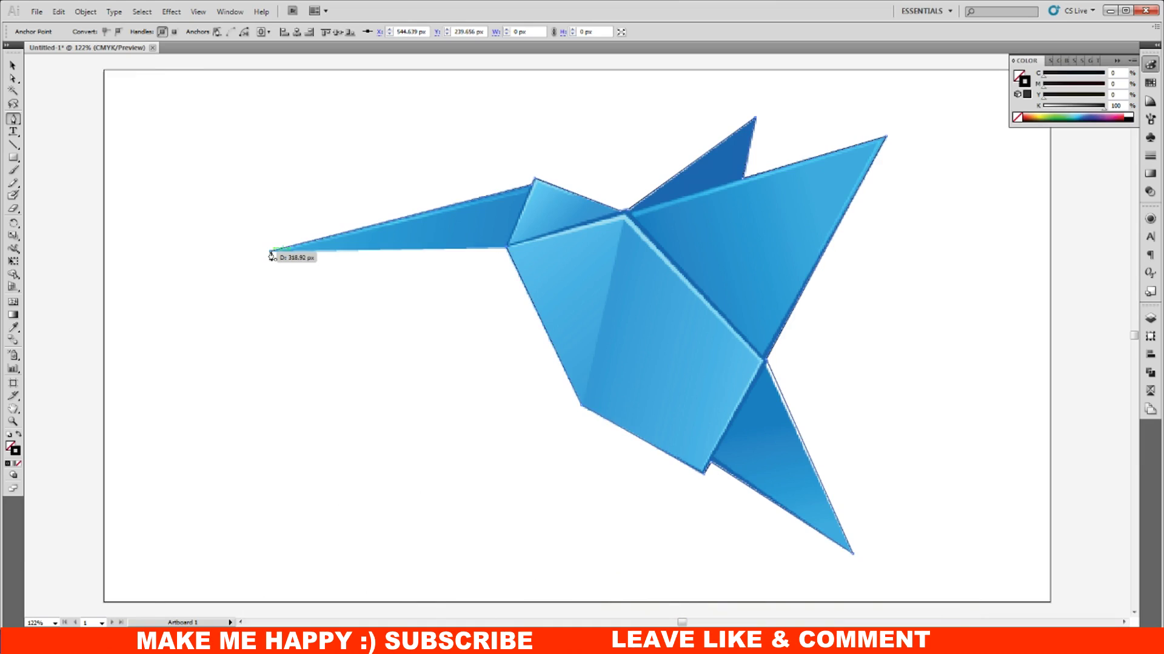
left_click(14, 65)
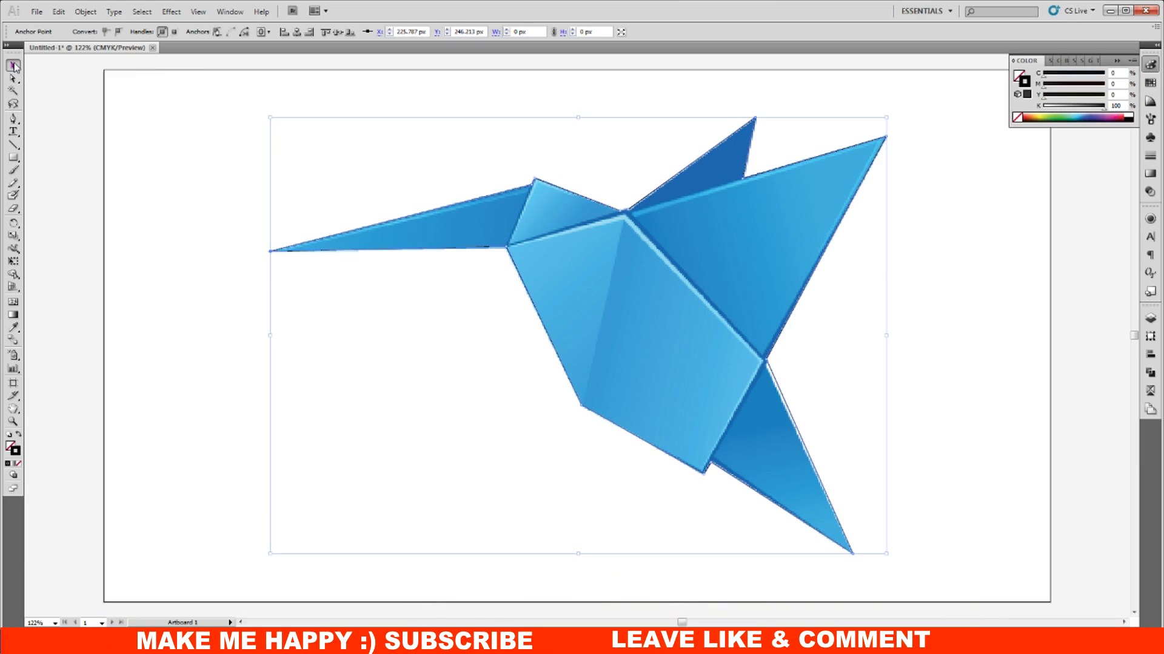
Give the traced bird outline a magenta stroke from the Swatches, then deselect and zoom in.
left_click(289, 88)
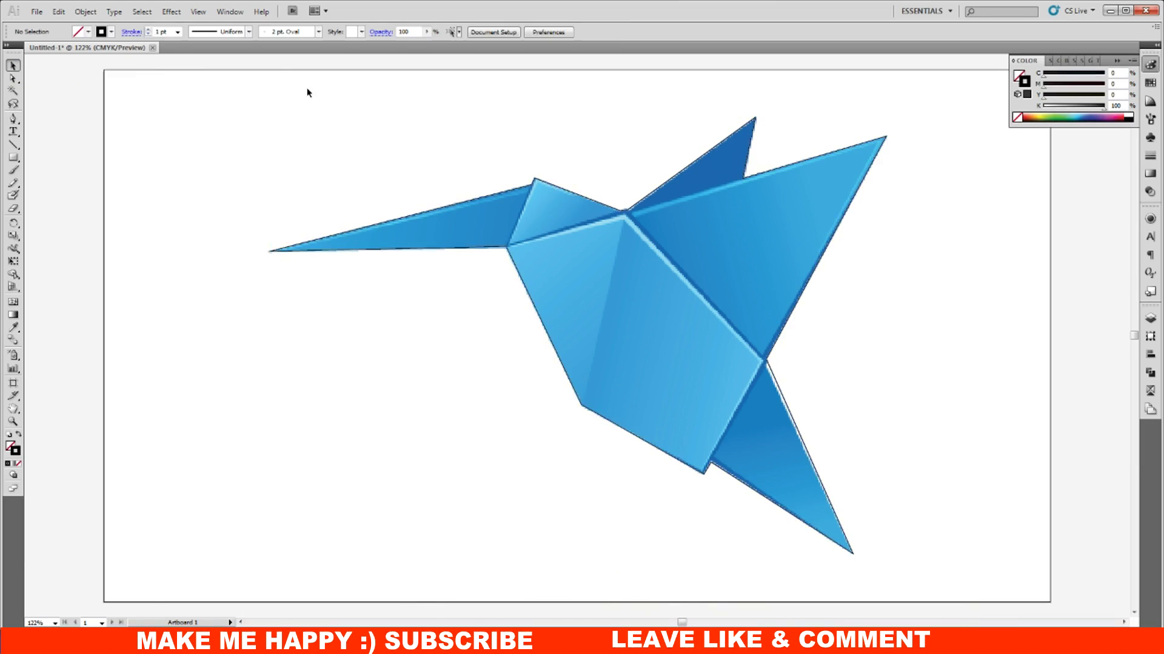
left_click(496, 248)
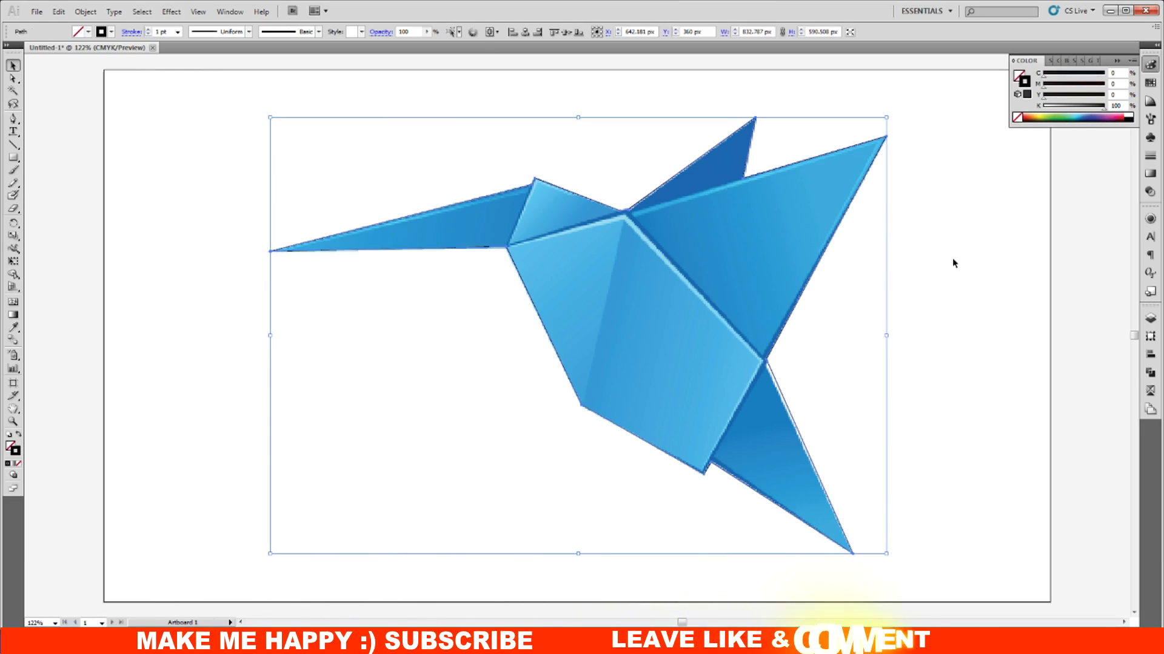
left_click(1151, 84)
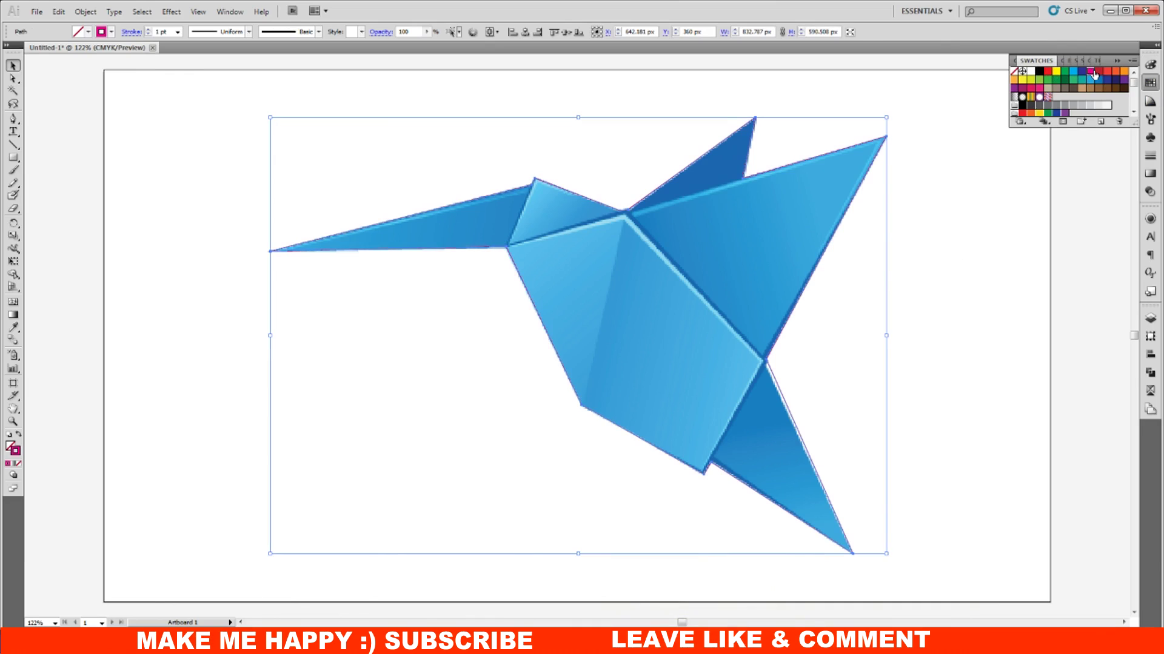
left_click(1042, 258)
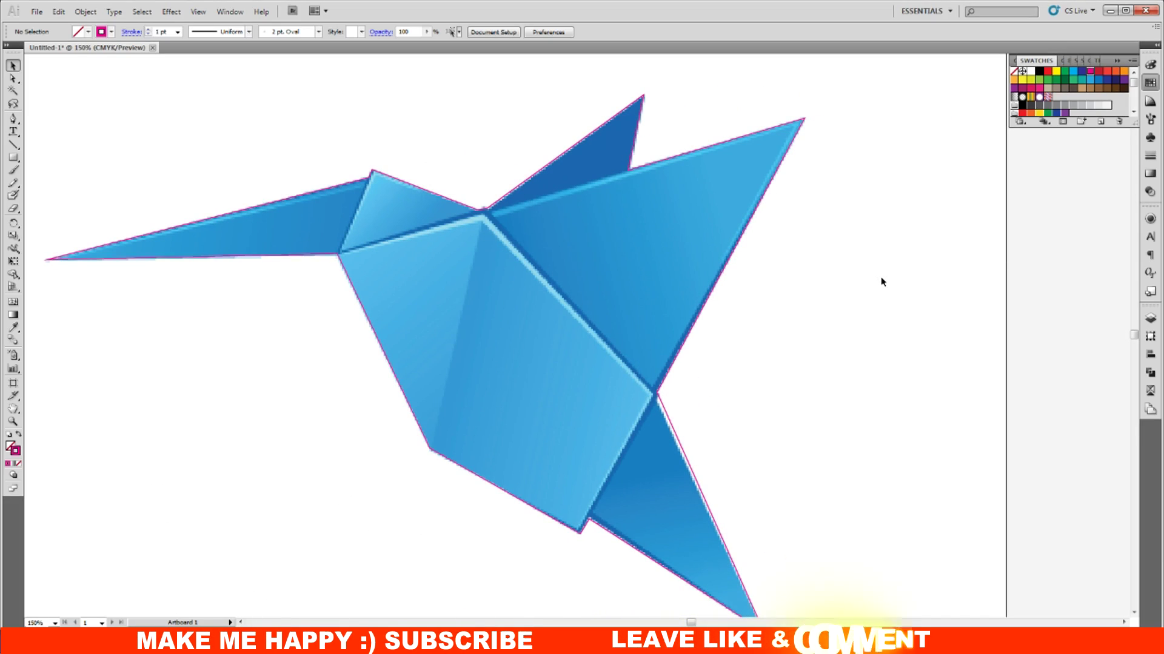
scroll(879, 280, "up", 1)
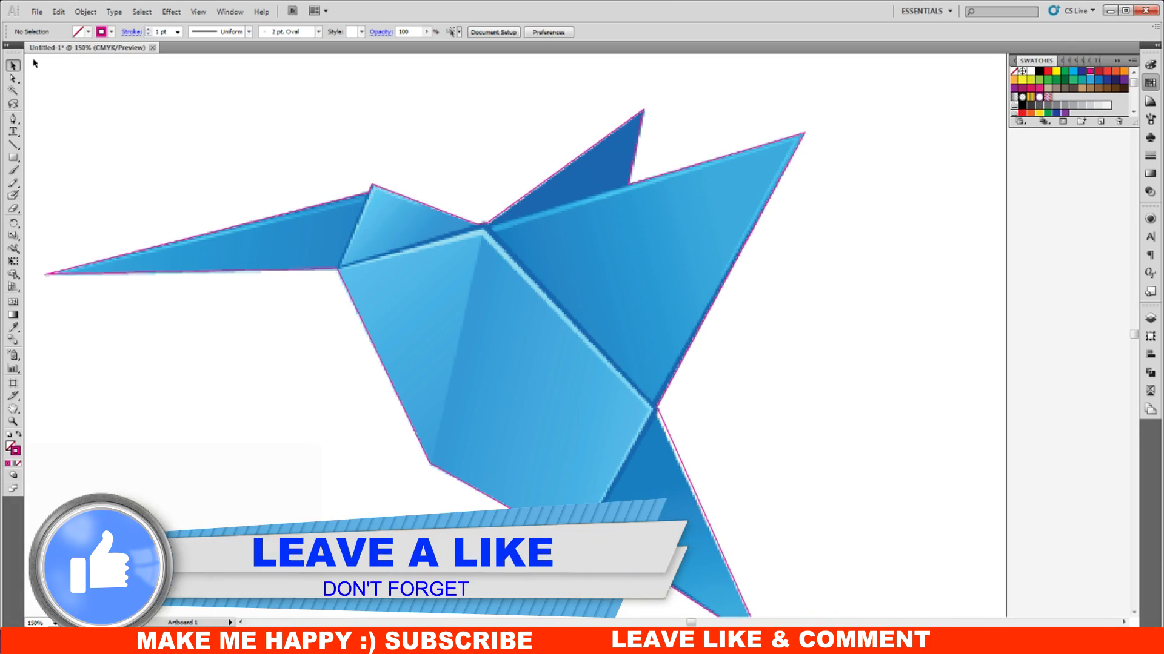
Draw the front wing as a separate triangle path from the neck point to the wing tip.
left_click(13, 119)
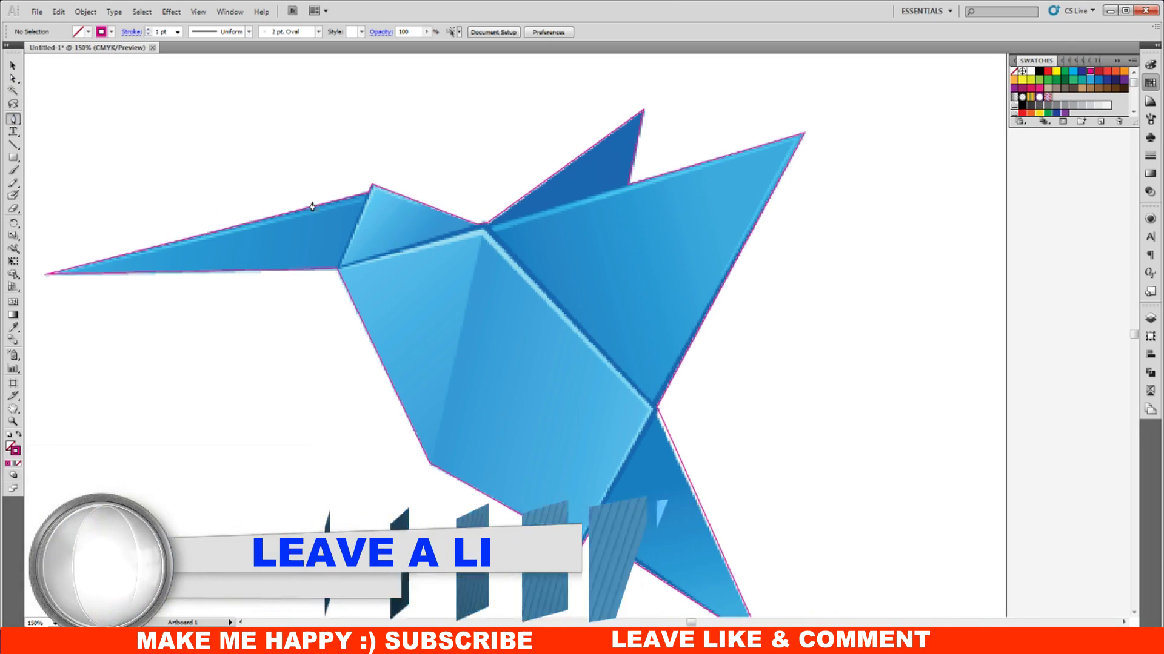
left_click(491, 231)
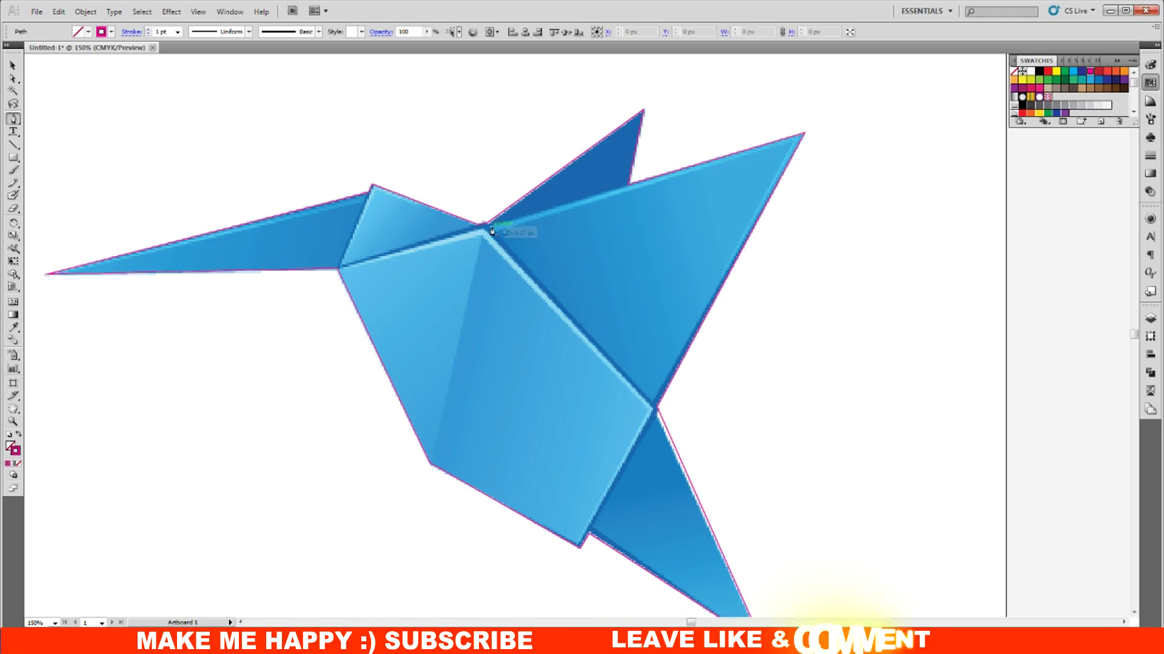
left_click(791, 140)
left_click(803, 137)
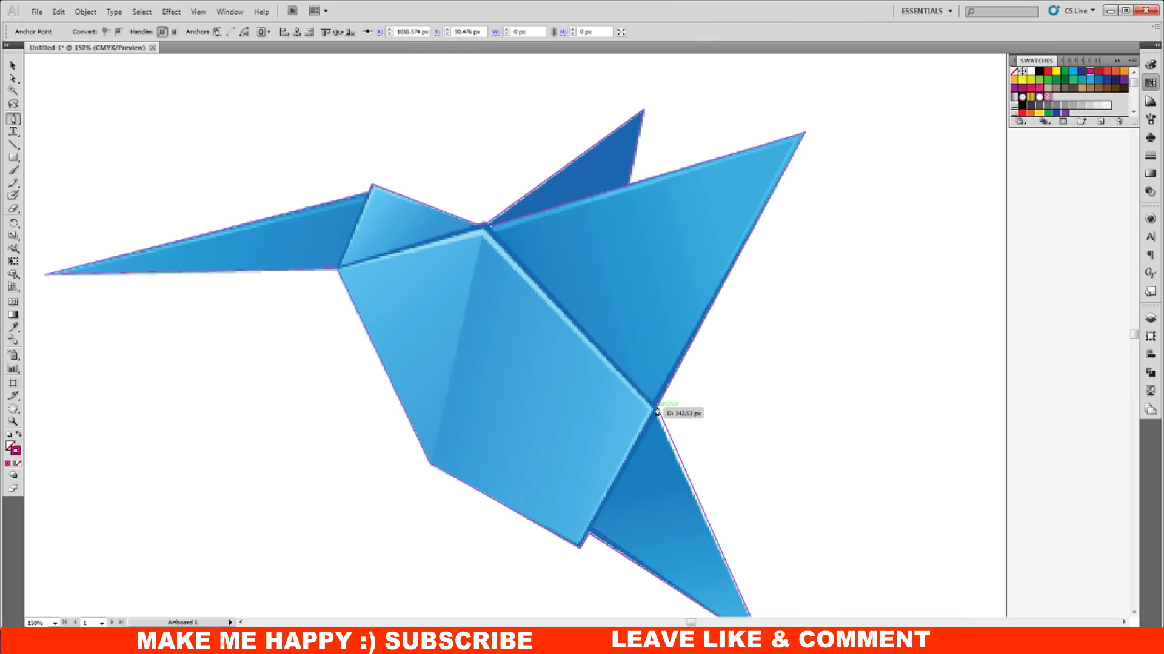
key("ctrl")
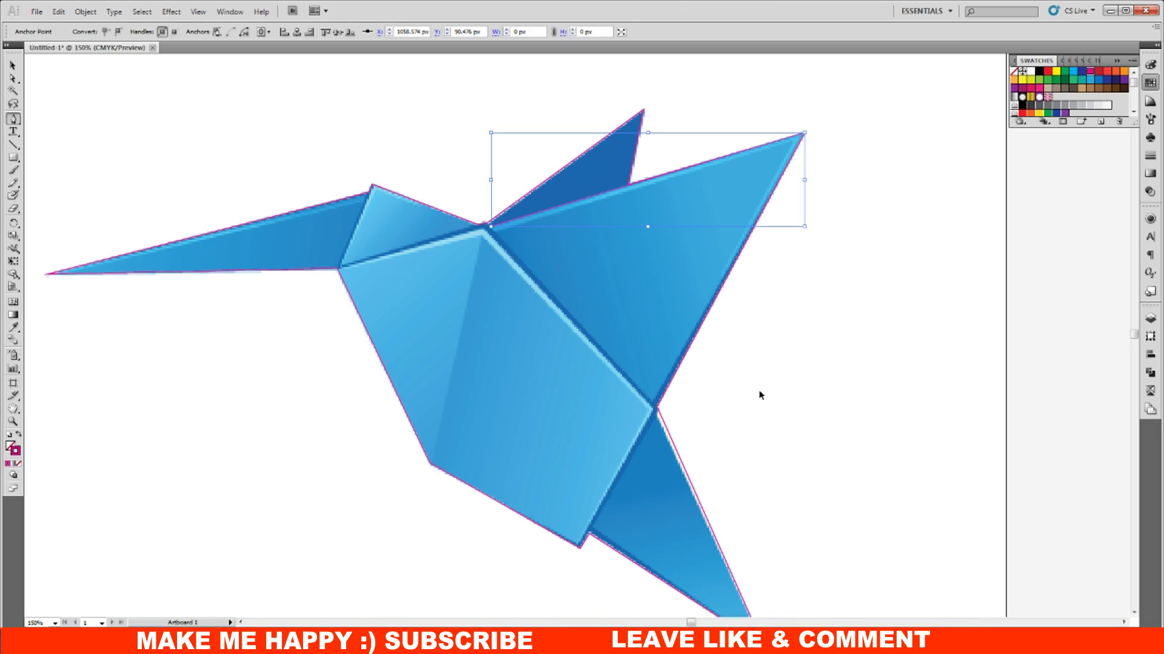
key("ctrl+z")
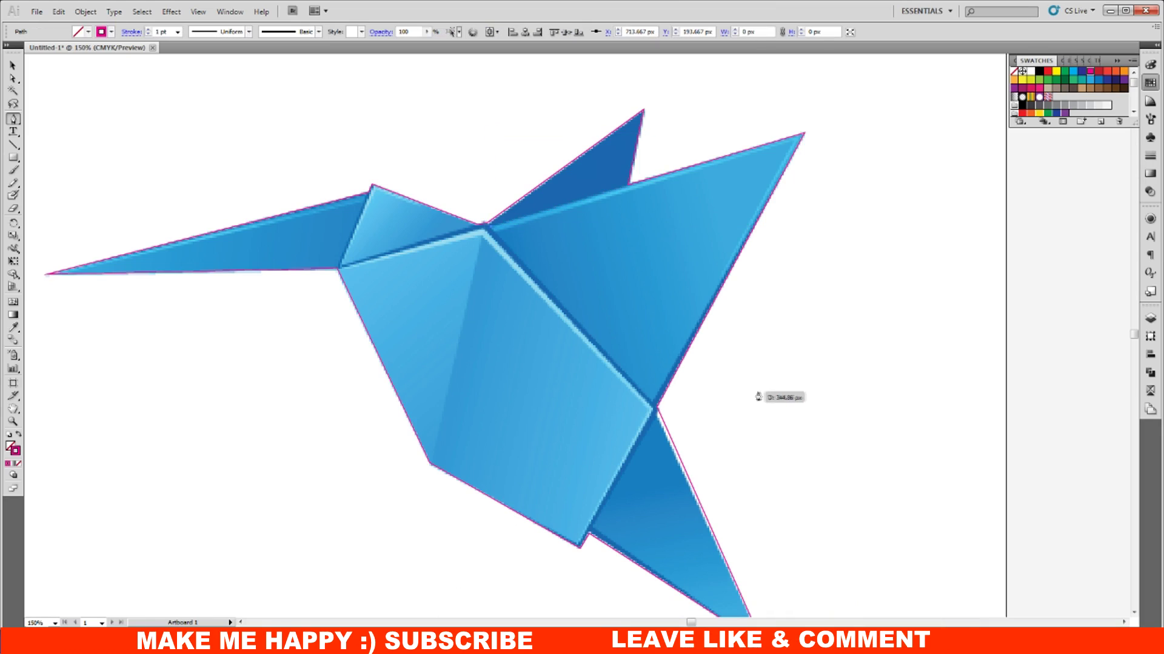
left_click(804, 135)
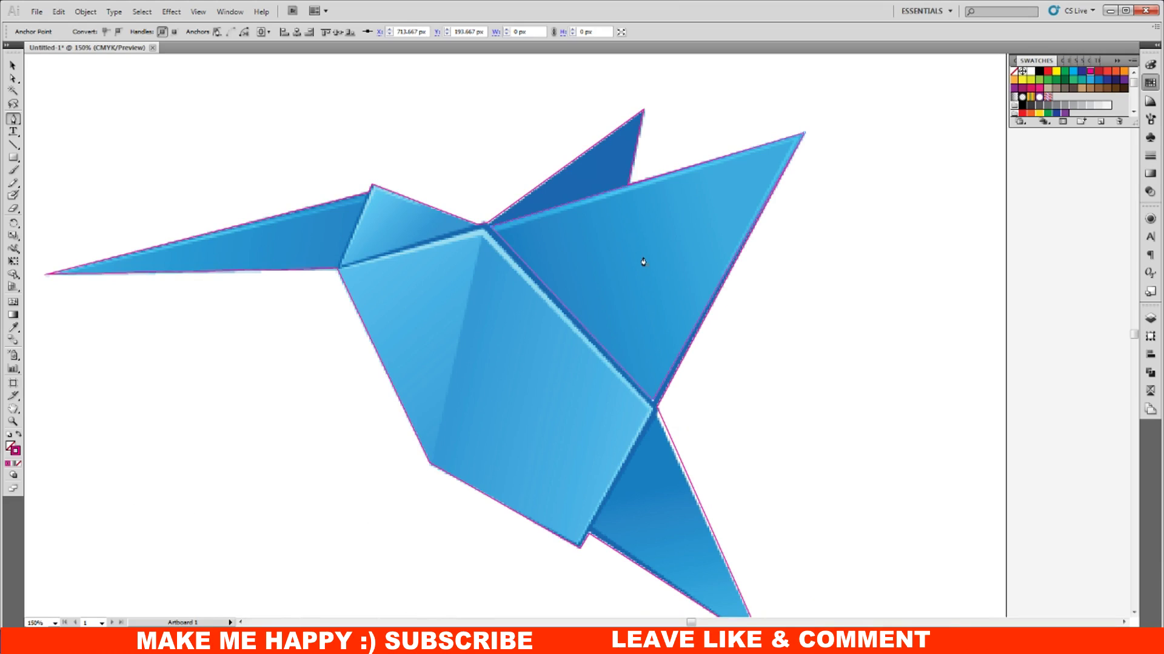
left_click(14, 64)
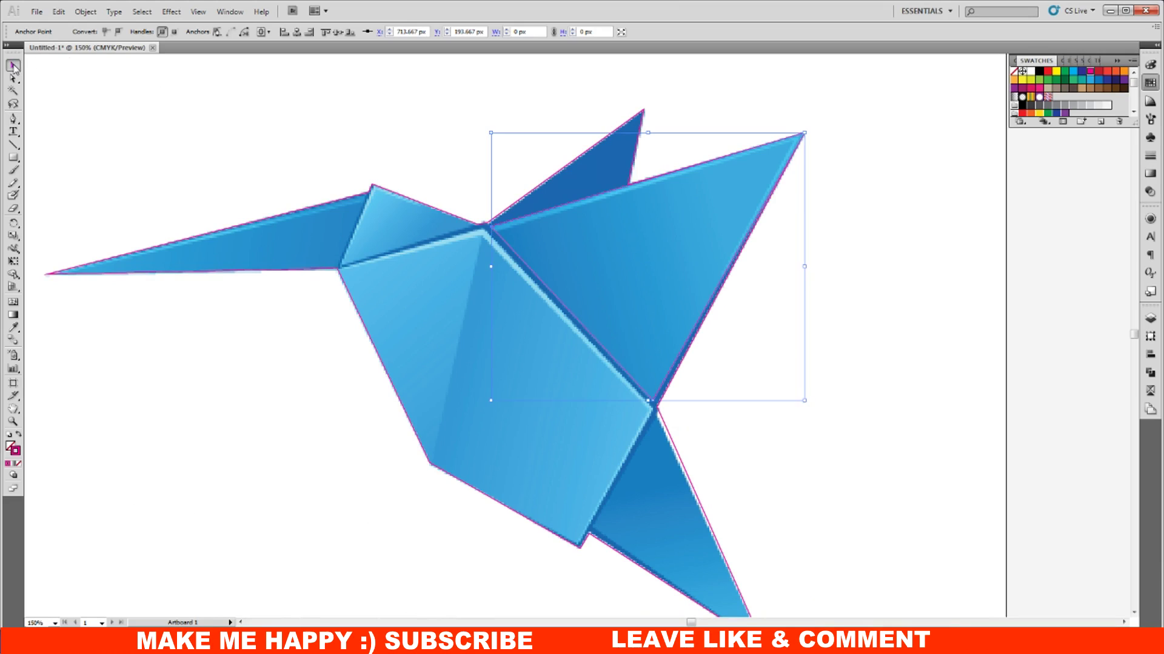
Select the front wing triangle path.
left_click(920, 168)
left_click(497, 237)
right_click(497, 235)
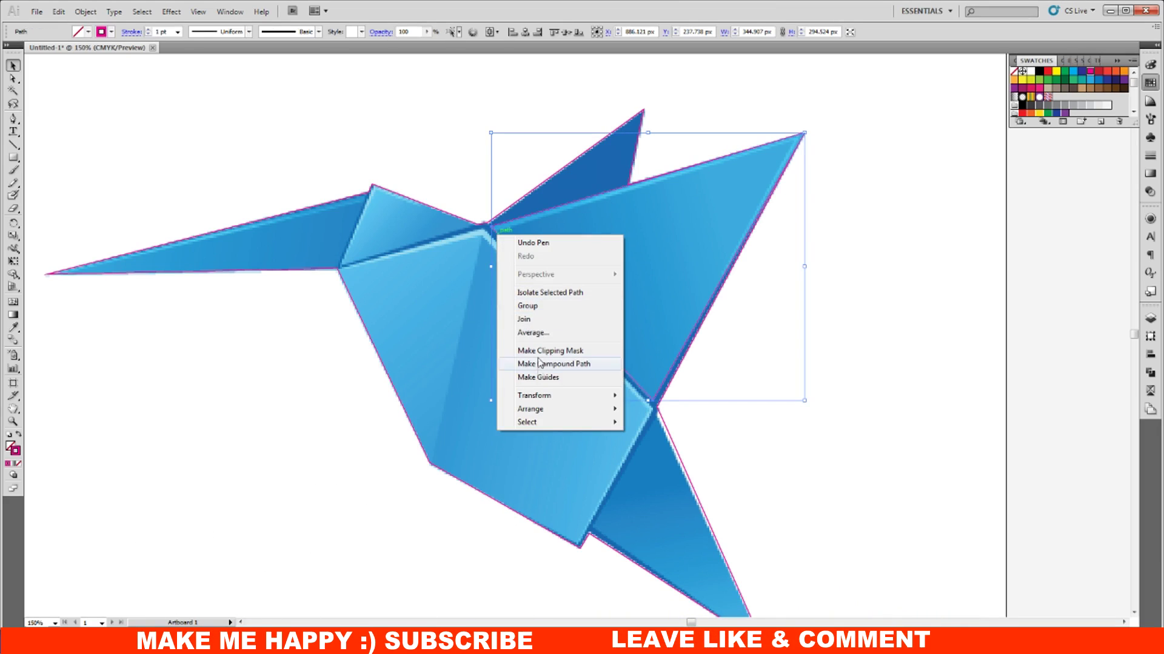
left_click(976, 315)
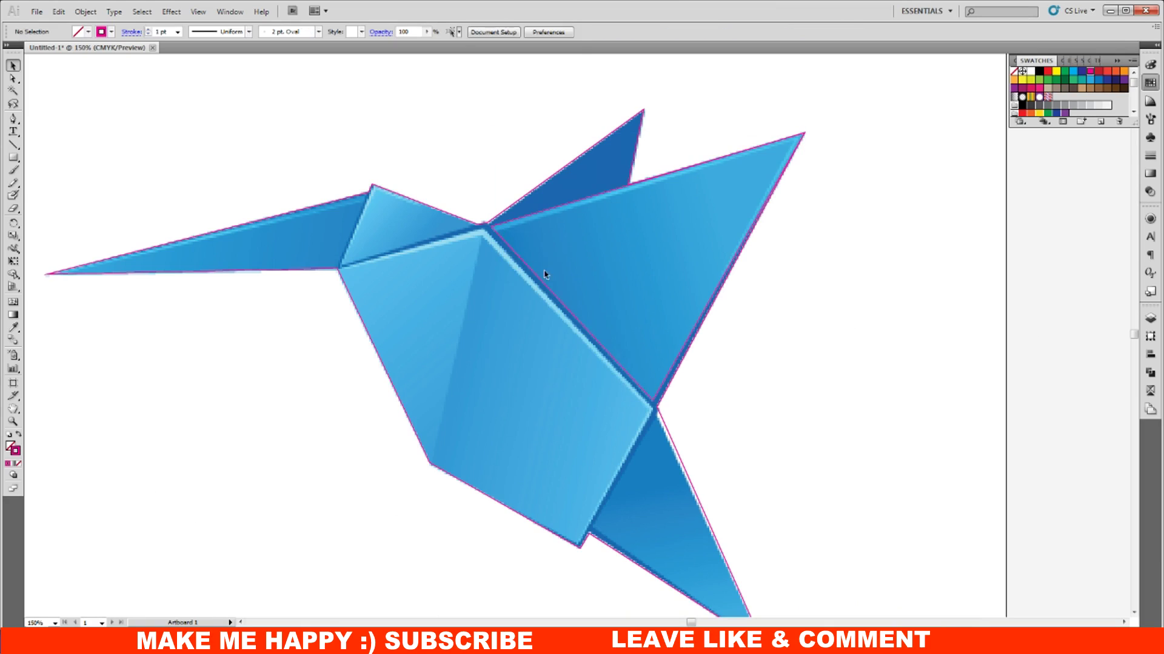
left_click(514, 259)
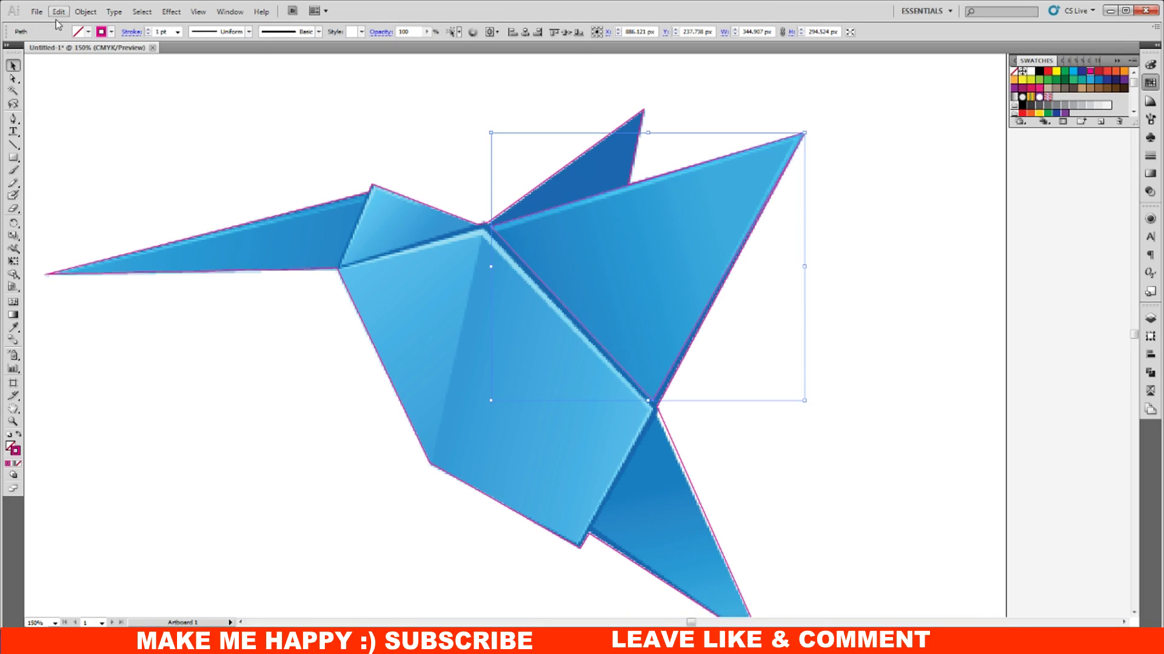
Copy and paste the wing in place, then shrink the copy slightly inside the original.
left_click(59, 11)
left_click(81, 71)
left_click(59, 11)
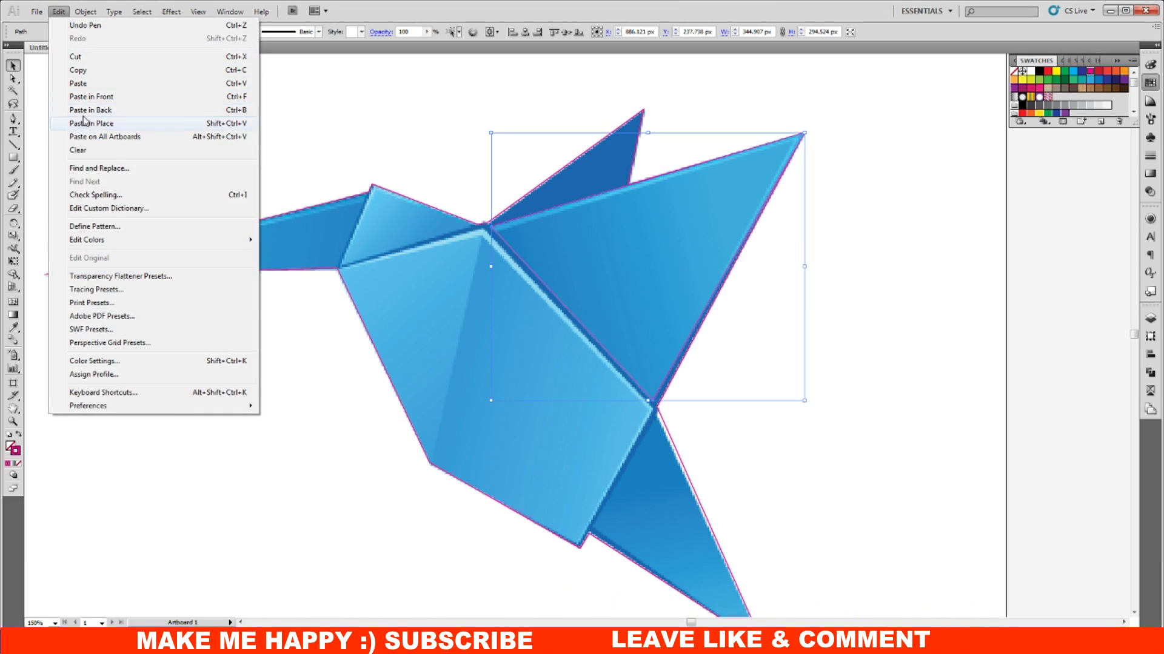
left_click(180, 125)
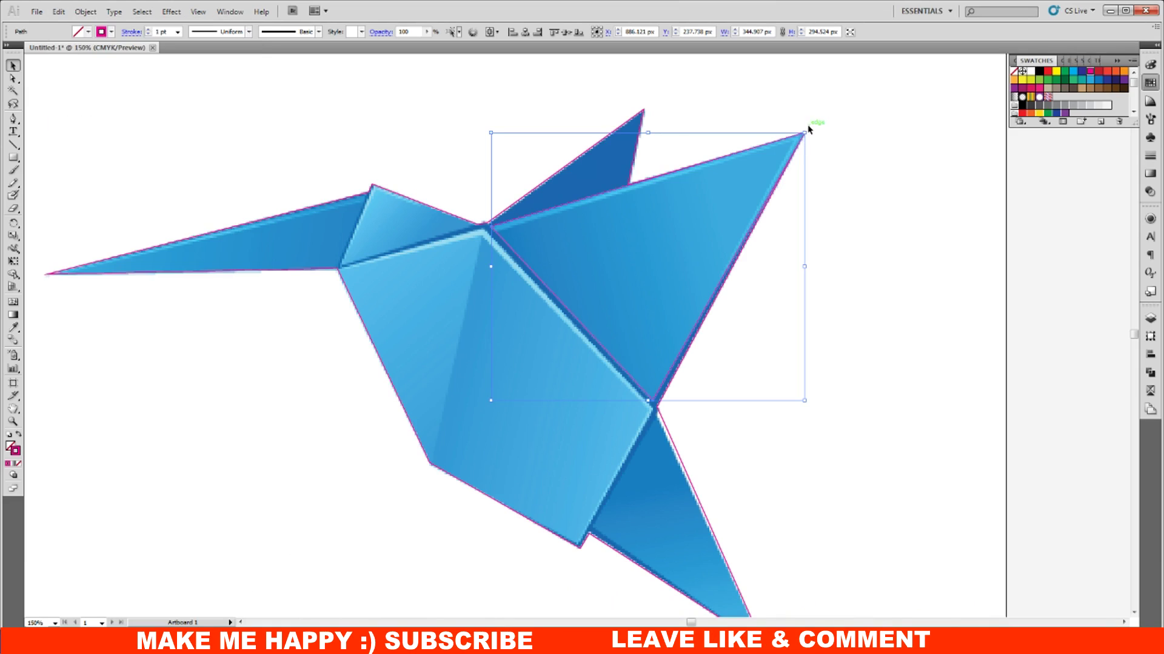
left_click_drag(808, 129, 801, 134)
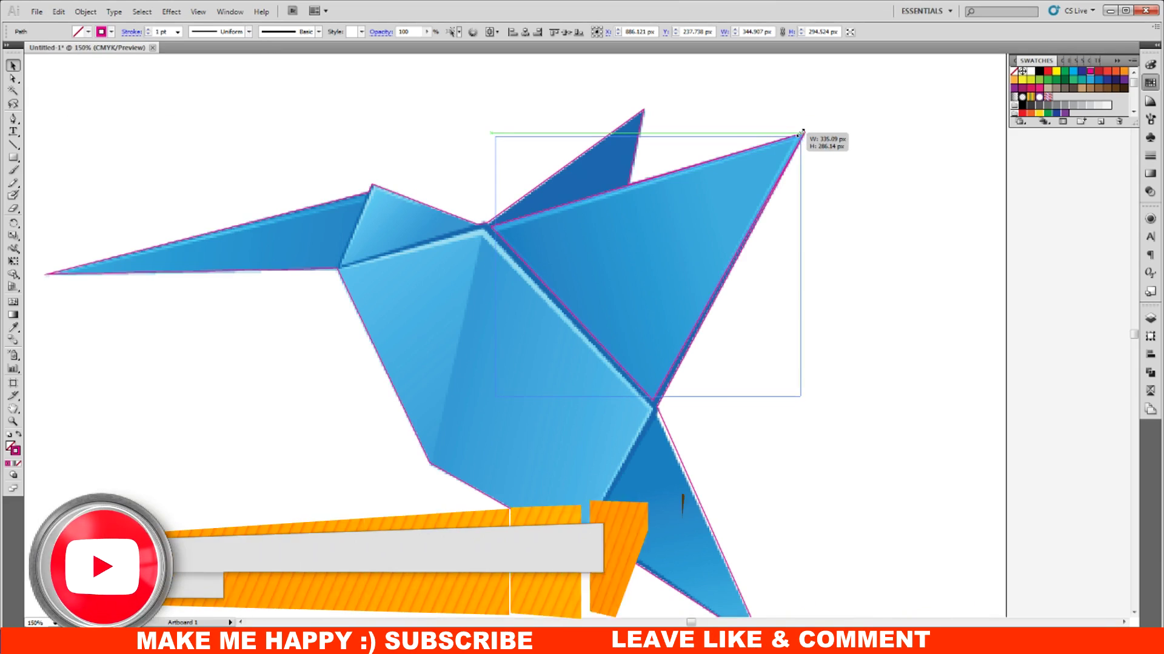
left_click_drag(802, 132, 796, 135)
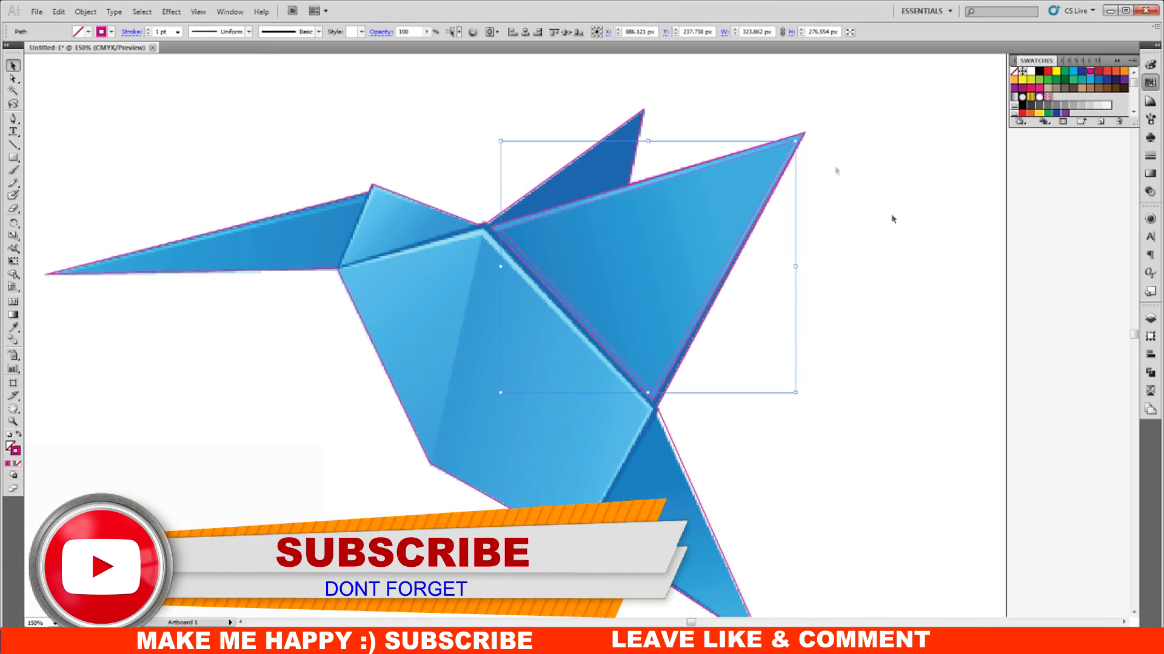
left_click(896, 220)
key("ctrl+plus")
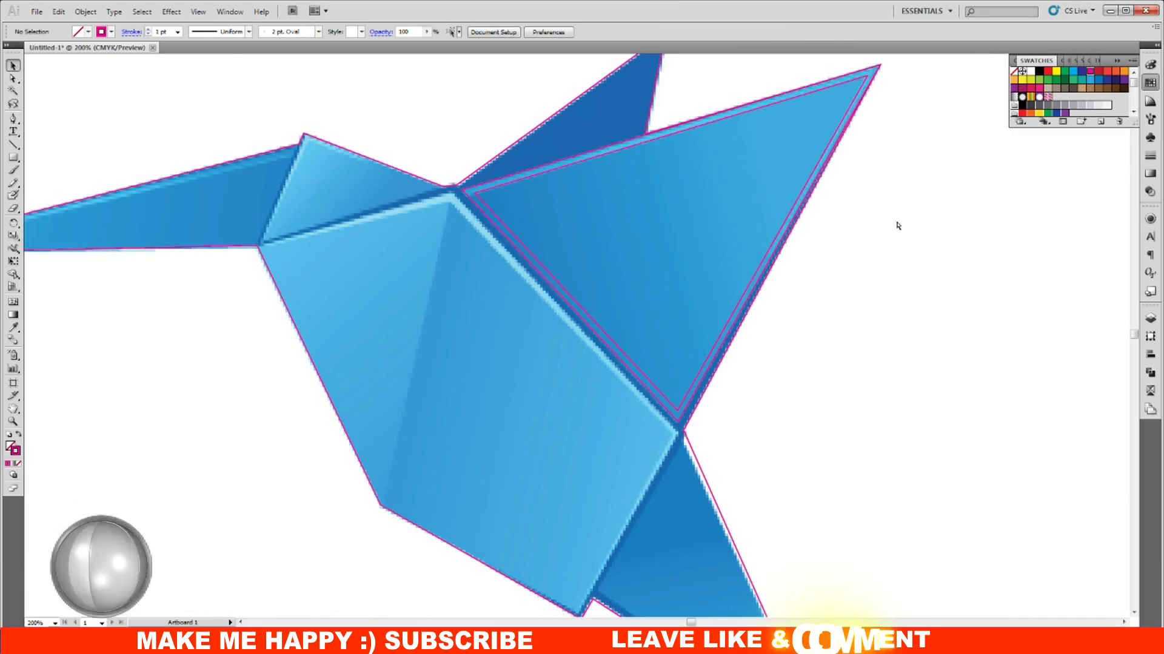
Drag the inner wing copy's corner anchors onto the outer wing's corners, then reframe the bird at 200%.
key("ctrl+plus")
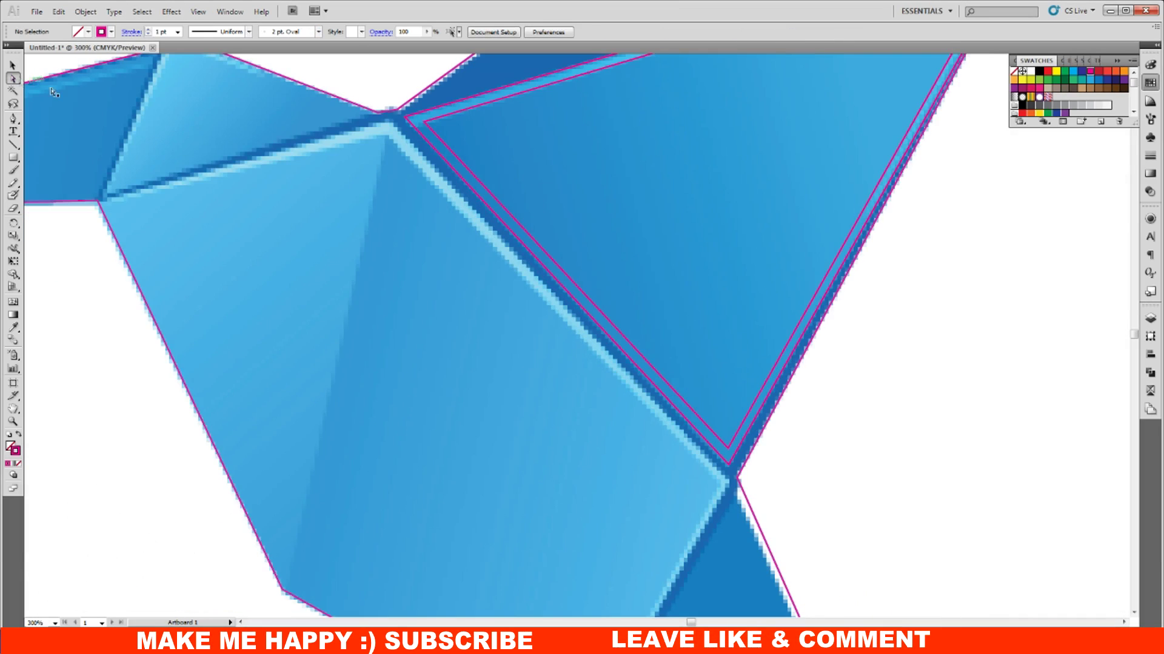
left_click(425, 125)
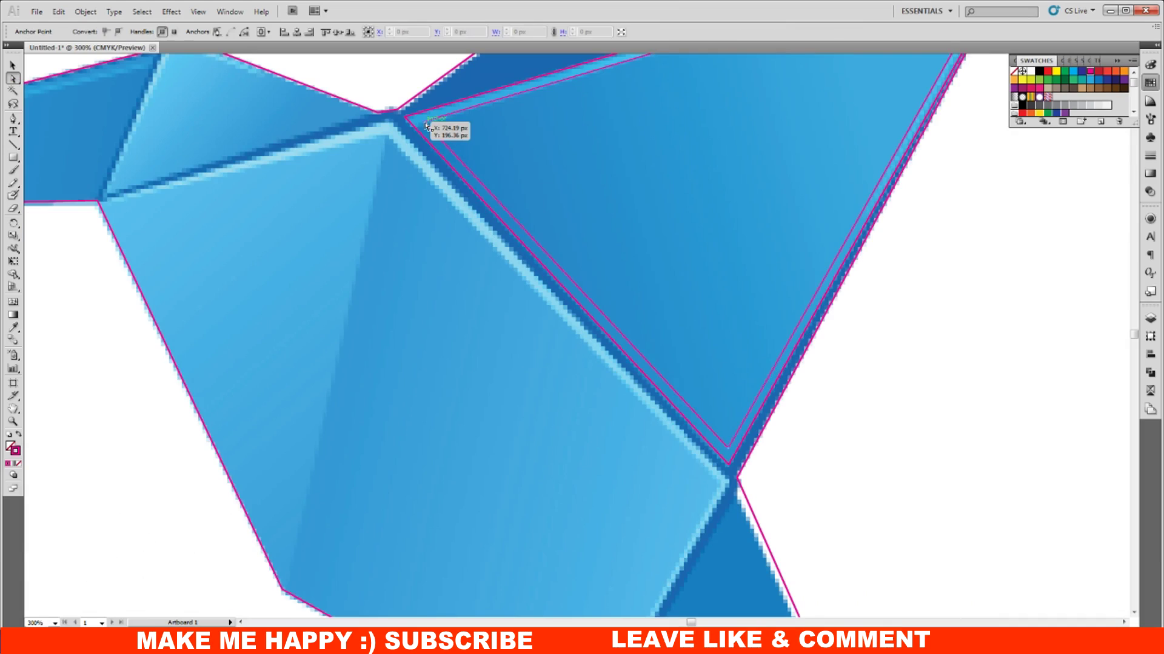
left_click_drag(425, 124, 414, 127)
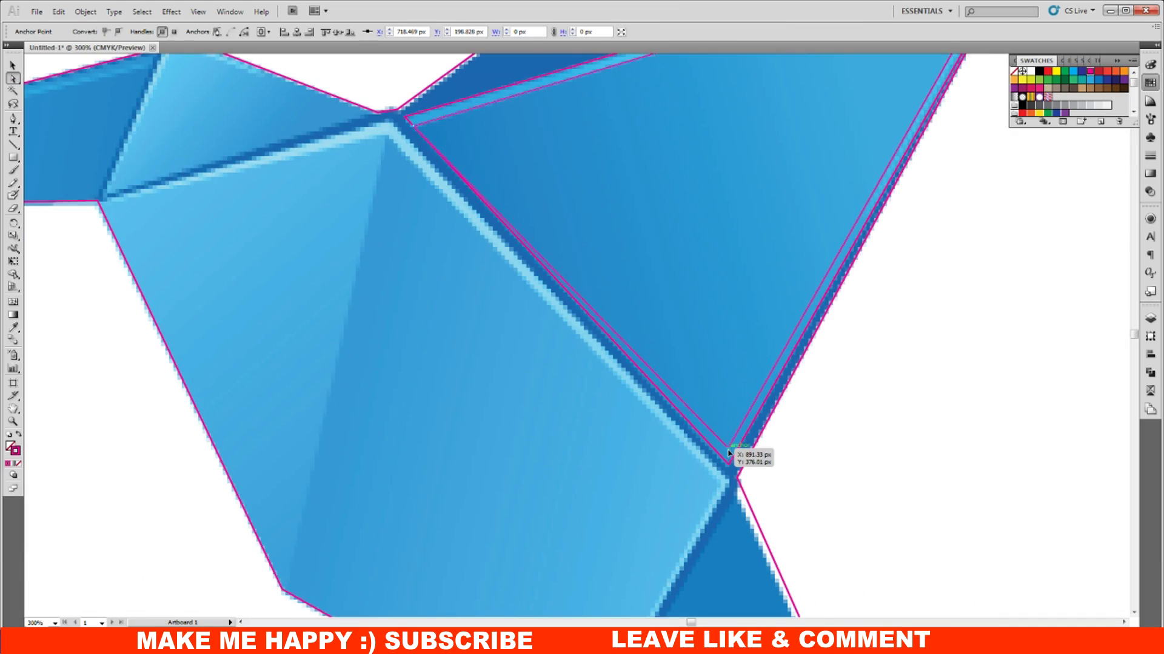
left_click_drag(729, 453, 731, 466)
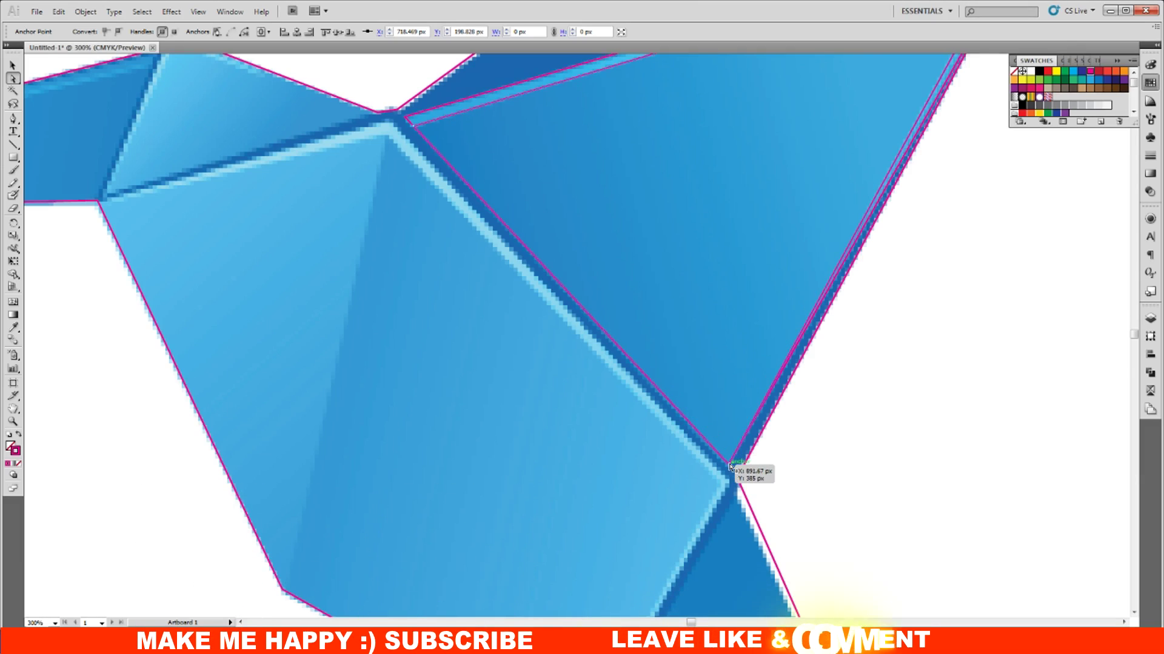
left_click_drag(949, 242, 695, 445)
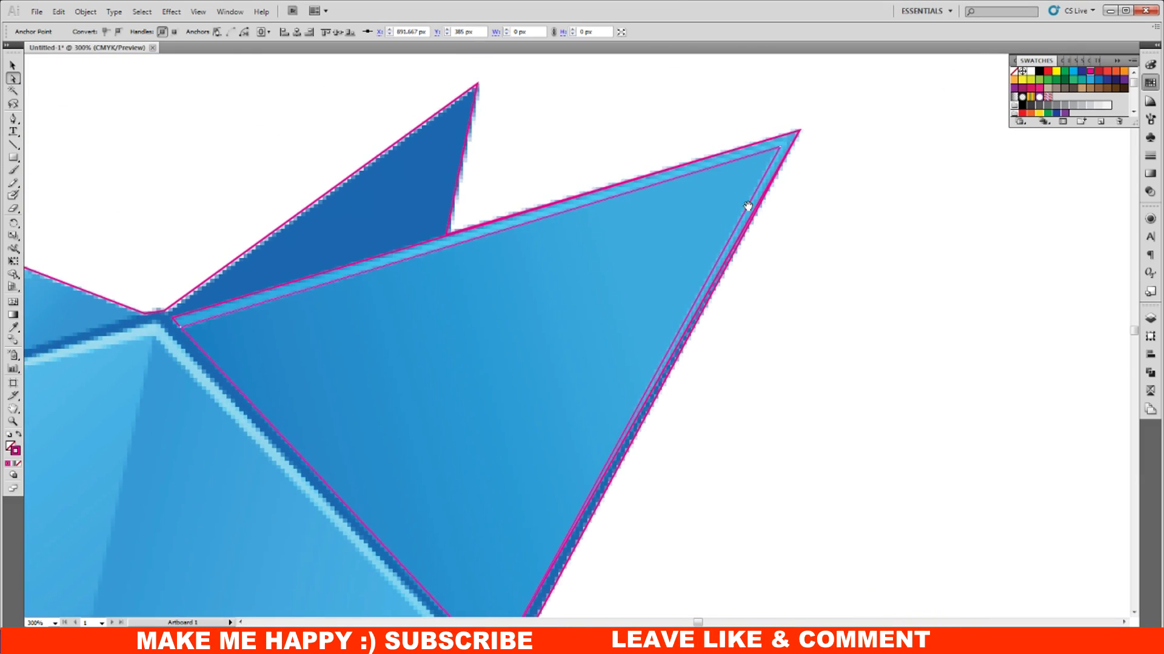
key("ctrl+minus")
key("ctrl+minus")
key("ctrl+minus")
left_click_drag(548, 351, 630, 294)
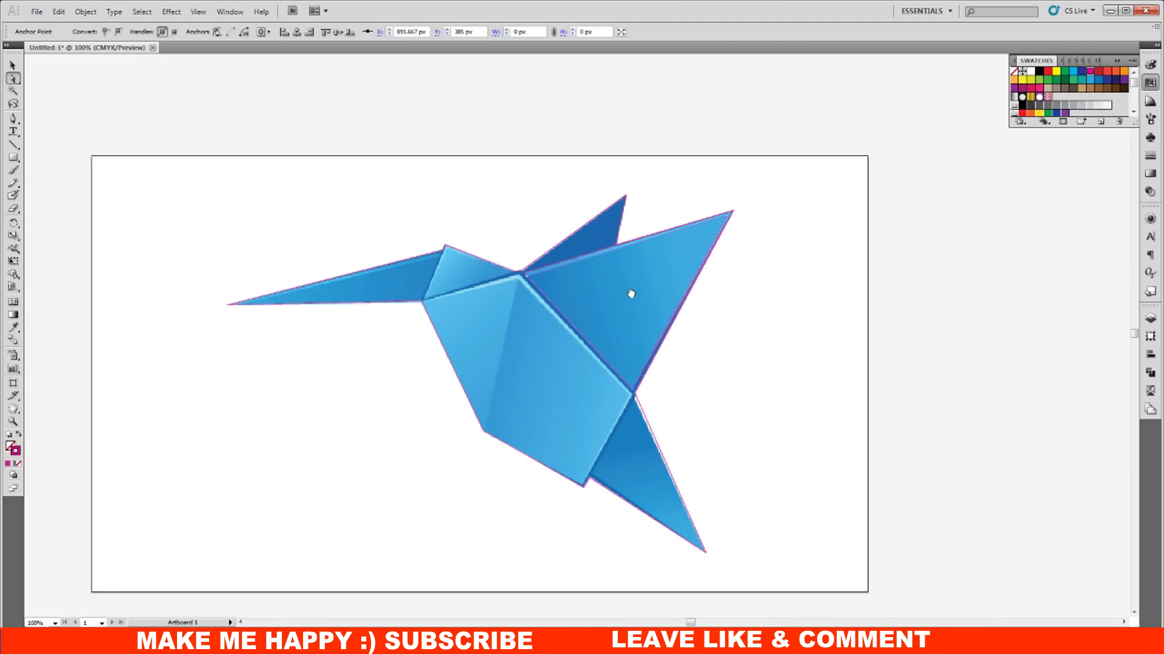
key("ctrl+plus")
key("ctrl+plus")
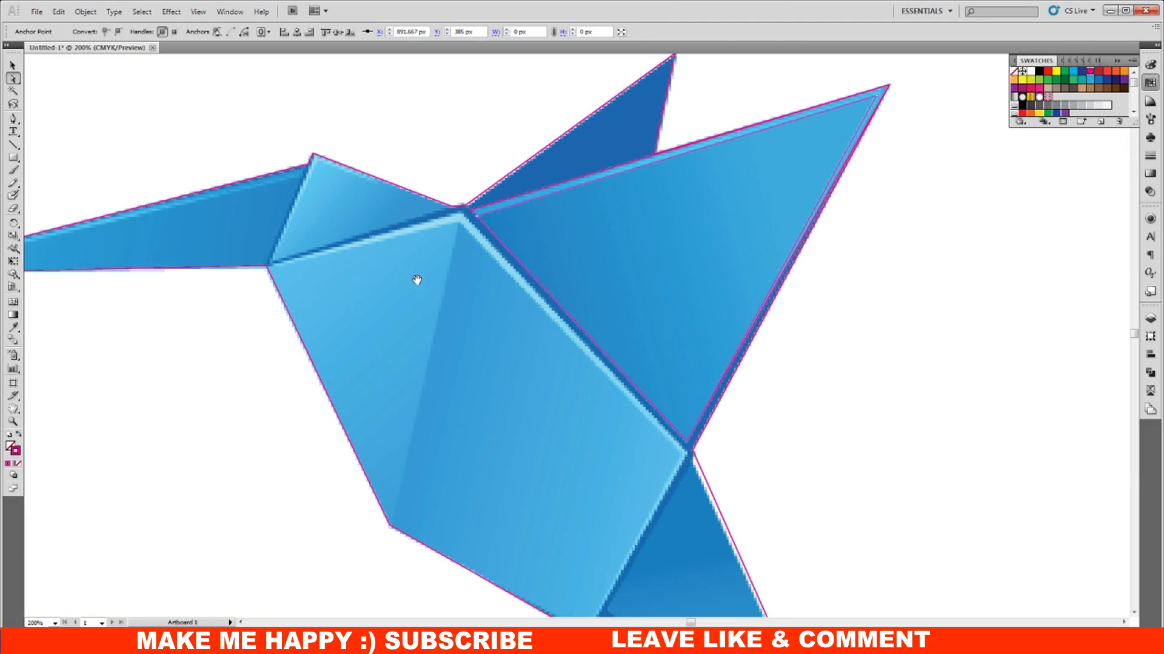
left_click_drag(417, 279, 490, 287)
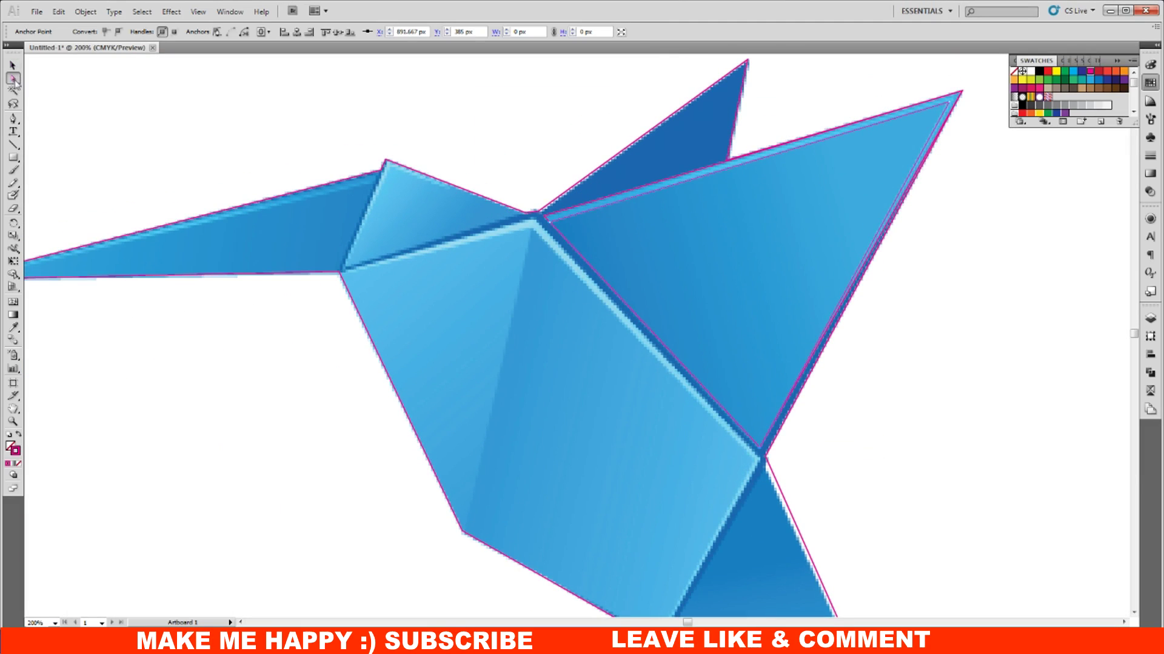
left_click(13, 118)
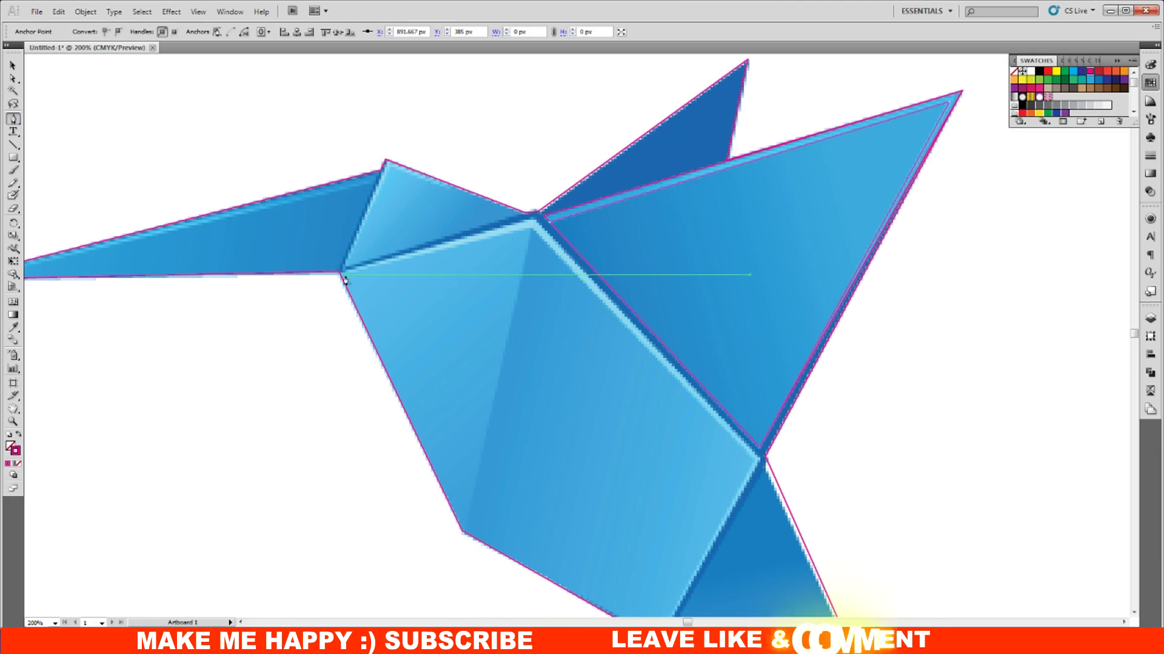
Move the head facet's anchors onto the neck junction and the wing corner.
mouse_move(346, 280)
left_mouse_down()
mouse_move(386, 166)
mouse_move(524, 213)
left_mouse_up()
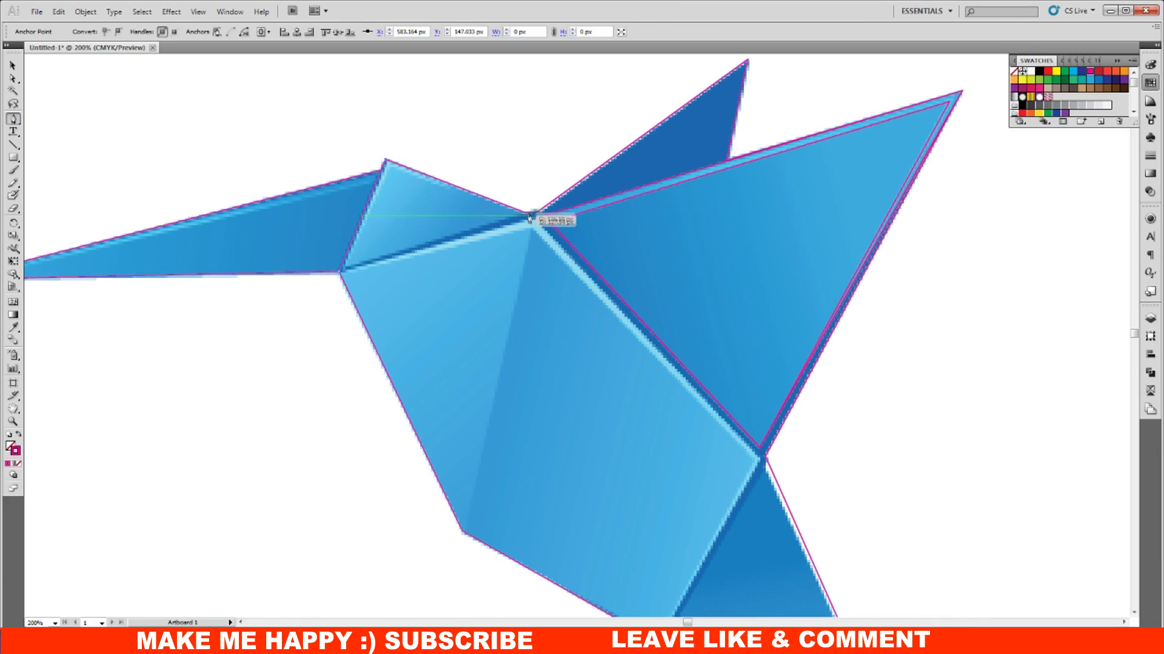
left_click_drag(380, 273, 341, 274)
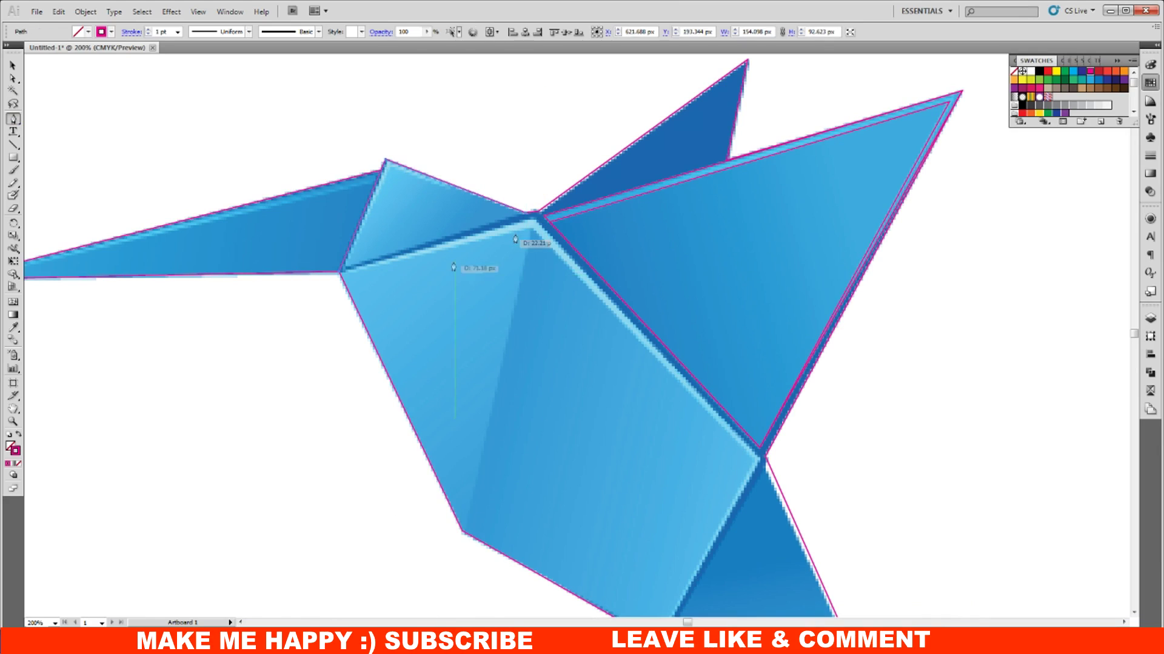
left_click_drag(532, 261, 525, 215)
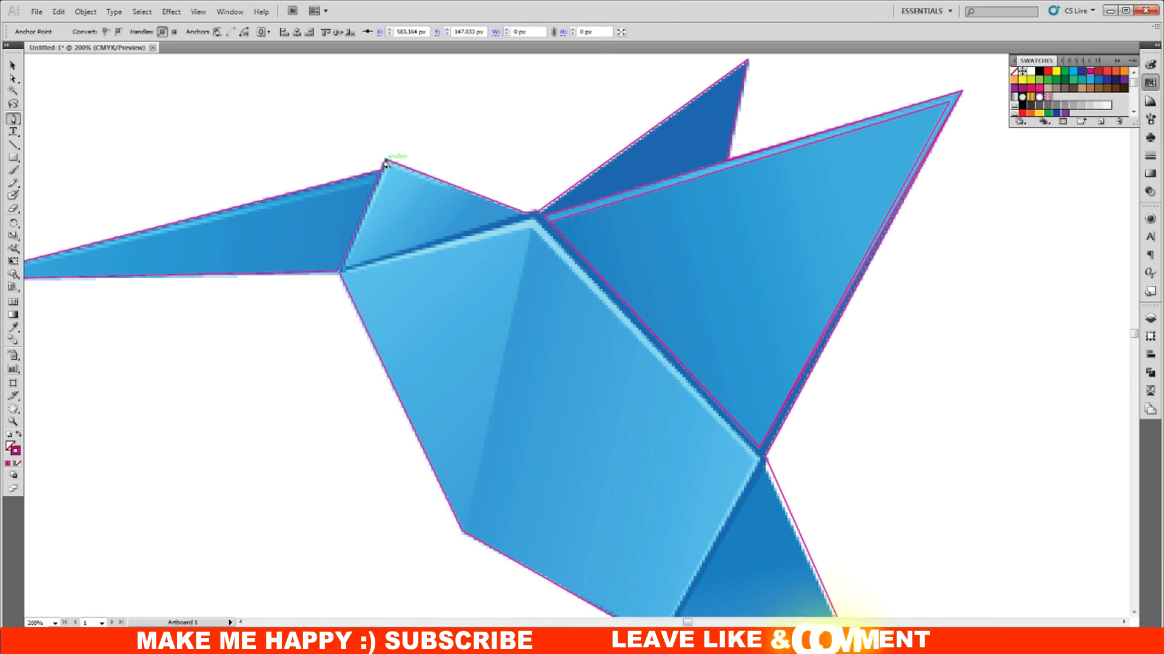
left_click_drag(386, 163, 532, 220)
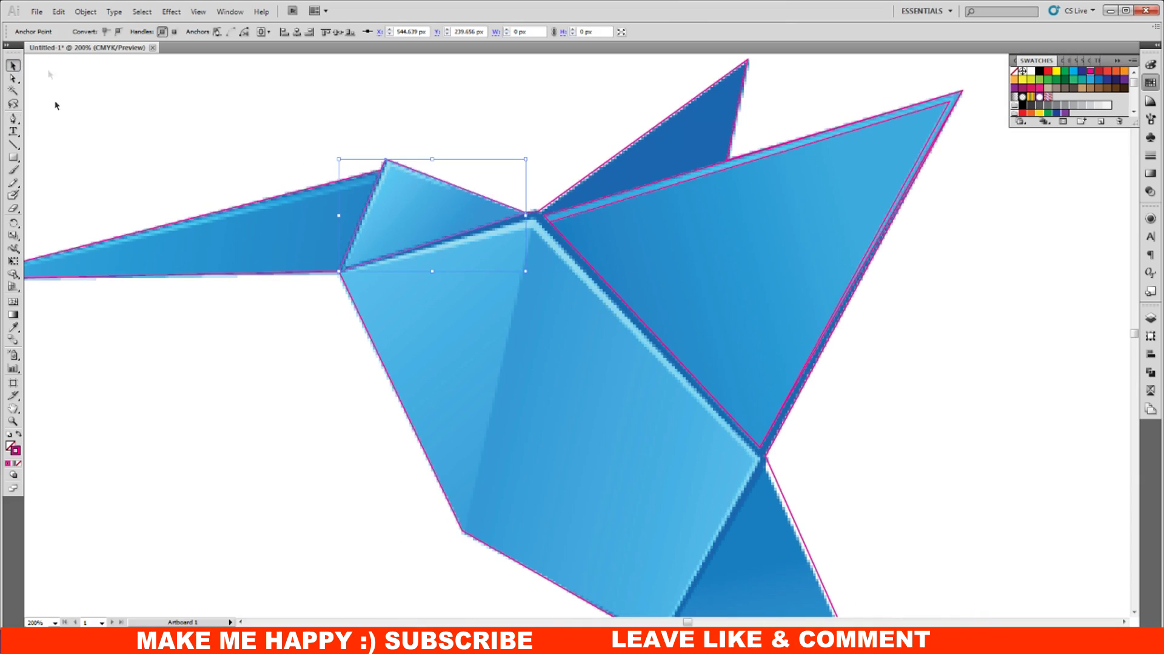
left_click(341, 277)
left_click(350, 268)
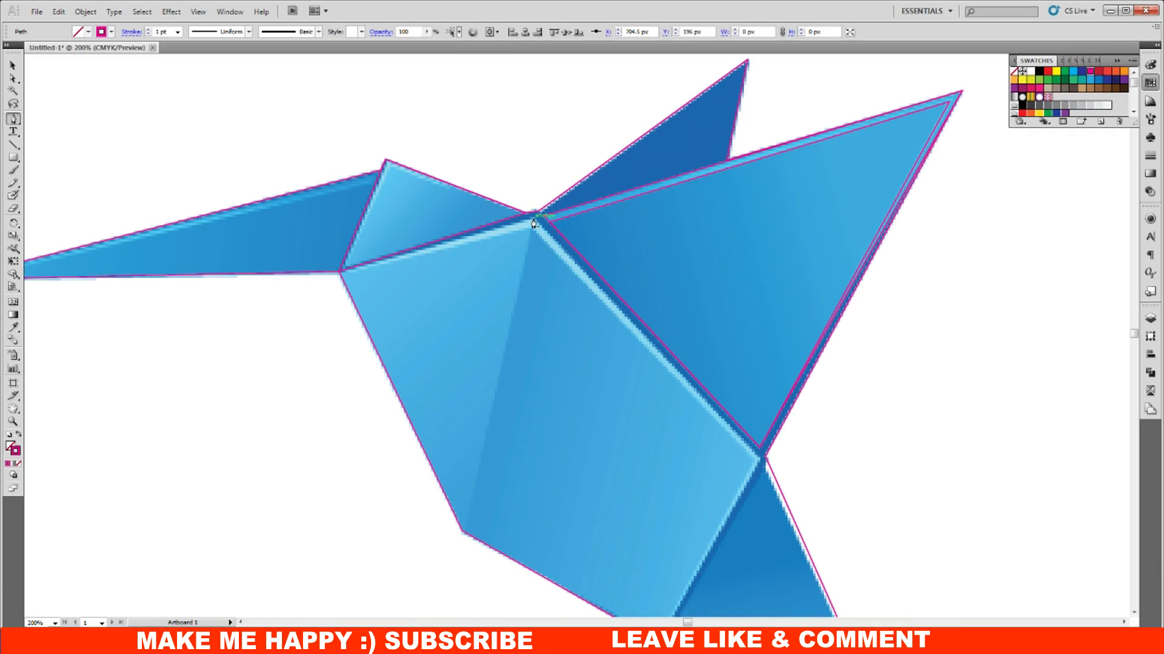
Deselect and start a new Pen path at the body's left corner.
key("ctrl+shift+a")
left_click_drag(13, 121, 57, 120)
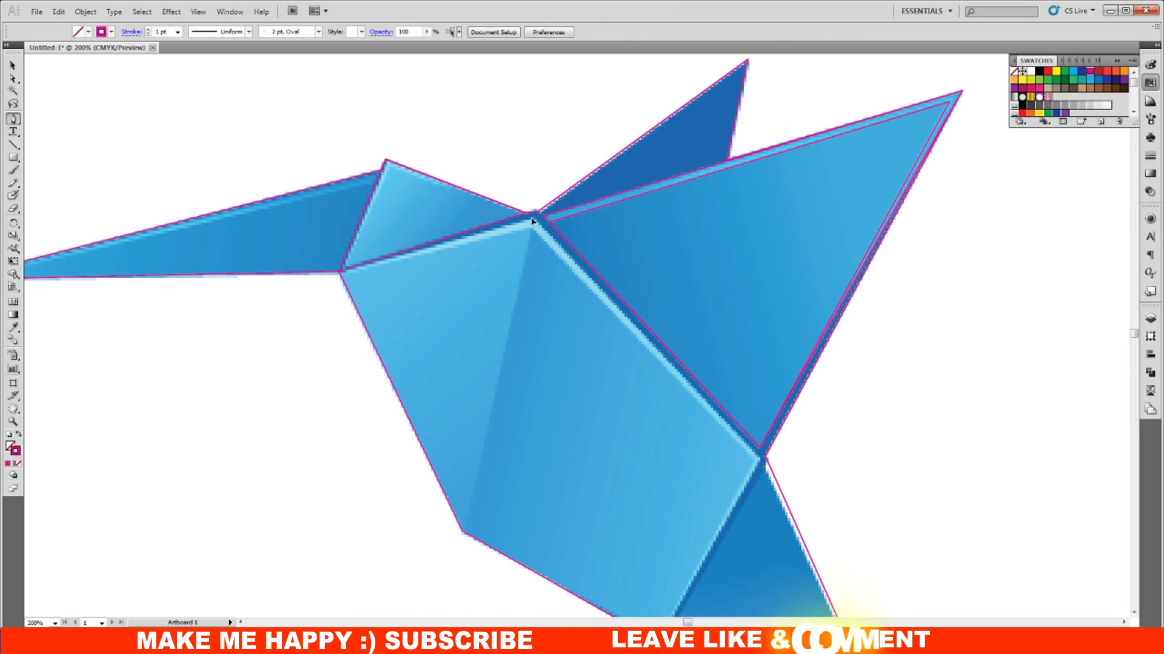
left_click(340, 272)
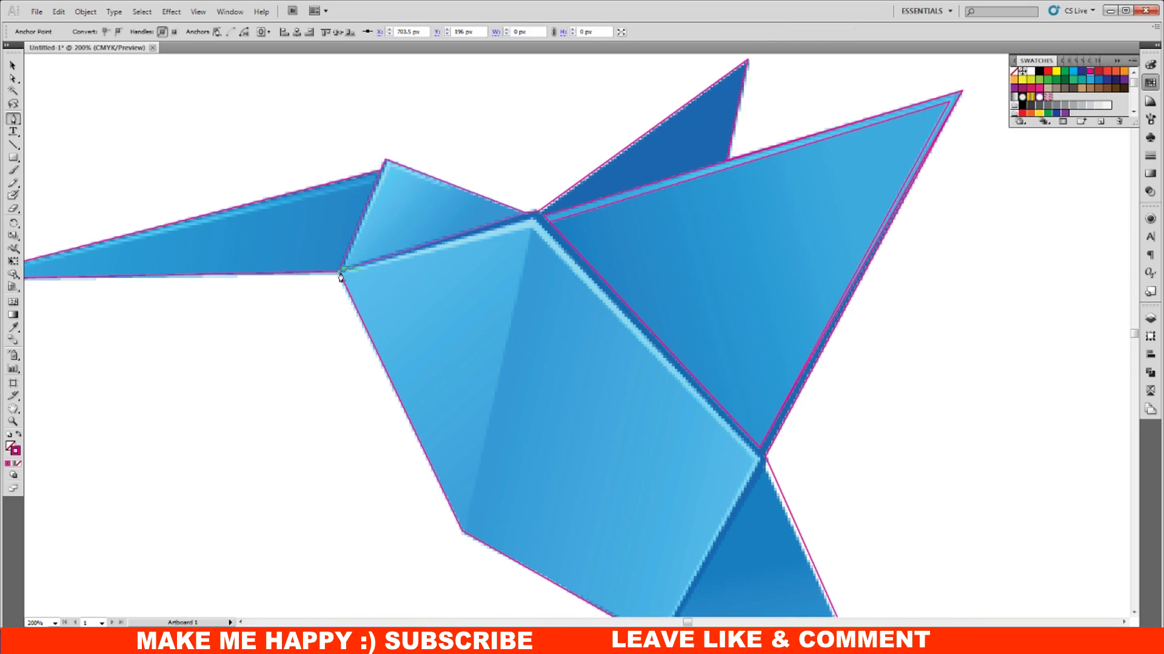
Add points at the body's lower-left, bottom, right and top corners to close the body outline.
scroll(527, 349, "down", 2)
left_click(464, 489)
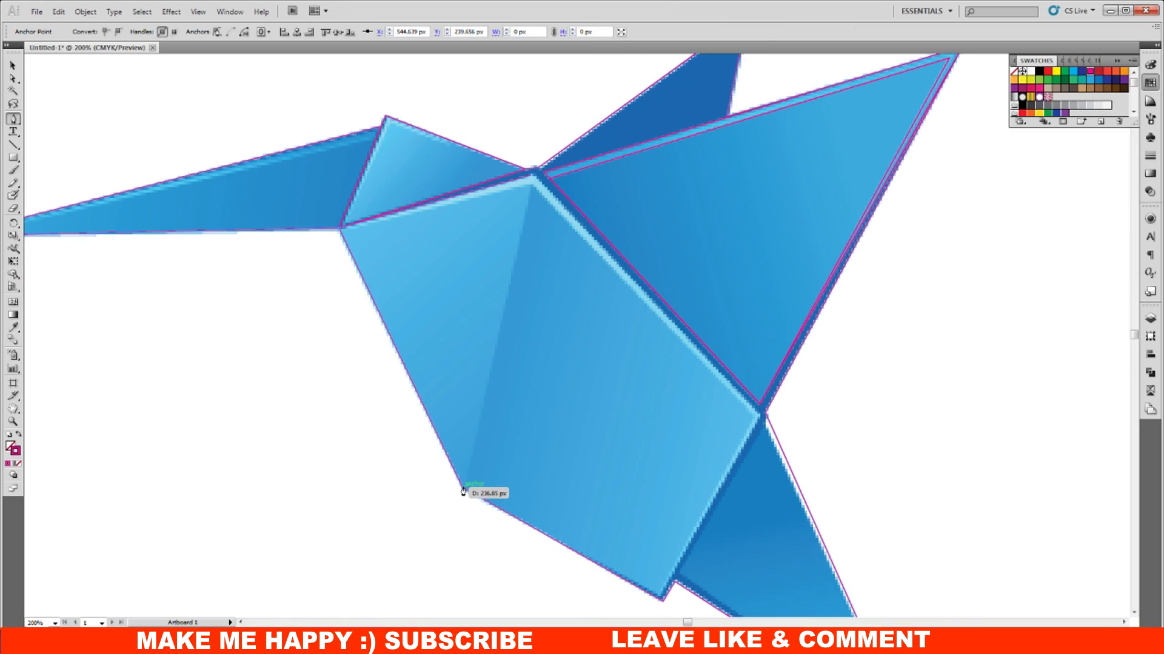
scroll(545, 521, "down", 2)
left_click(661, 555)
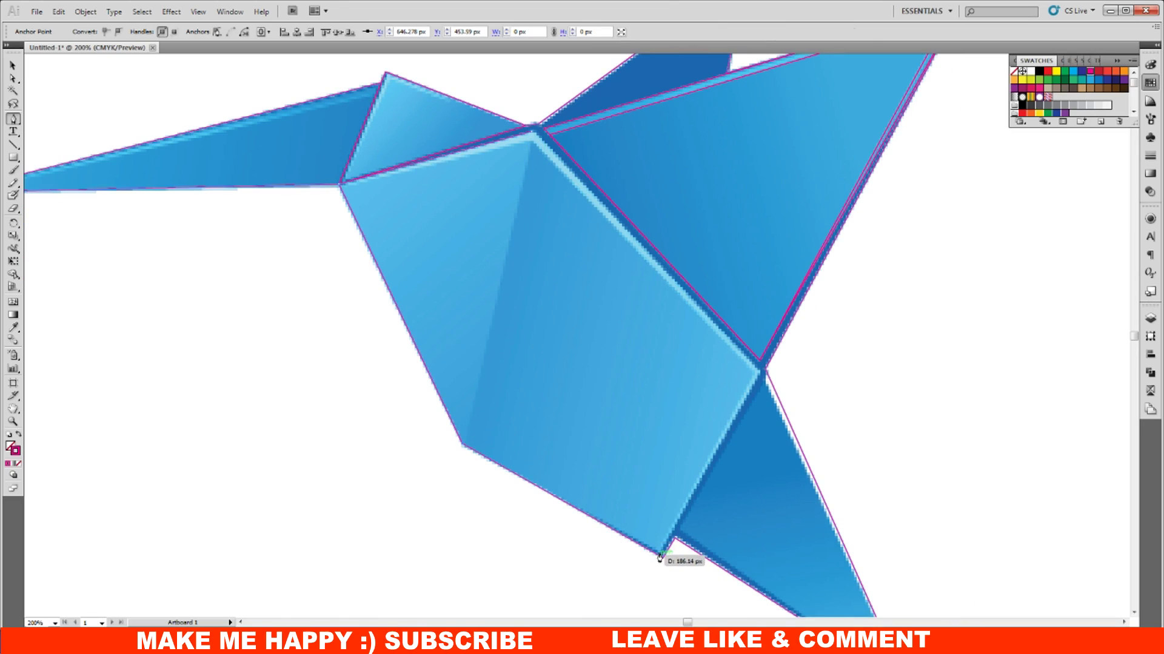
left_click(758, 371)
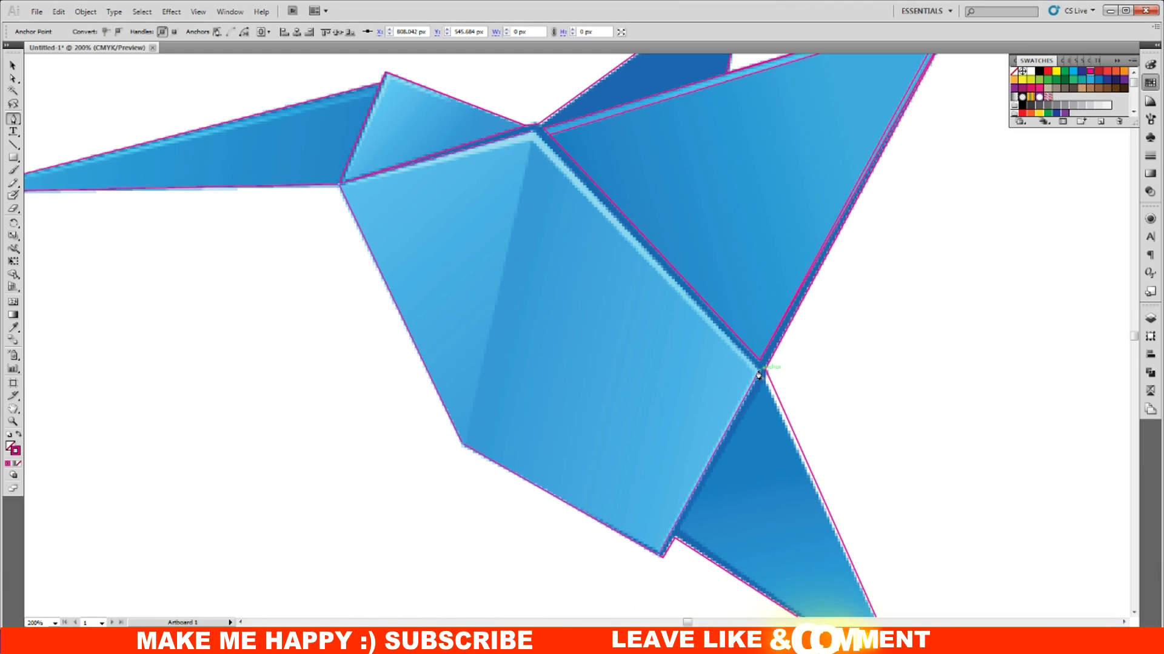
left_click(531, 136)
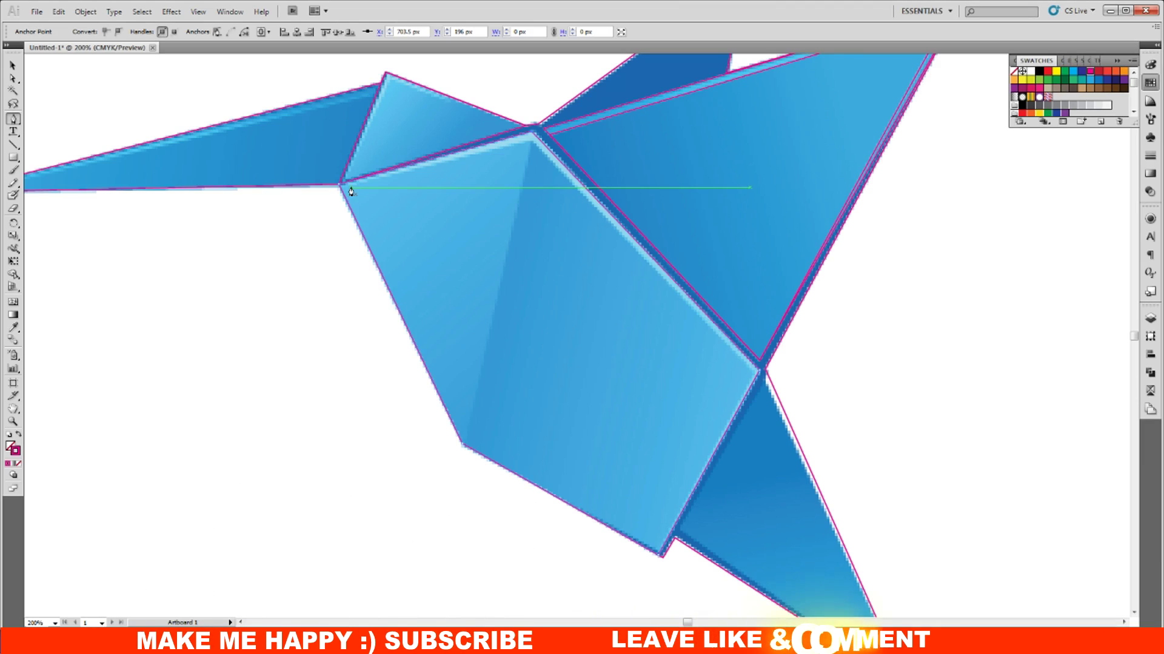
left_click(12, 65)
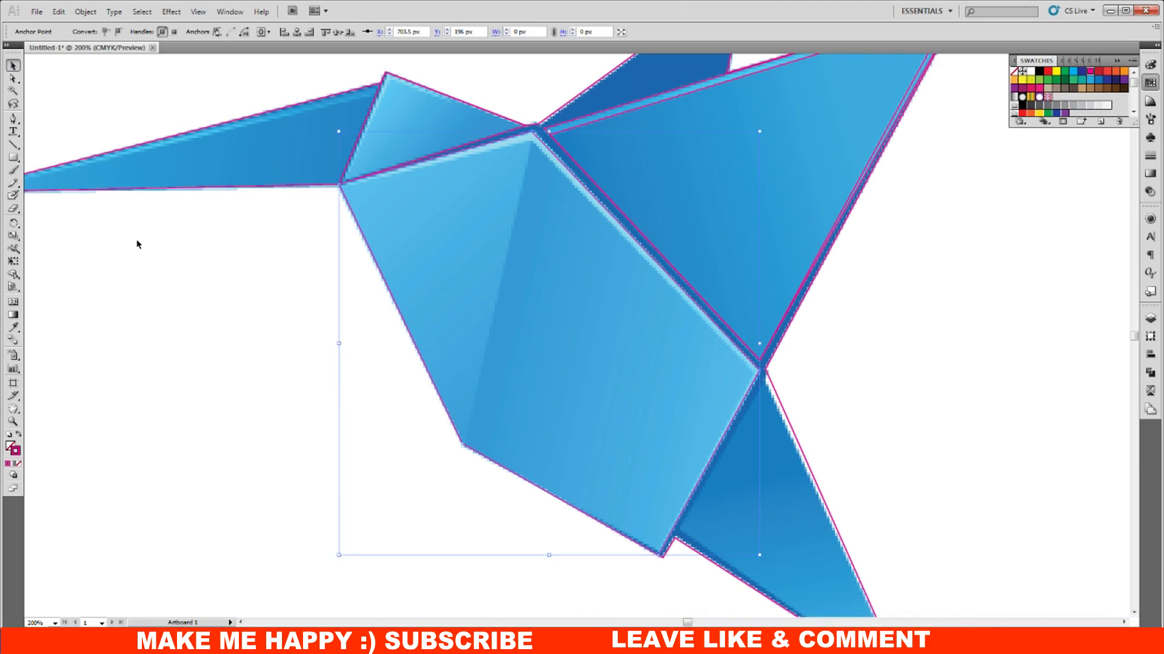
Paste a copy of the body outline in place and nudge its junction anchor down.
left_click(138, 244)
left_click(356, 223)
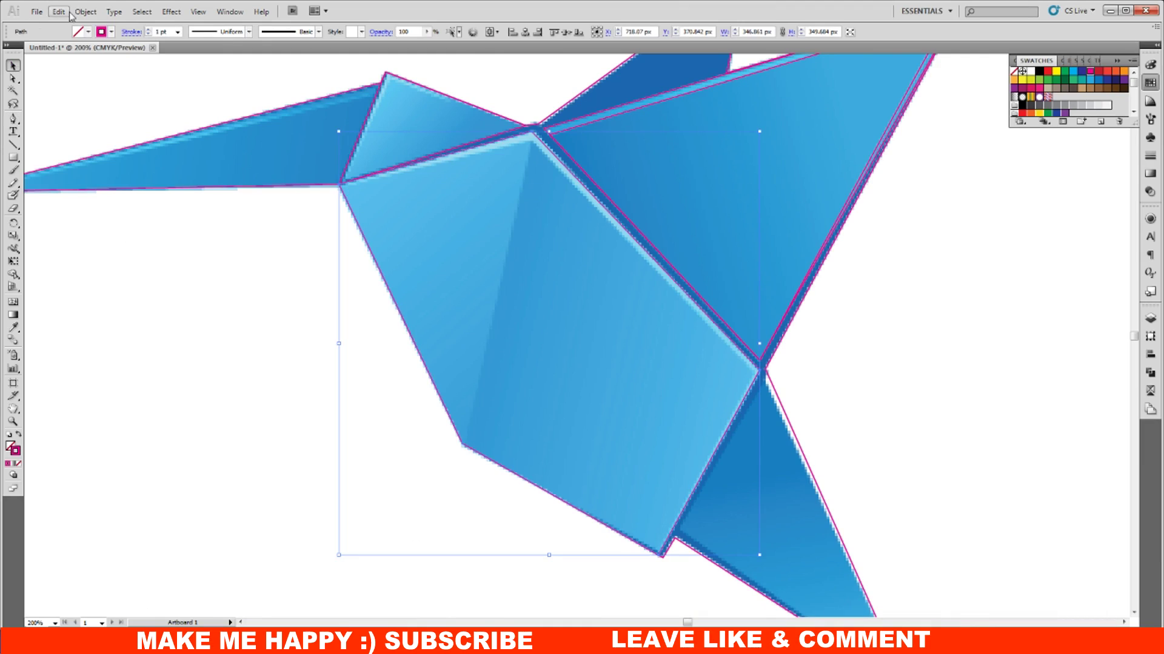
left_click(69, 14)
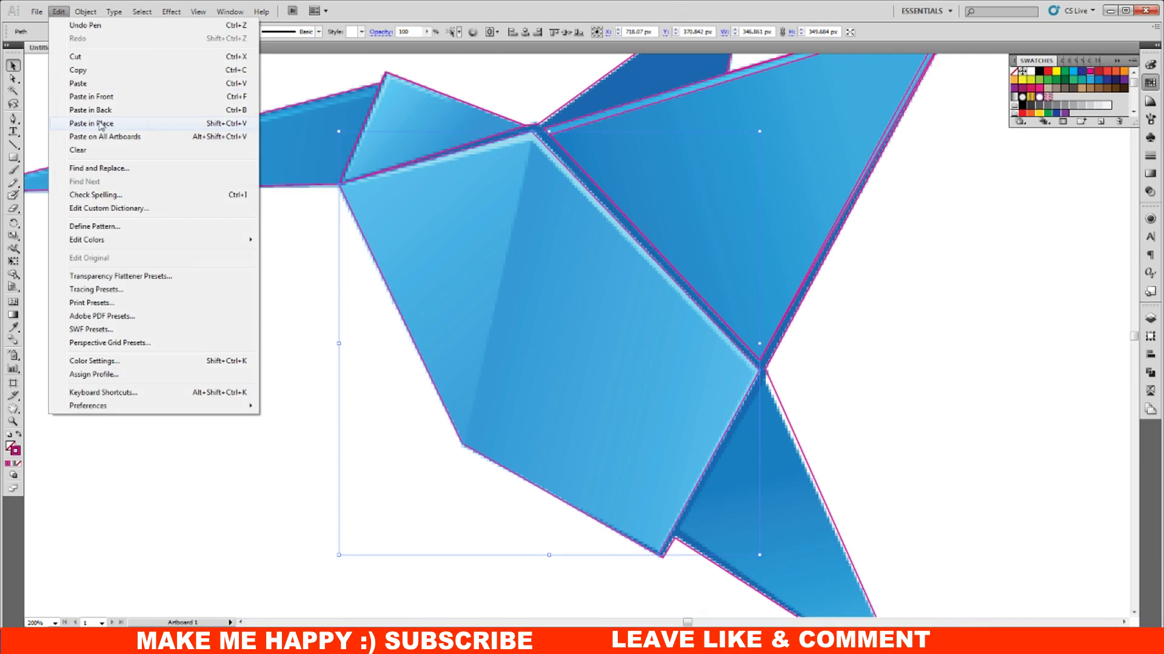
left_click(151, 123)
key("a")
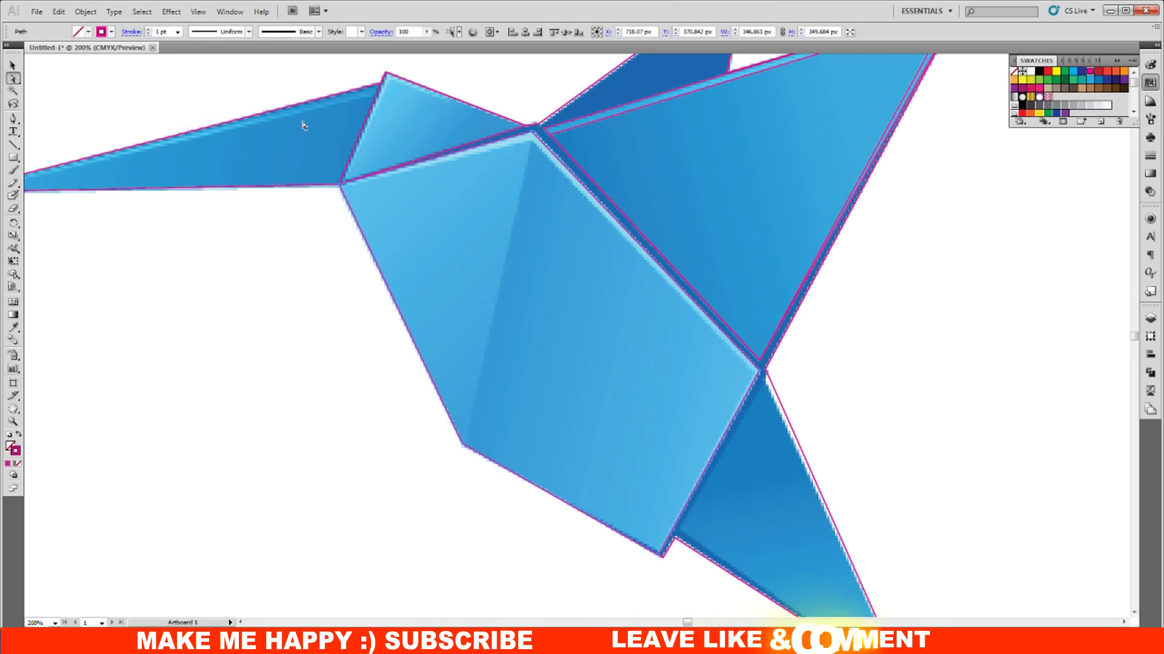
left_click(536, 129)
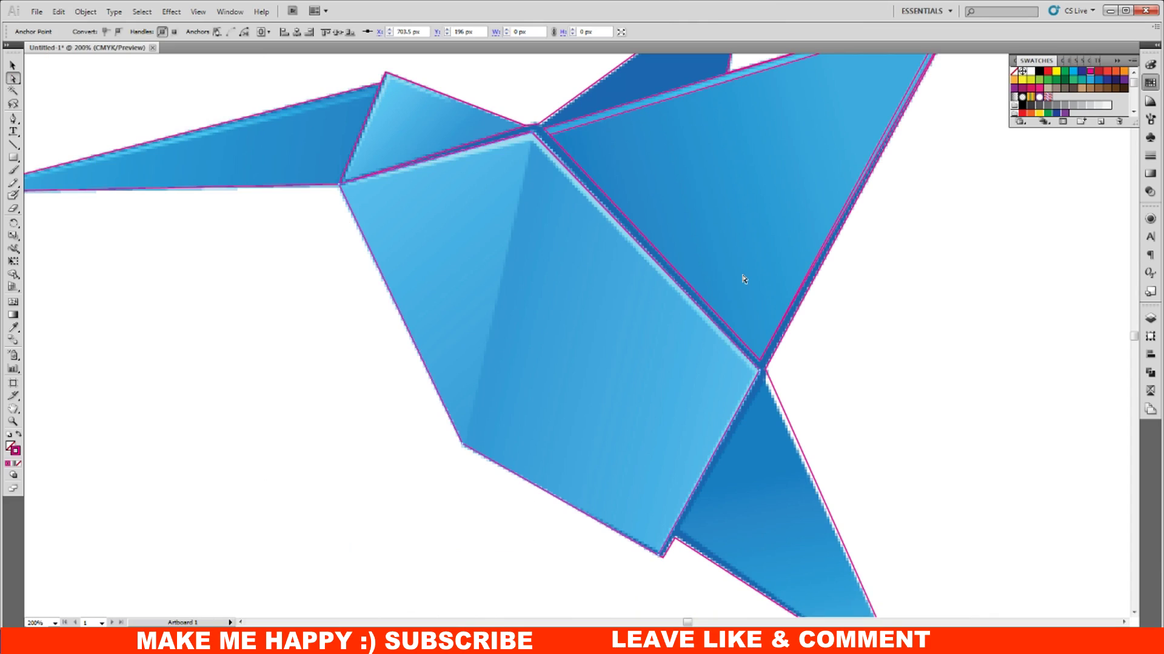
key("Down")
key("Down")
key("Down")
key("Down")
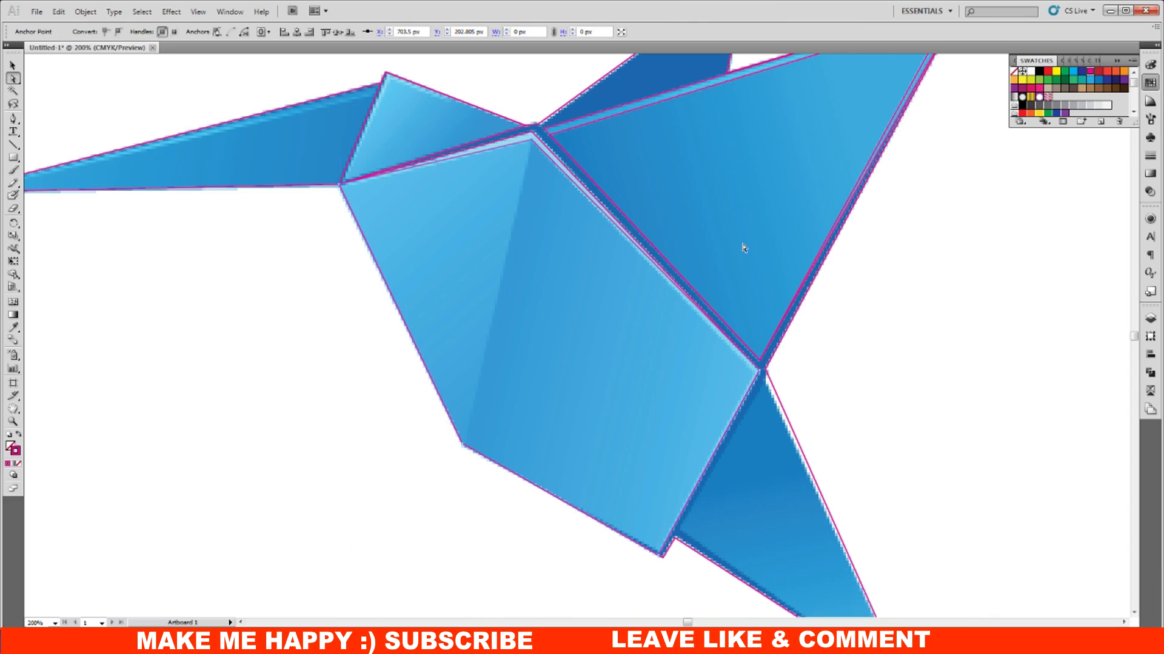
Copy the large blue body path and paste it in place on top of the original.
left_click(13, 64)
left_click(359, 430)
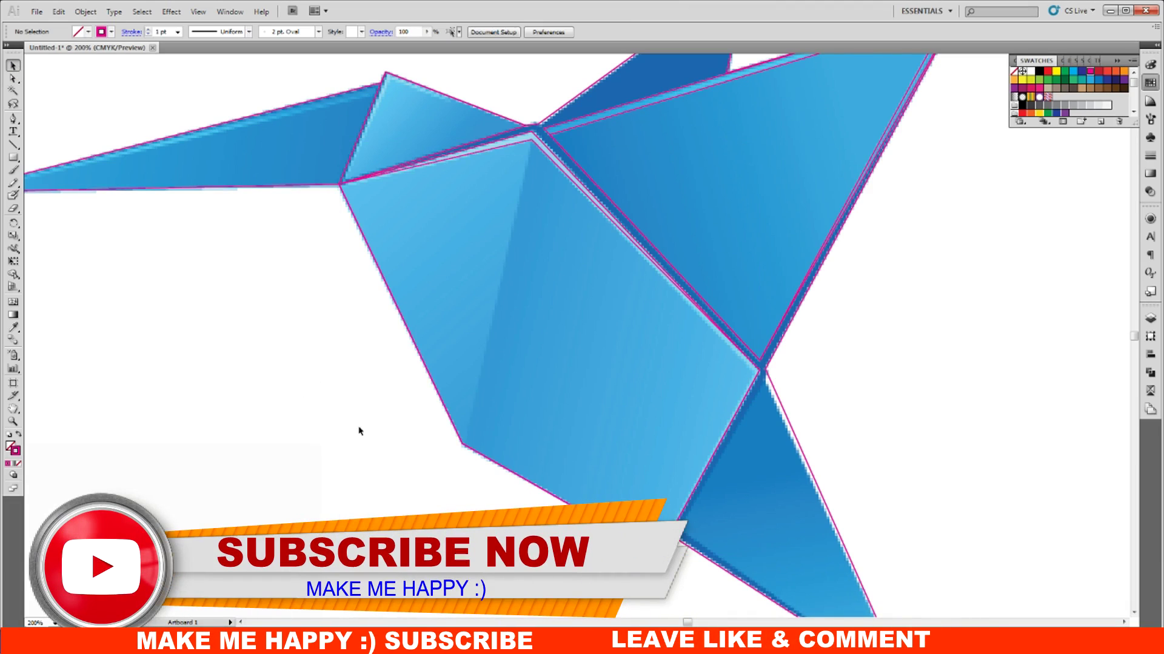
left_click(514, 149)
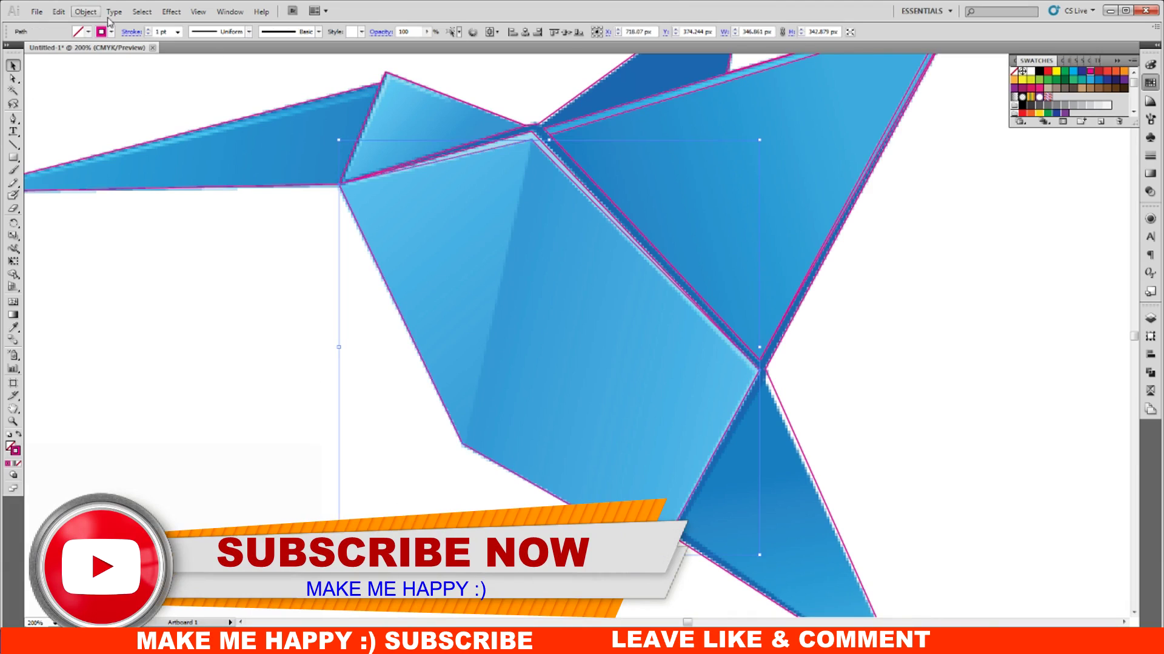
left_click(58, 11)
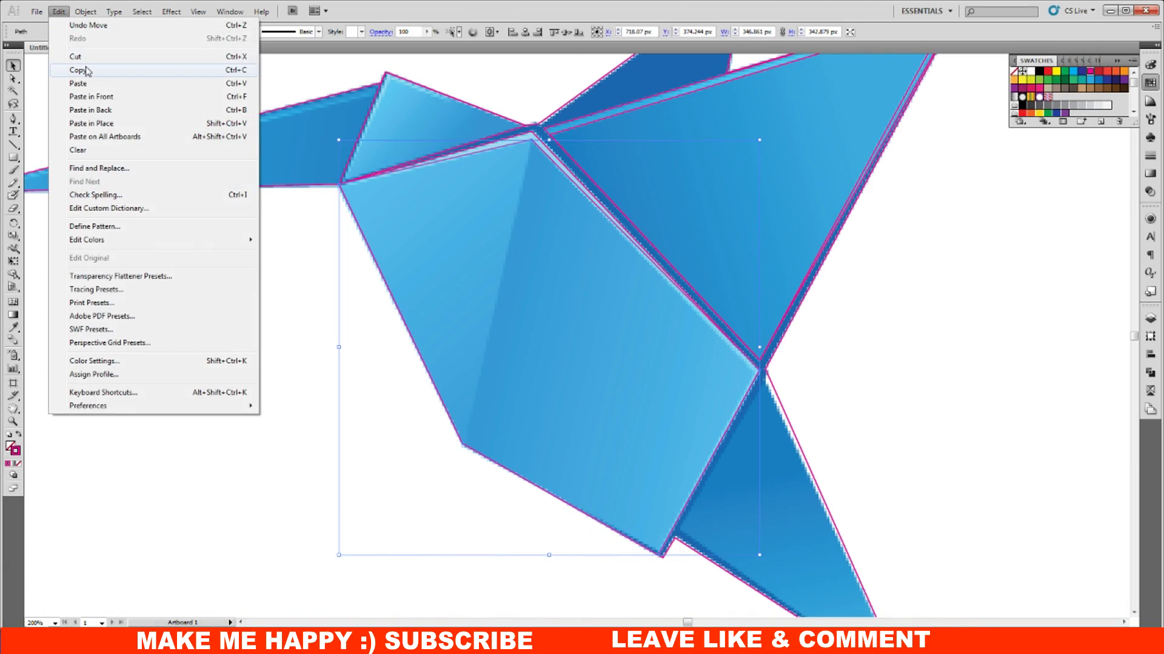
left_click(88, 70)
left_click(59, 13)
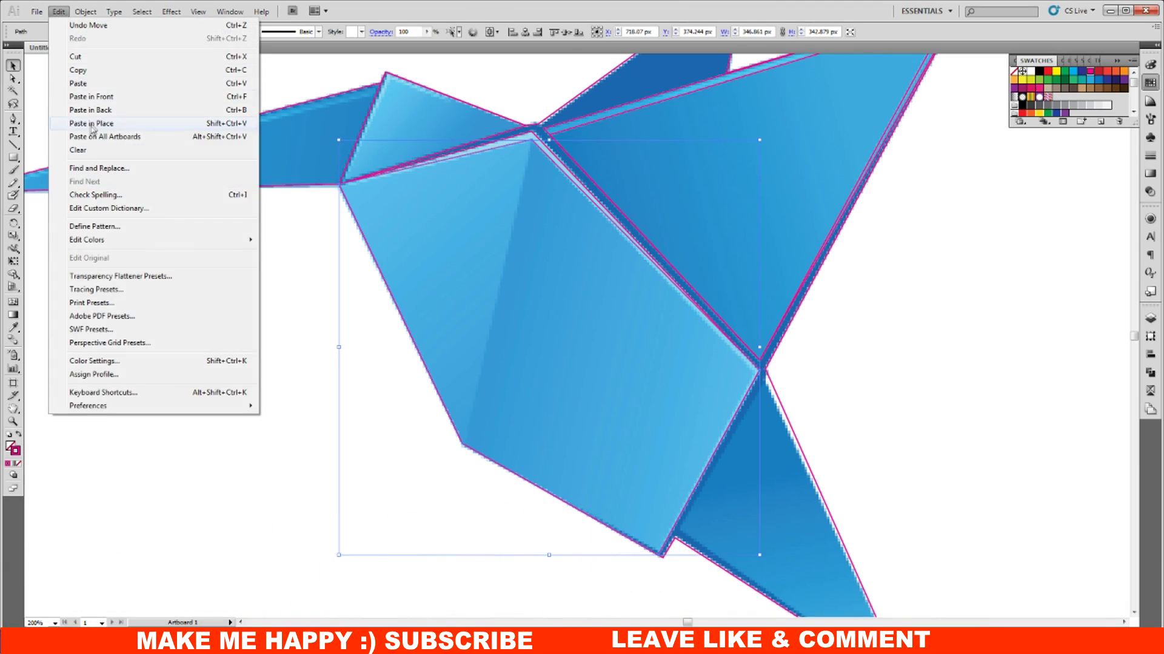
left_click(157, 125)
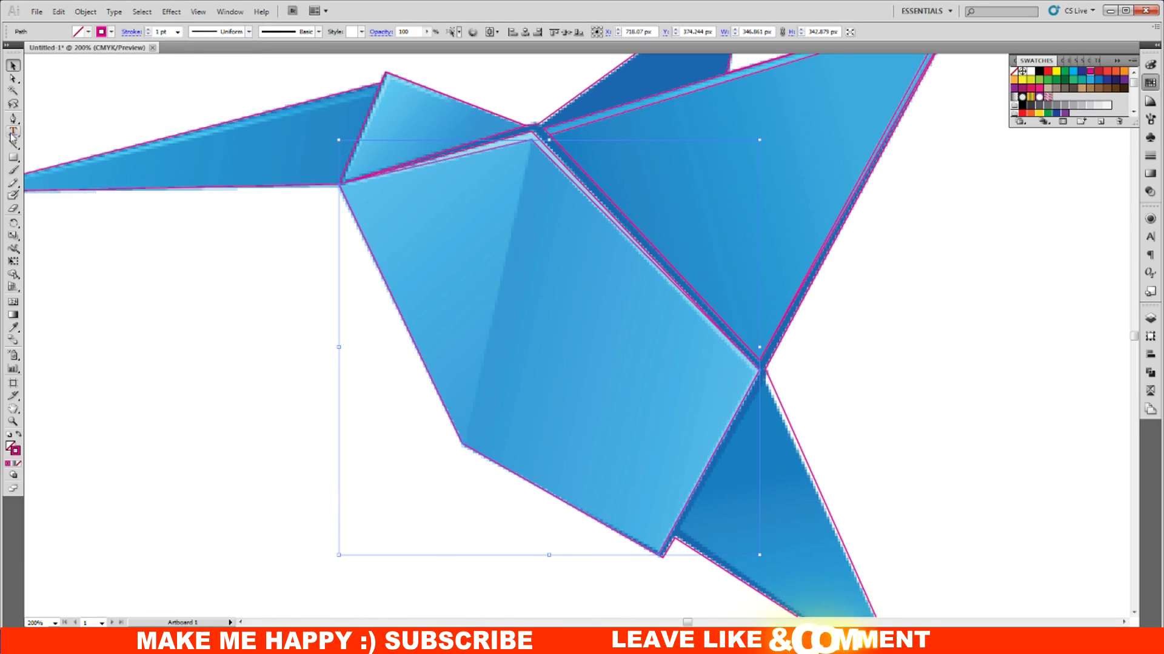
left_click(13, 118)
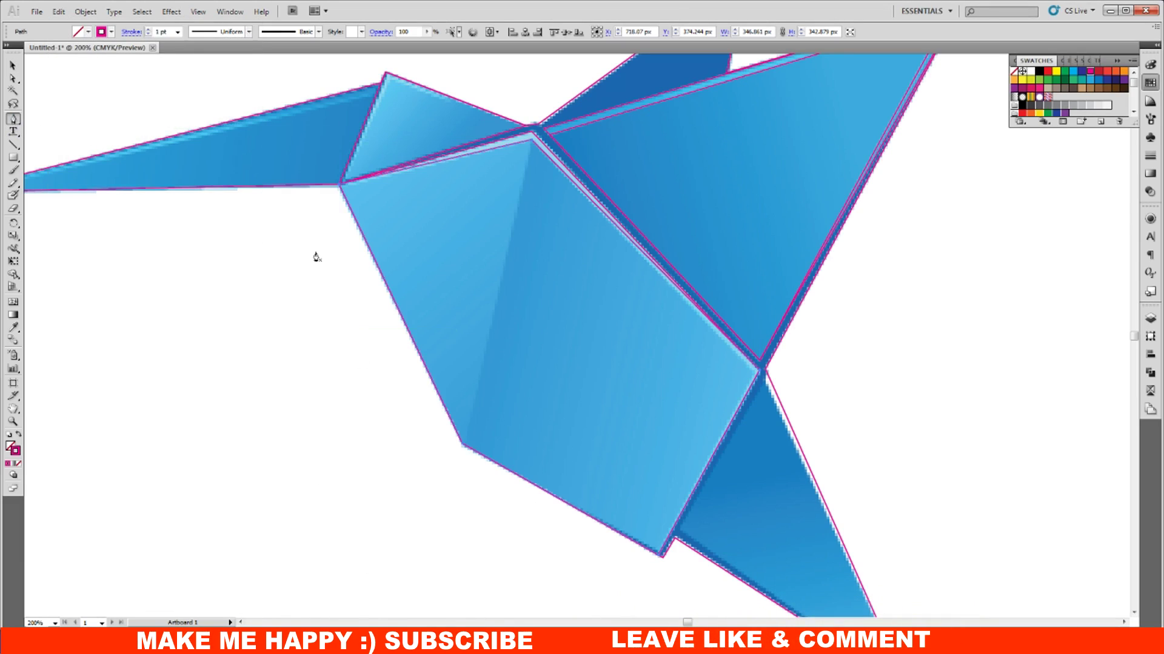
Draw a crease line from the body's lower-left corner to its top vertex, then select it with the body facets.
left_click(457, 465)
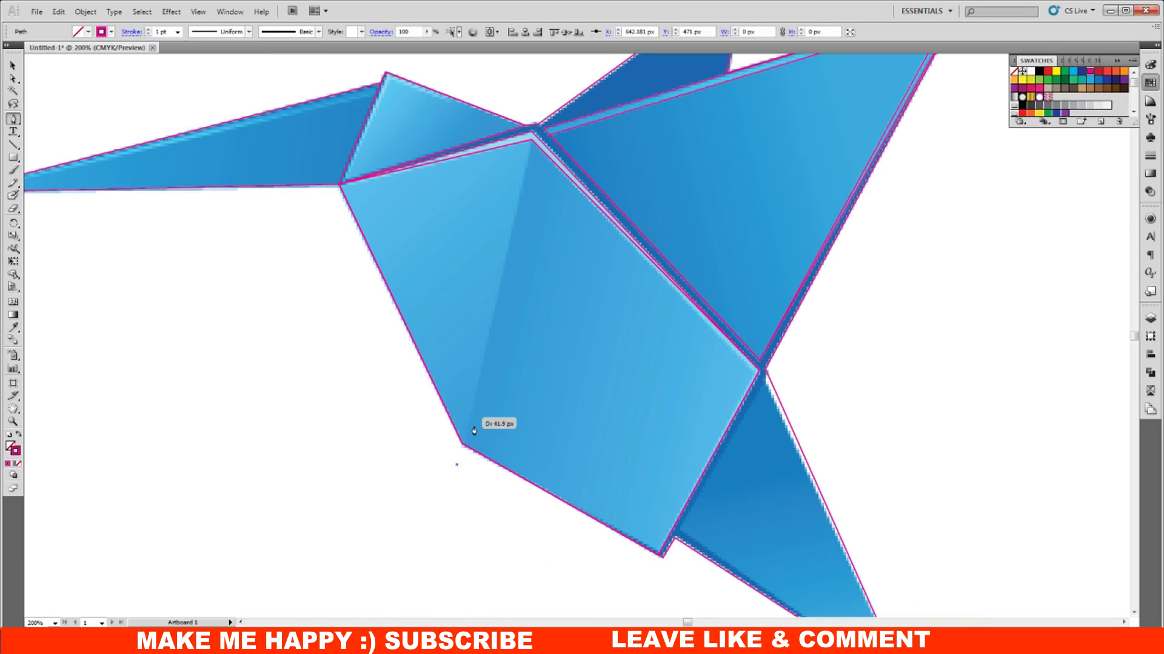
left_click(532, 141)
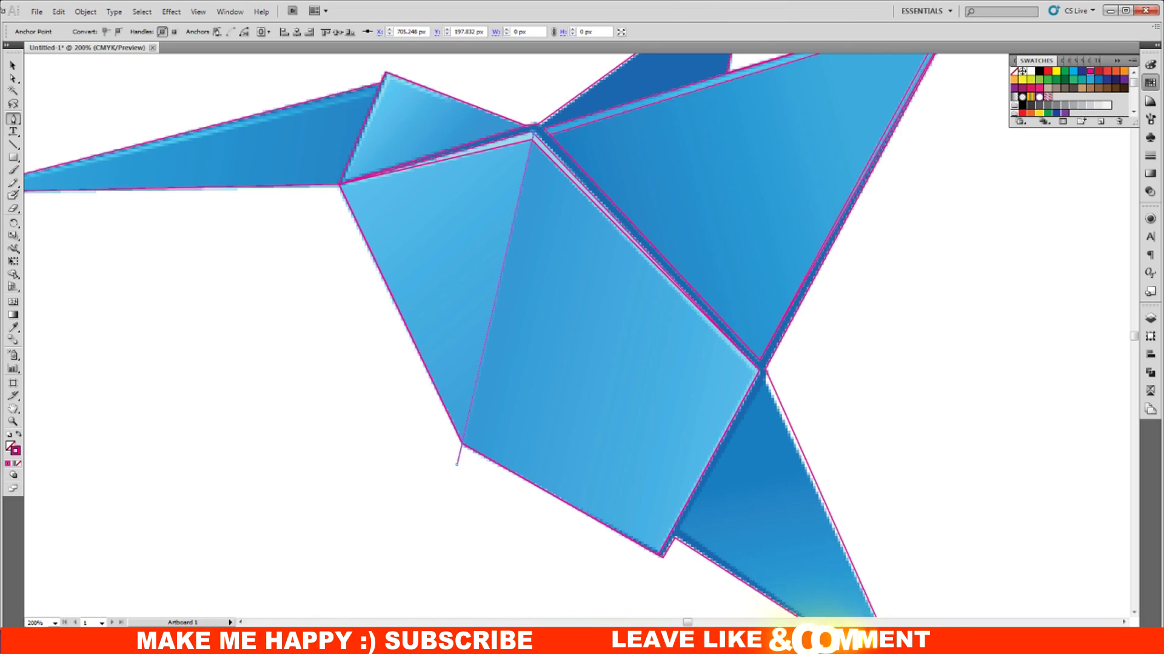
key("v")
left_click(185, 375)
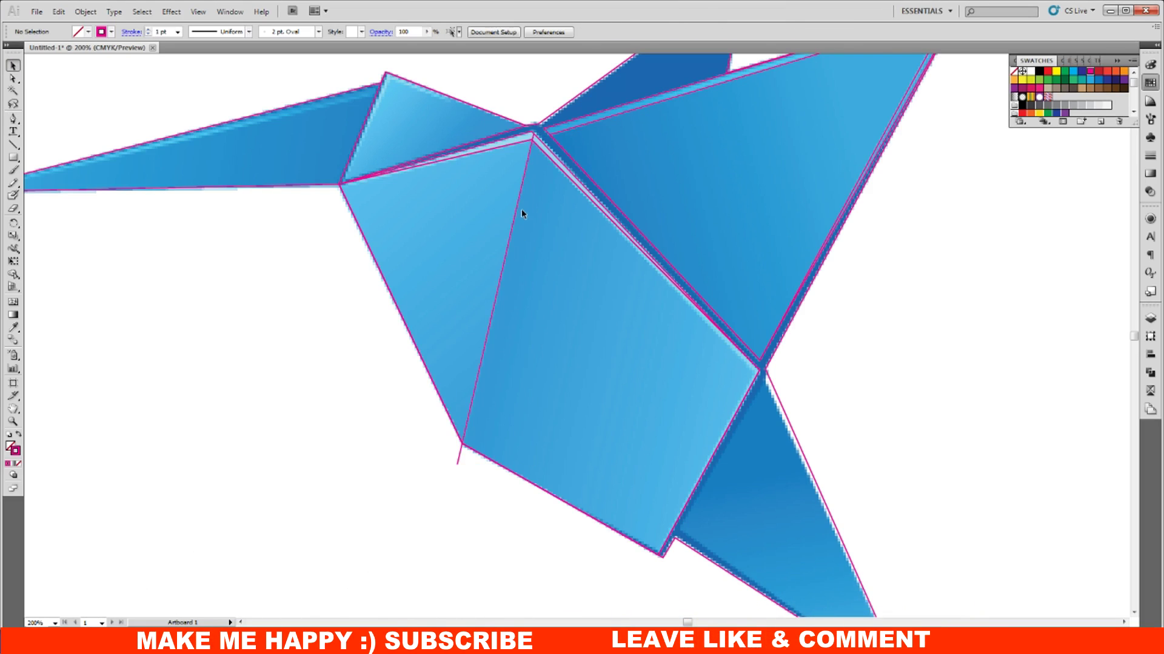
left_click(517, 209)
left_click(500, 152, "shift")
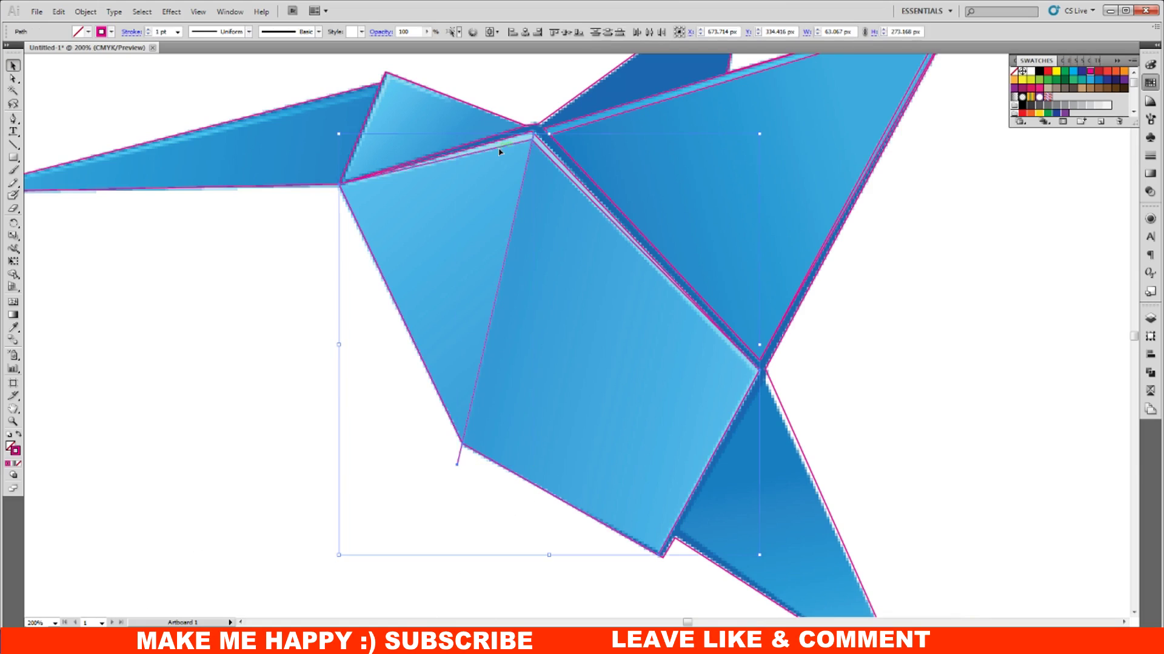
left_click(1149, 372)
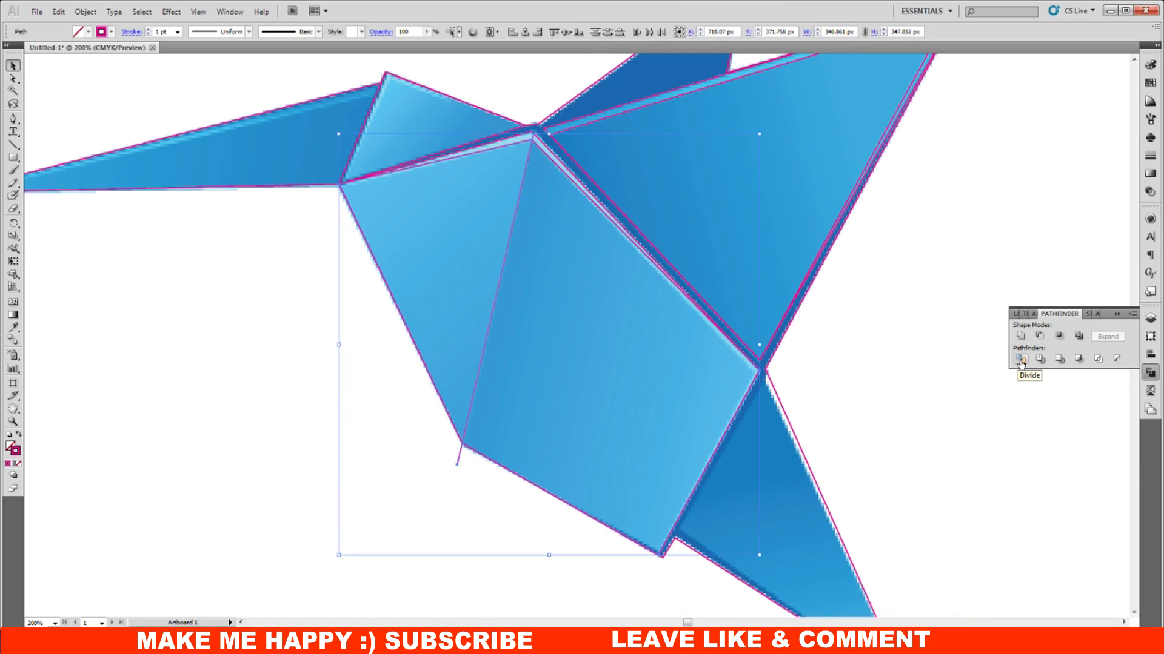
Divide the body along the crease with Pathfinder and ungroup the two resulting facets.
left_click(1021, 360)
right_click(517, 192)
left_click(550, 262)
left_click(1053, 233)
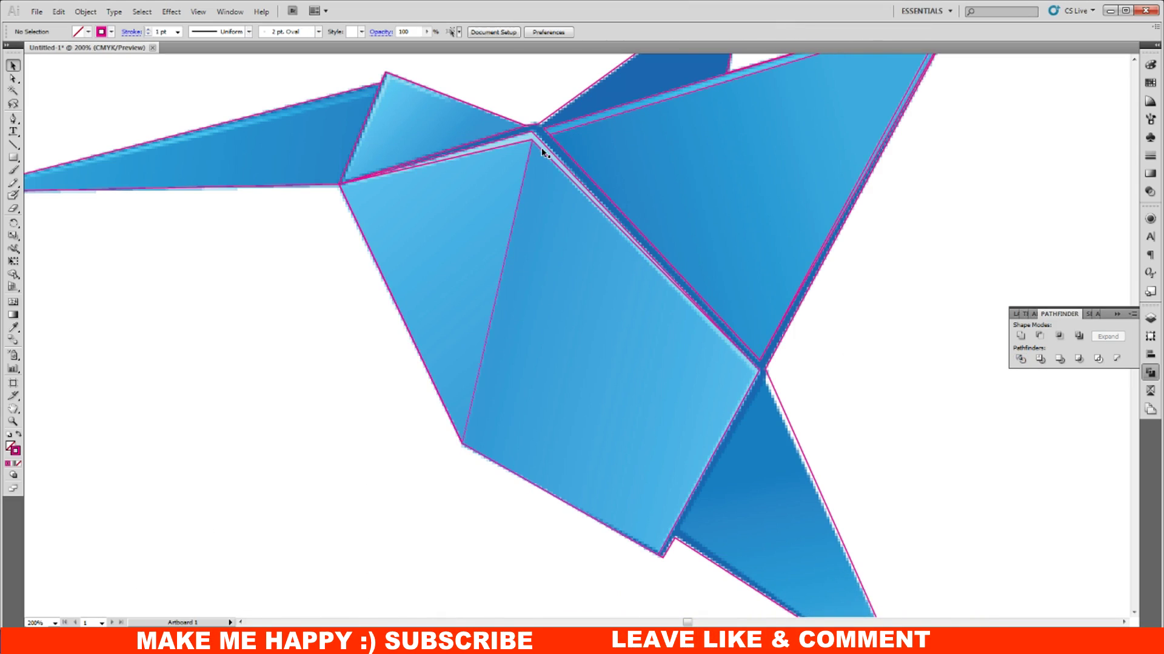
left_click(541, 153)
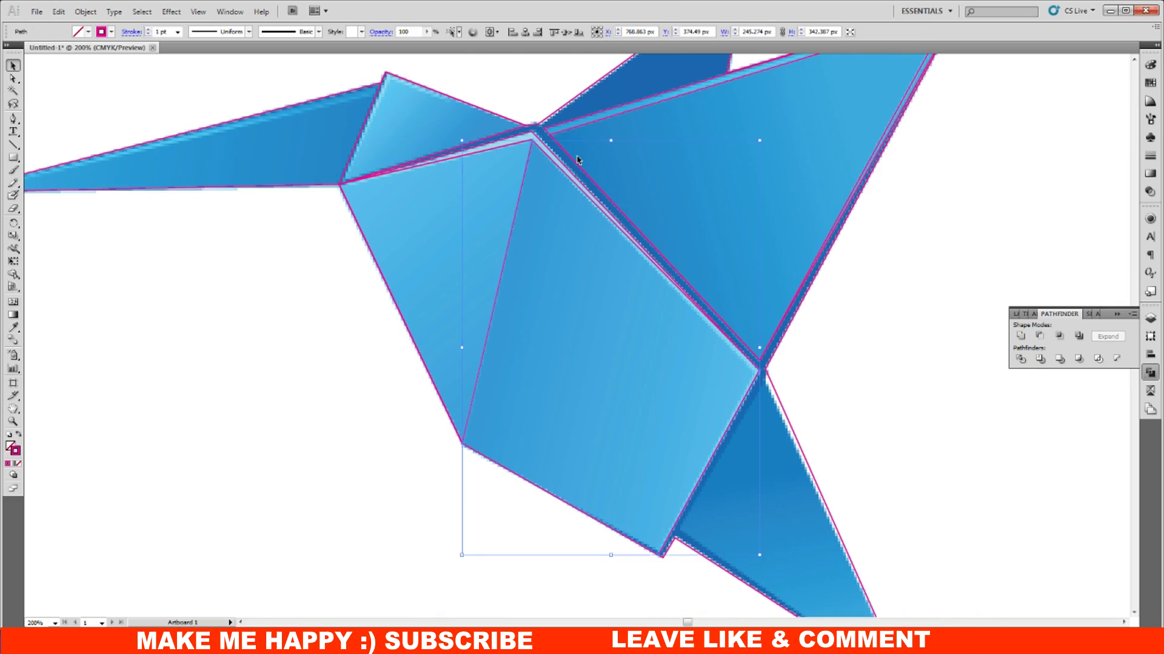
left_click(913, 274)
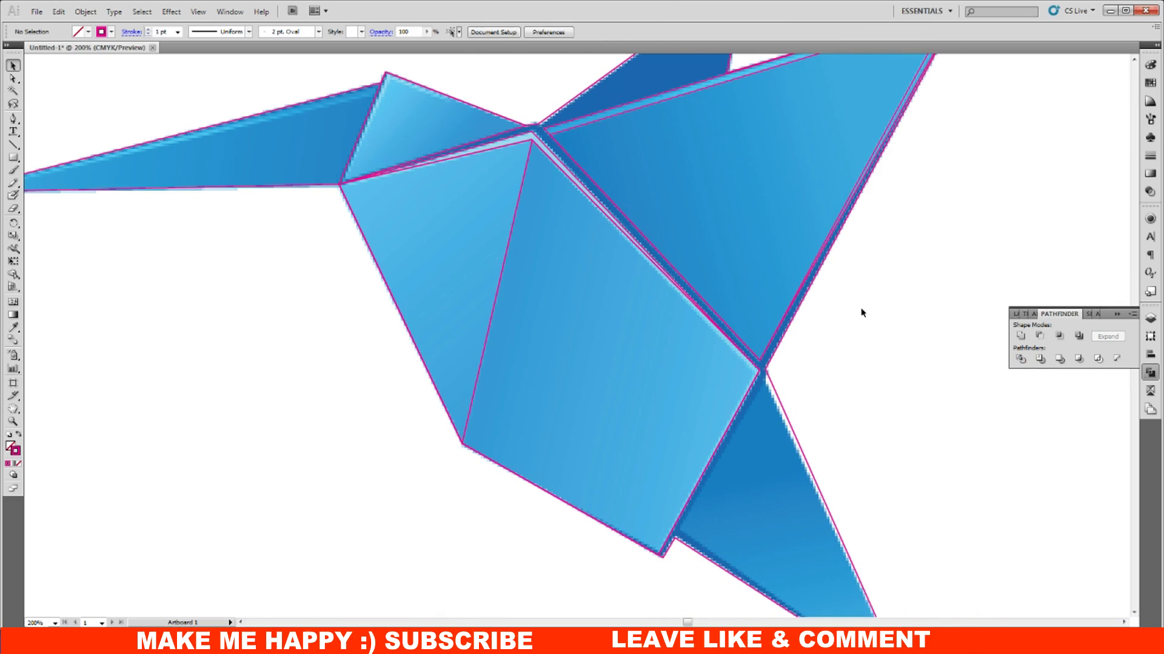
scroll(416, 234, "up", 2)
scroll(364, 220, "left", 3)
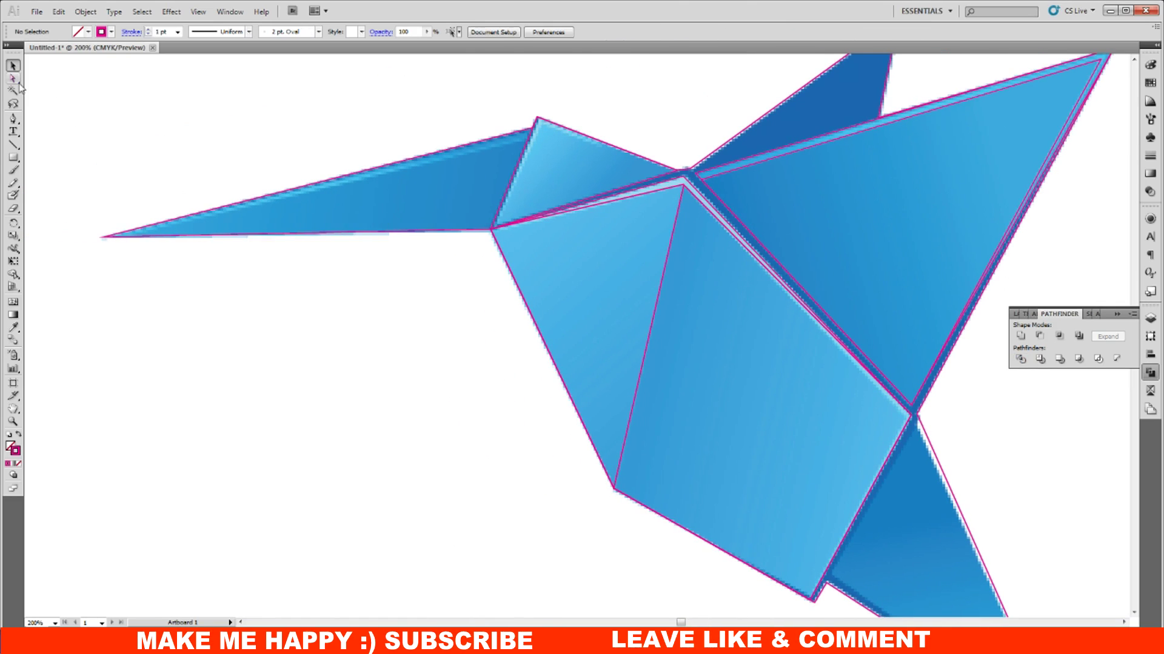
Trace a closed Pen triangle over the beak through its upper corner, tip and lower corner.
left_click(13, 119)
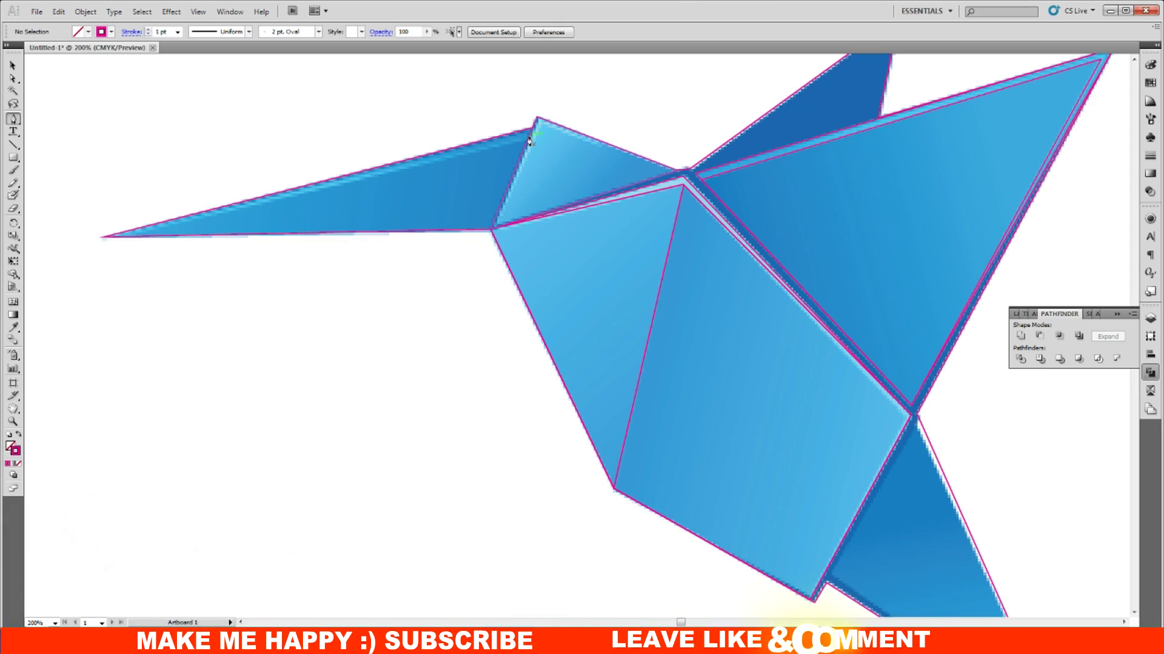
left_click(528, 140)
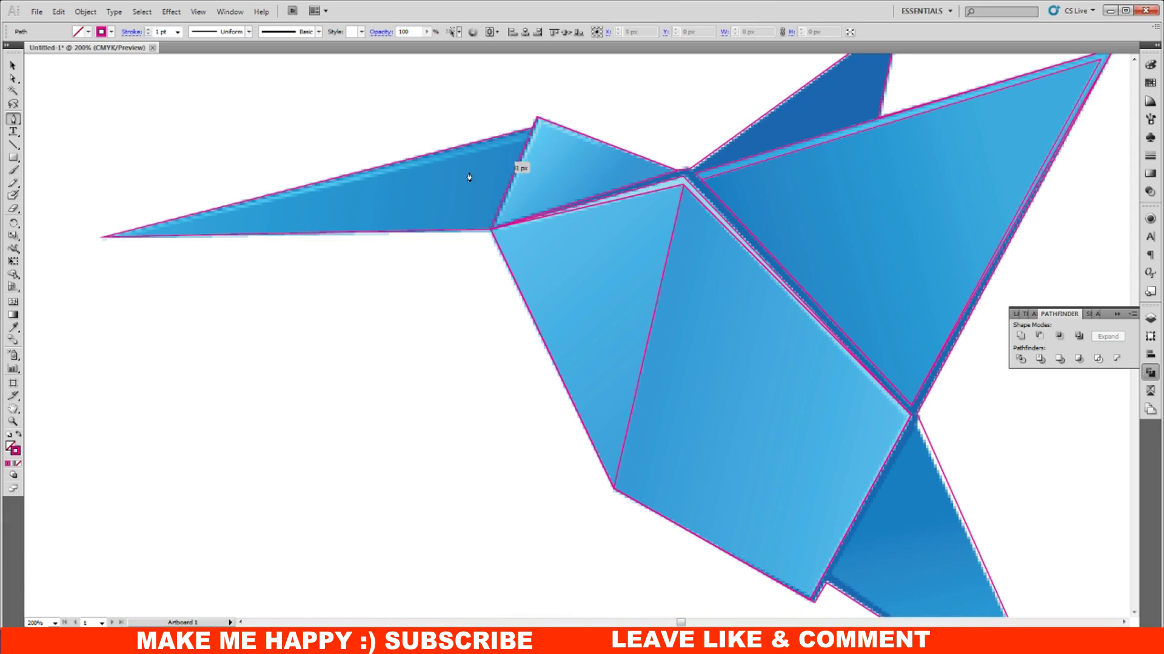
left_click(104, 238)
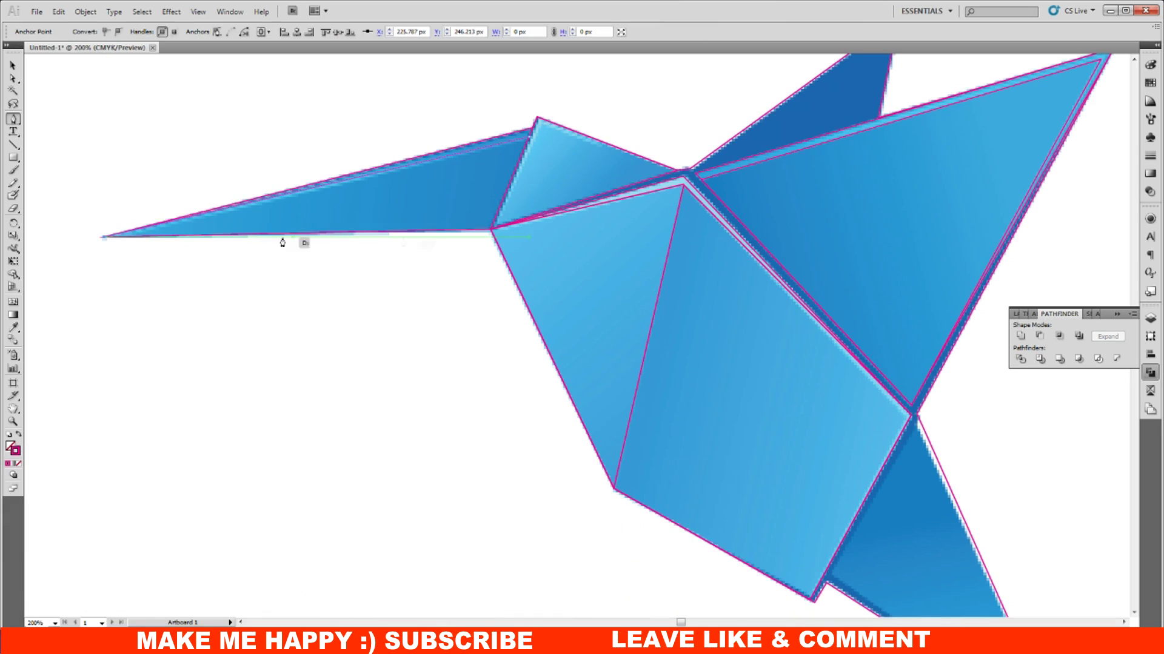
left_click(491, 233)
left_click(528, 140)
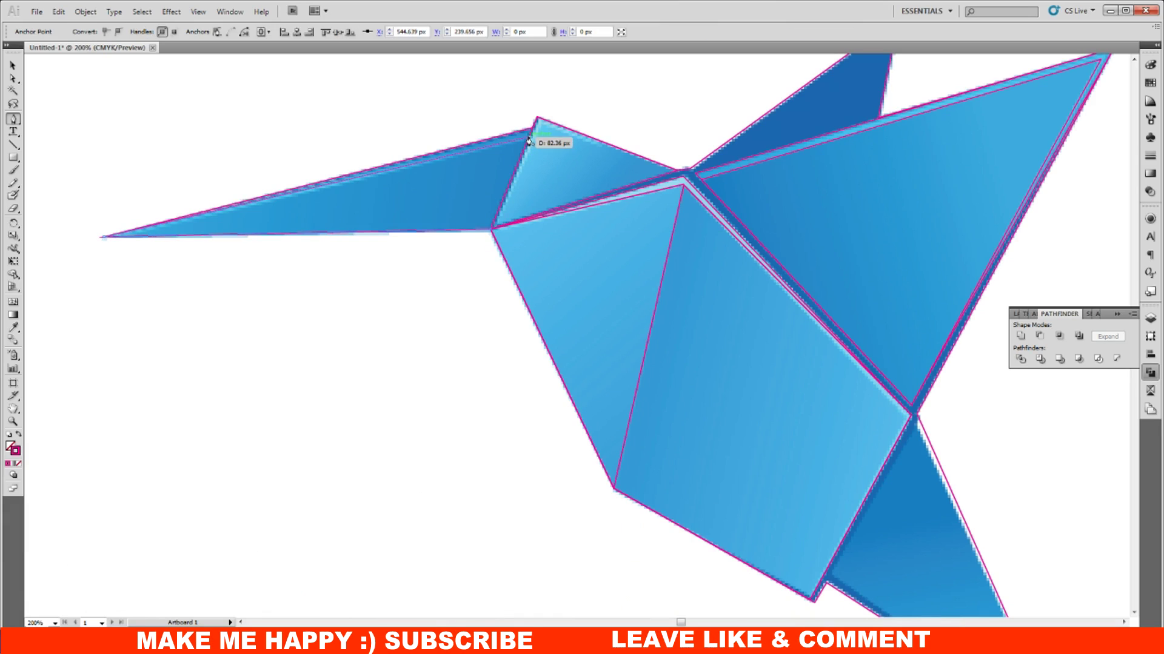
left_click(13, 66)
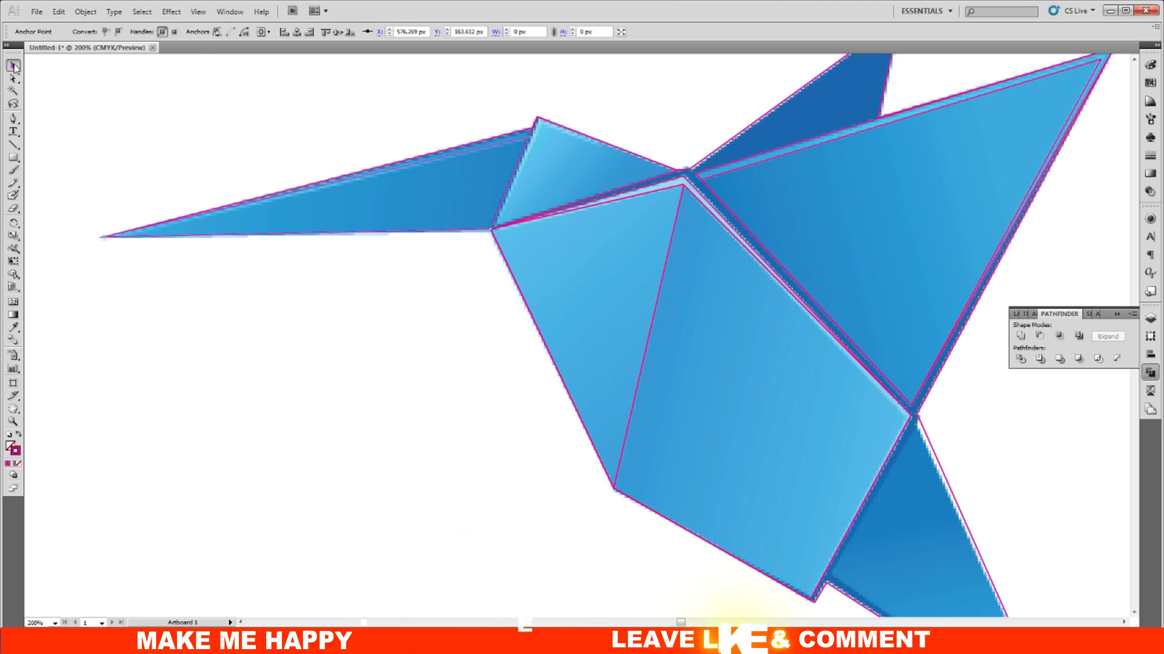
left_click(299, 351)
mouse_move(791, 392)
left_mouse_down()
mouse_move(703, 300)
mouse_move(653, 212)
left_mouse_up()
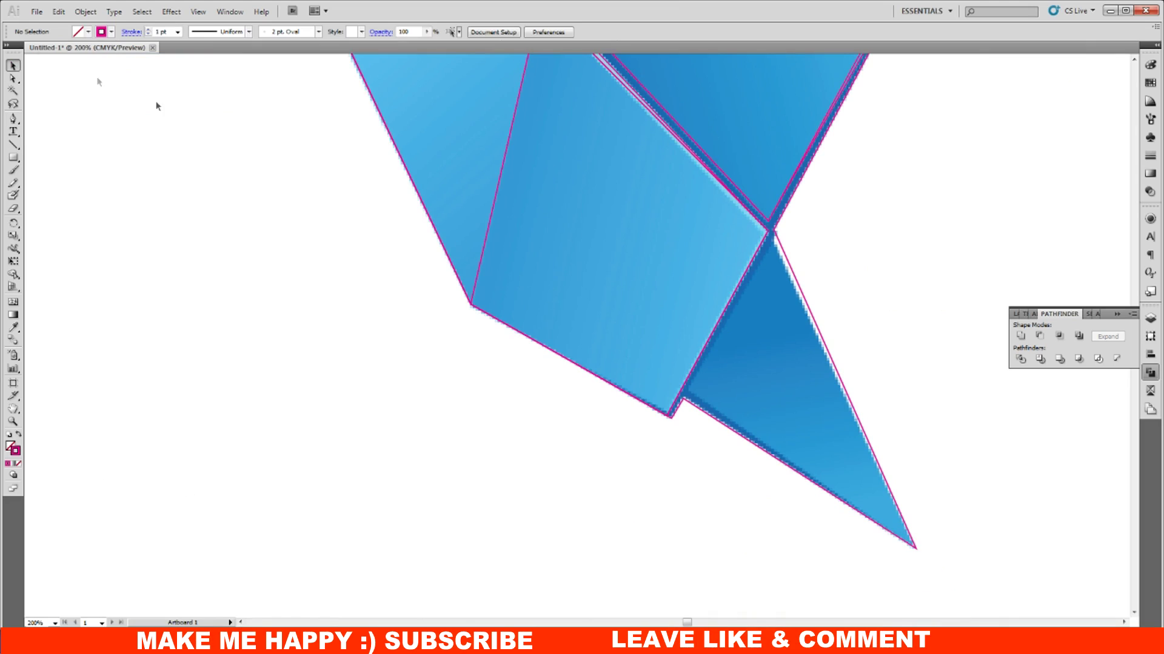
Trace a closed triangle over the tail through its left corner, bottom tip and top vertex.
left_click(688, 398)
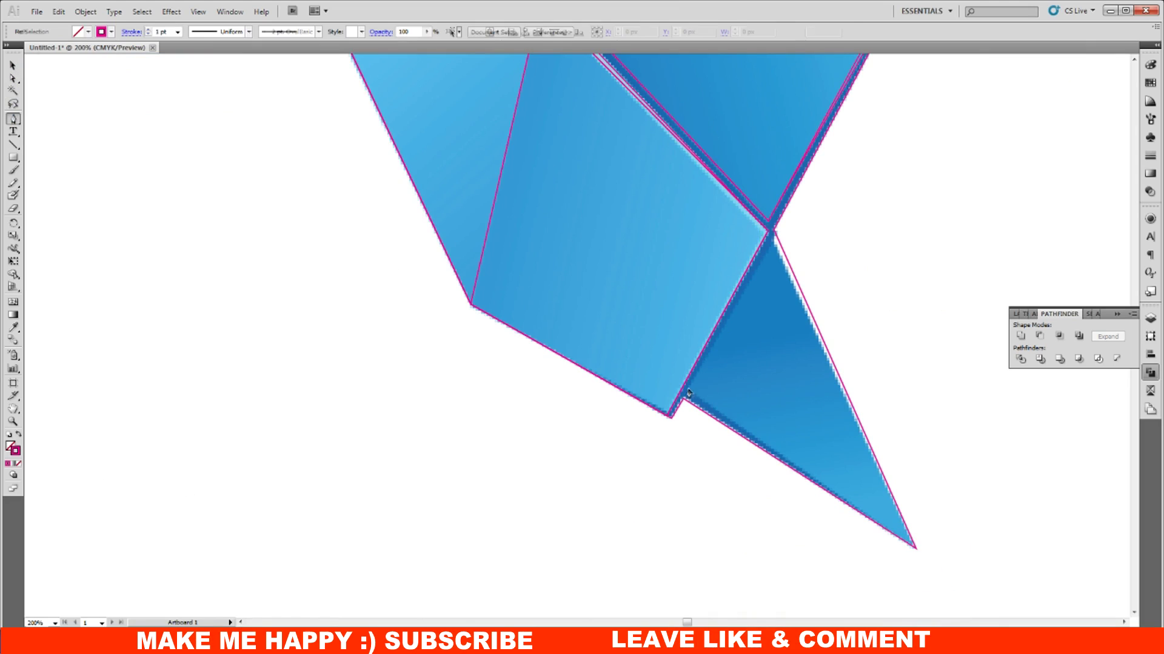
left_click(915, 551)
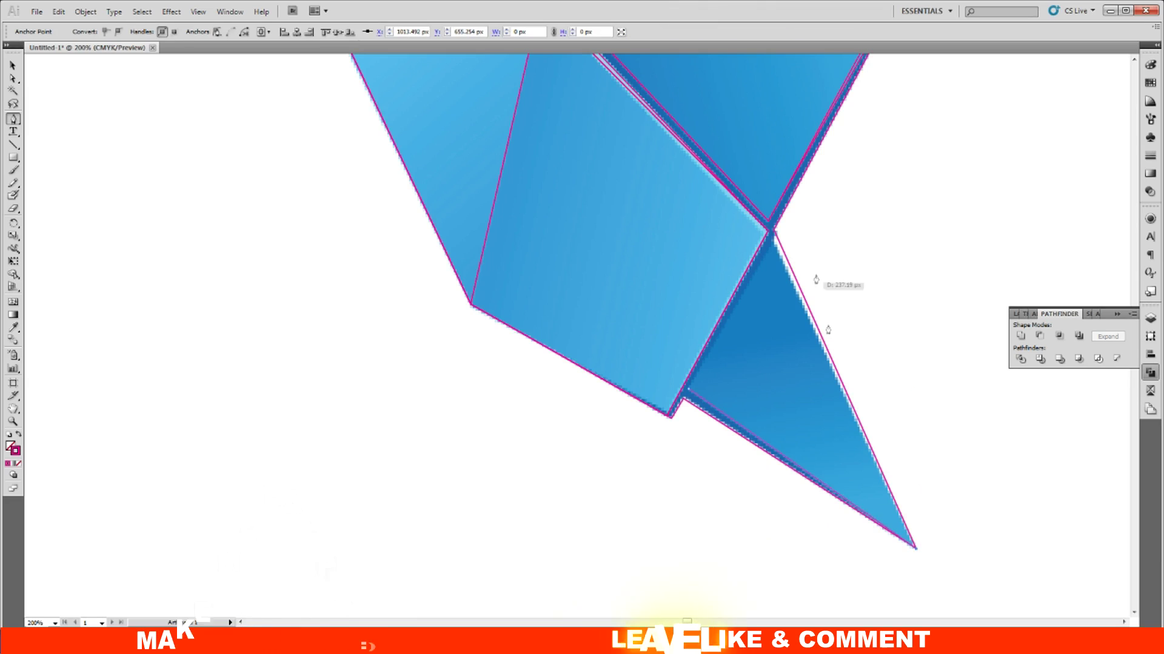
left_click(770, 232)
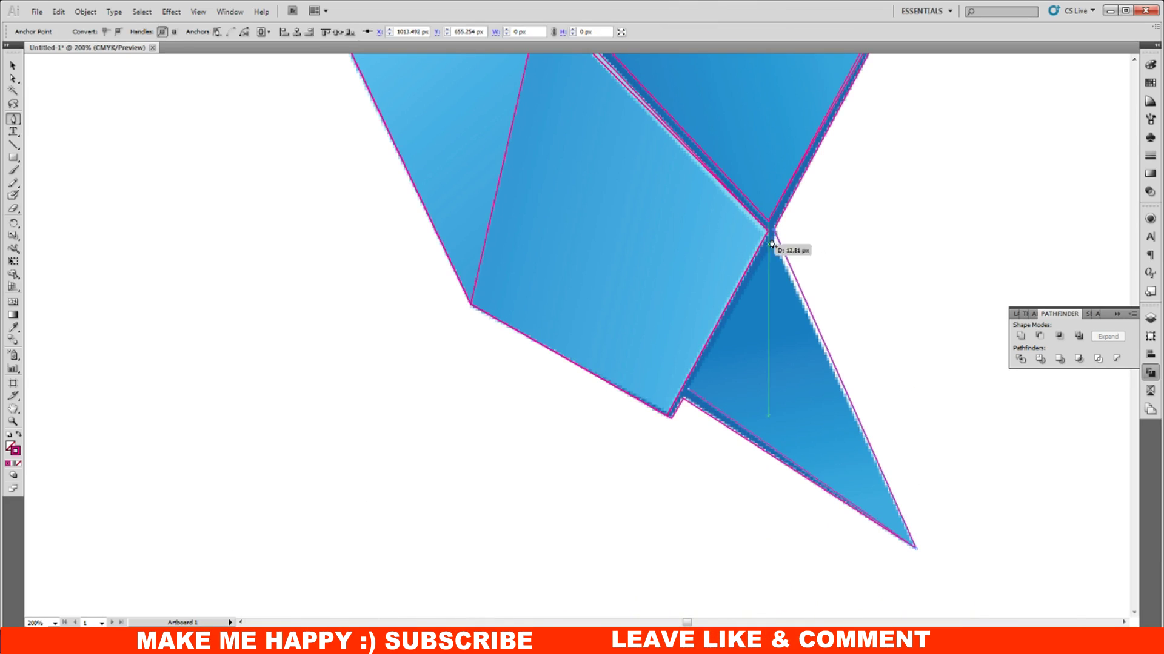
left_click(689, 393)
left_click(13, 65)
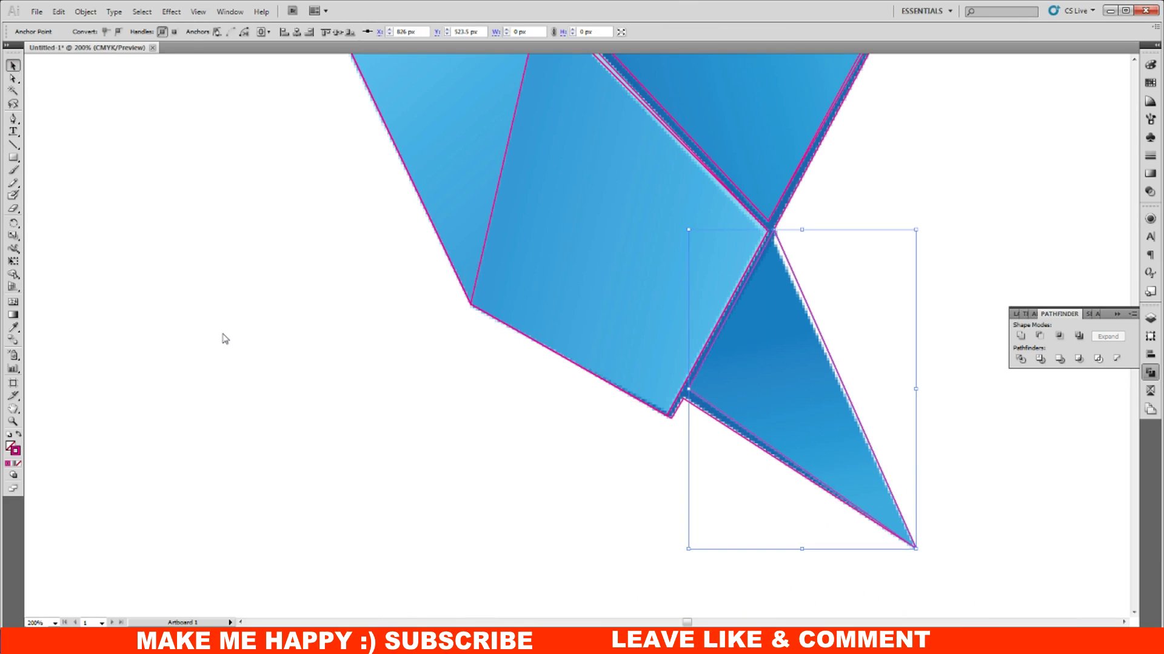
left_click(223, 332)
Zoom out to the whole artboard, then back in to 200% on the head area.
key("ctrl+minus")
key("ctrl+minus")
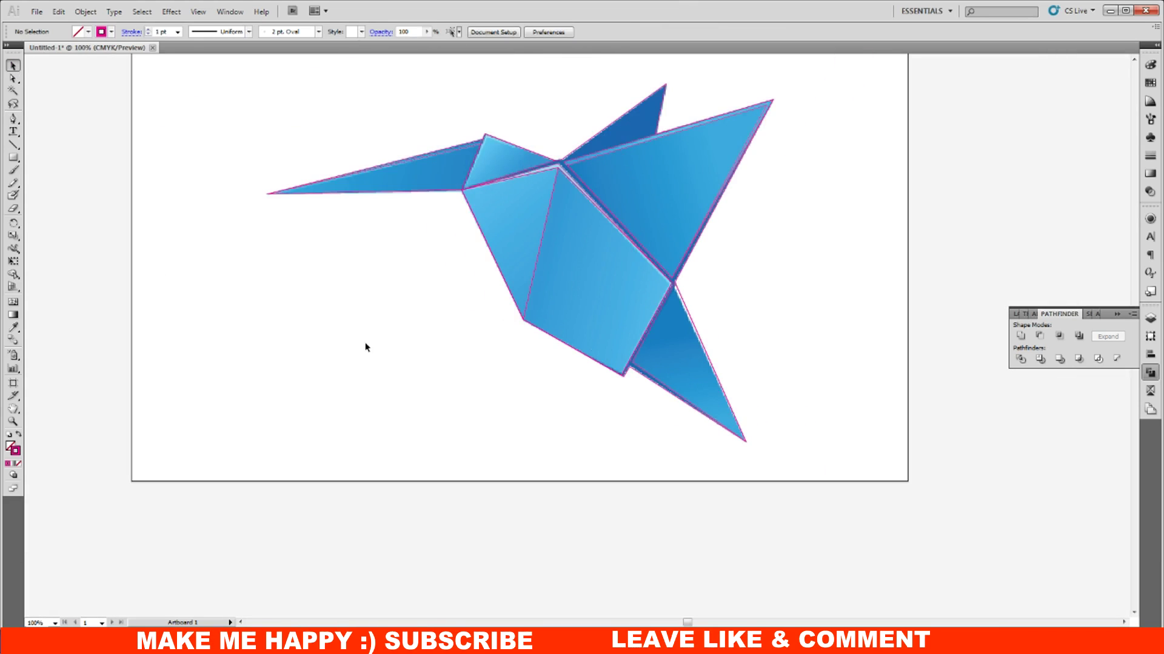
key("ctrl+plus")
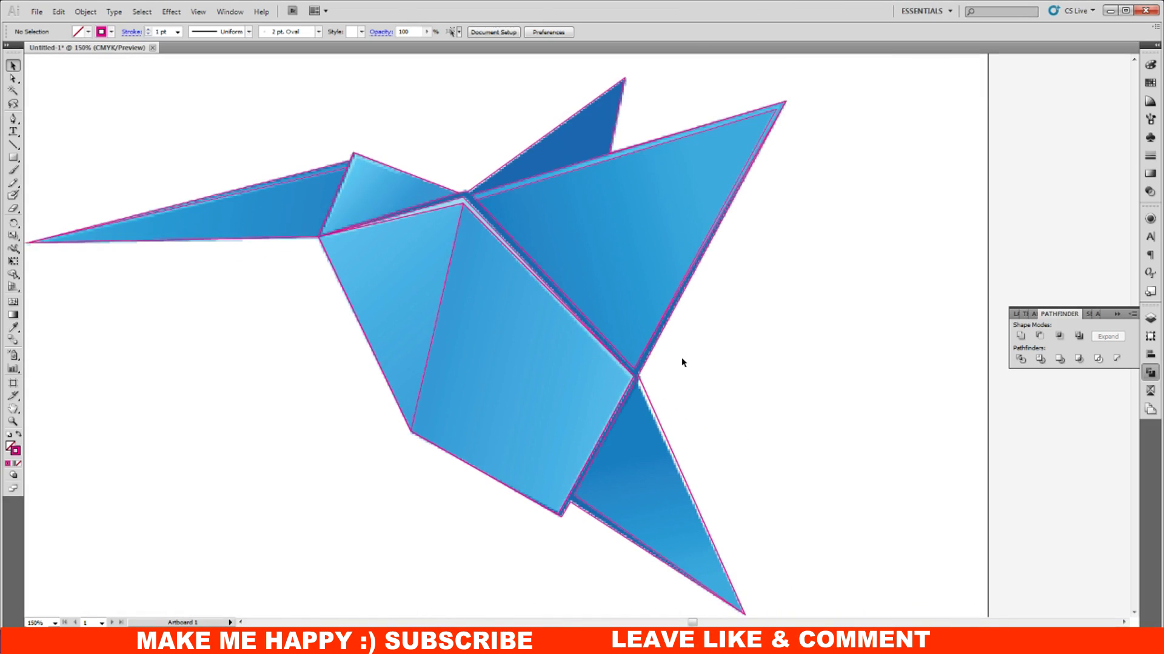
key("ctrl+plus")
left_click_drag(468, 216, 599, 334)
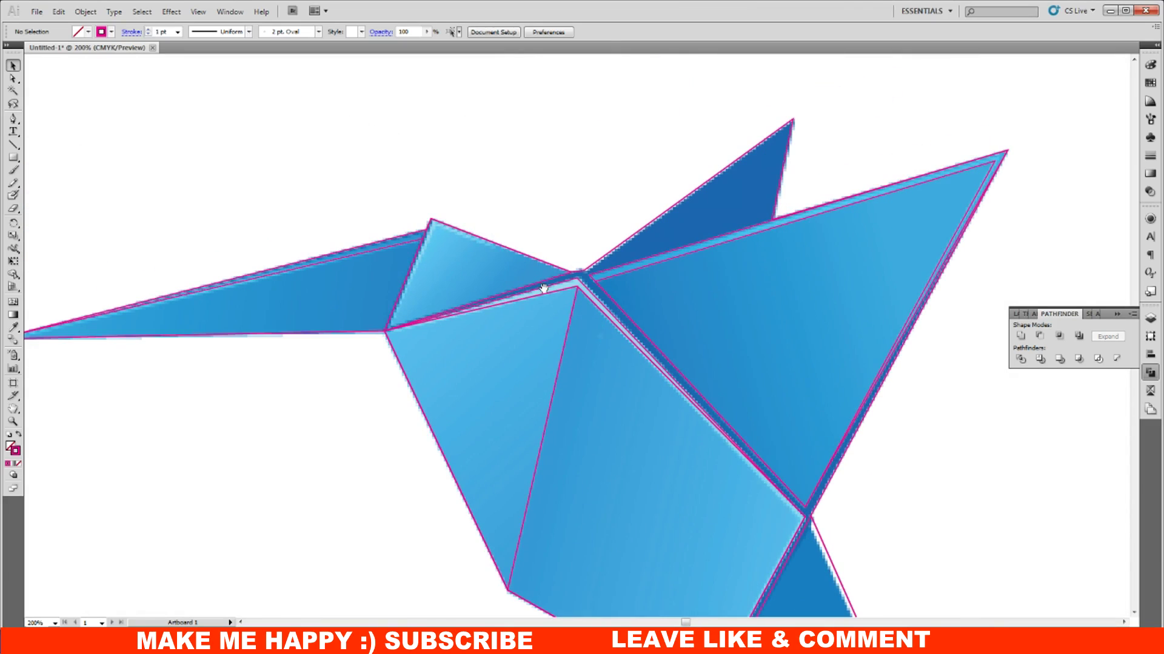
Select the head facet and pick its top corner anchor with Direct Selection.
left_click(463, 234)
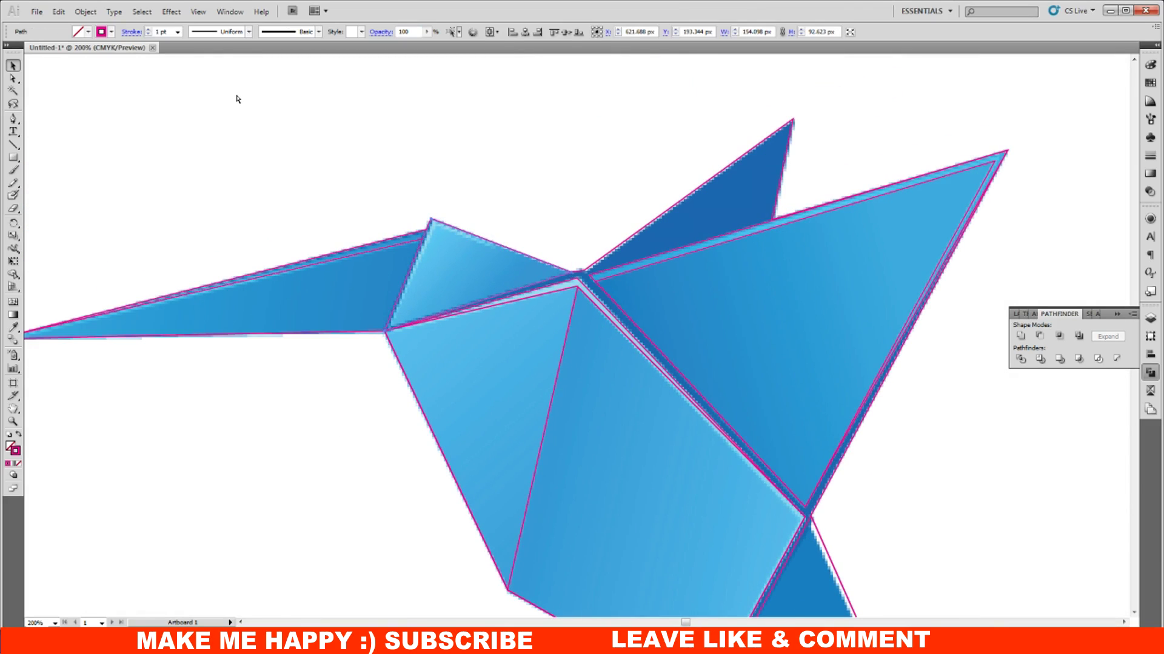
key("a")
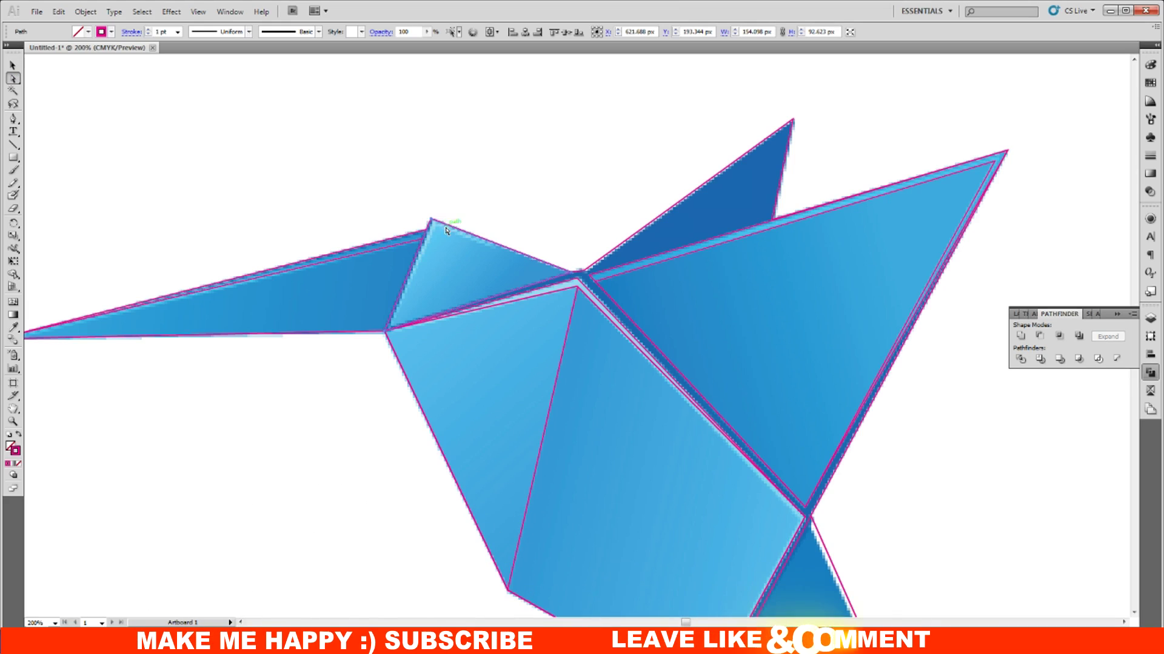
left_click(432, 221)
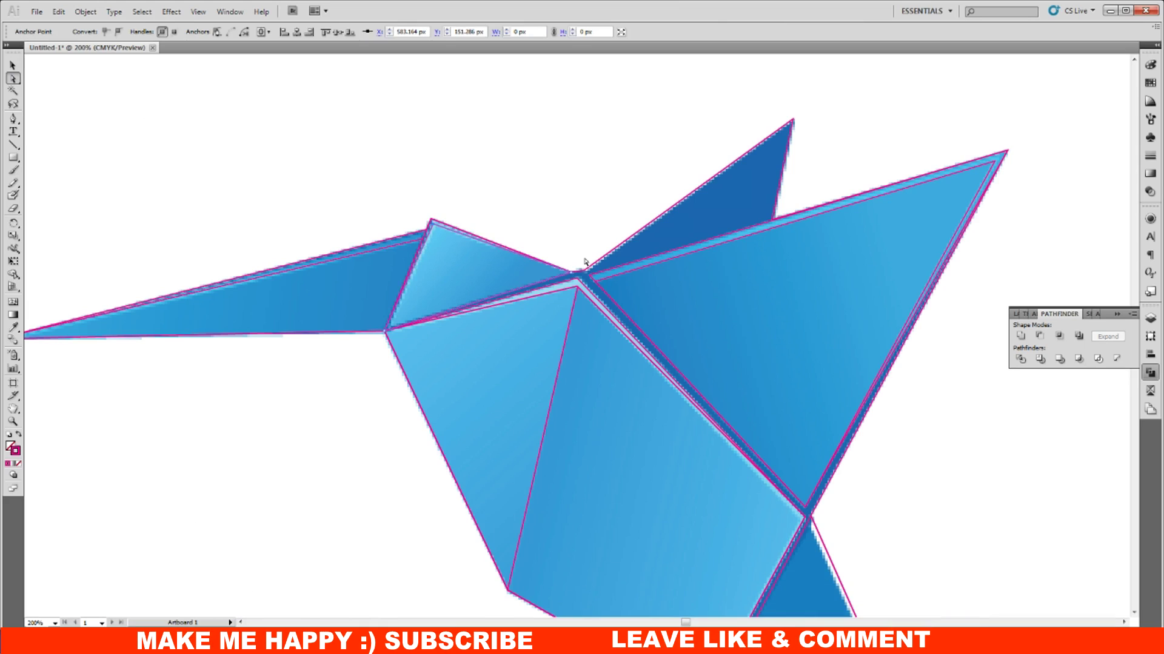
left_click(13, 65)
left_click(196, 142)
Zoom out to review the whole bird, then return to 150% with the bird recentred.
key("ctrl+minus")
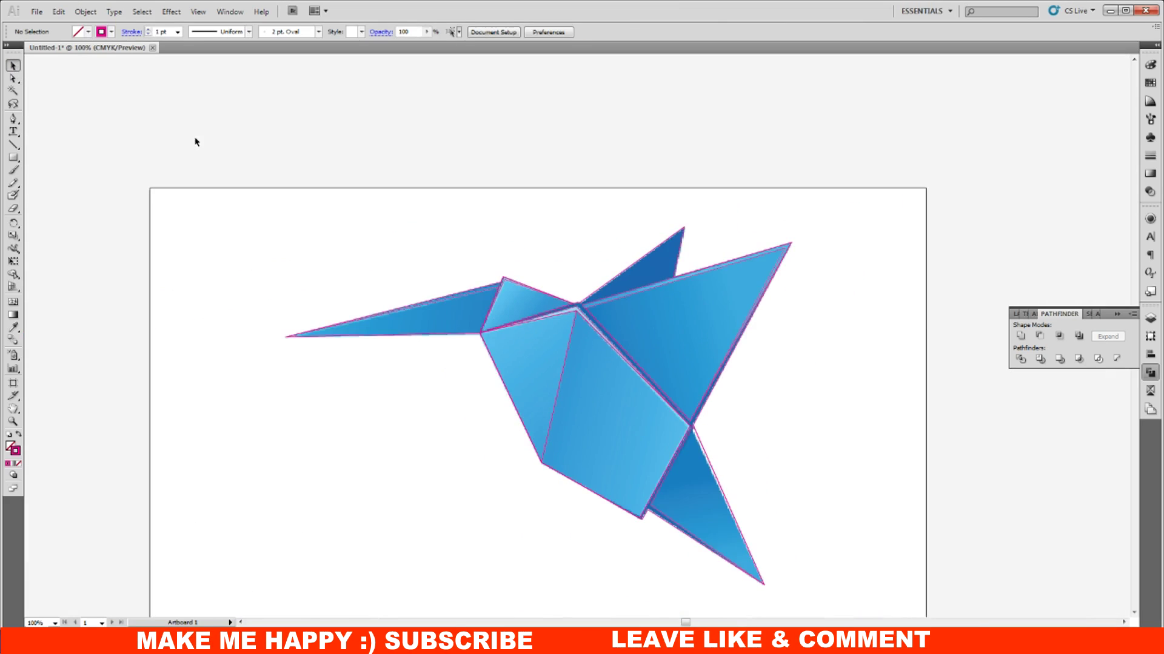
scroll(653, 385, "right", 3)
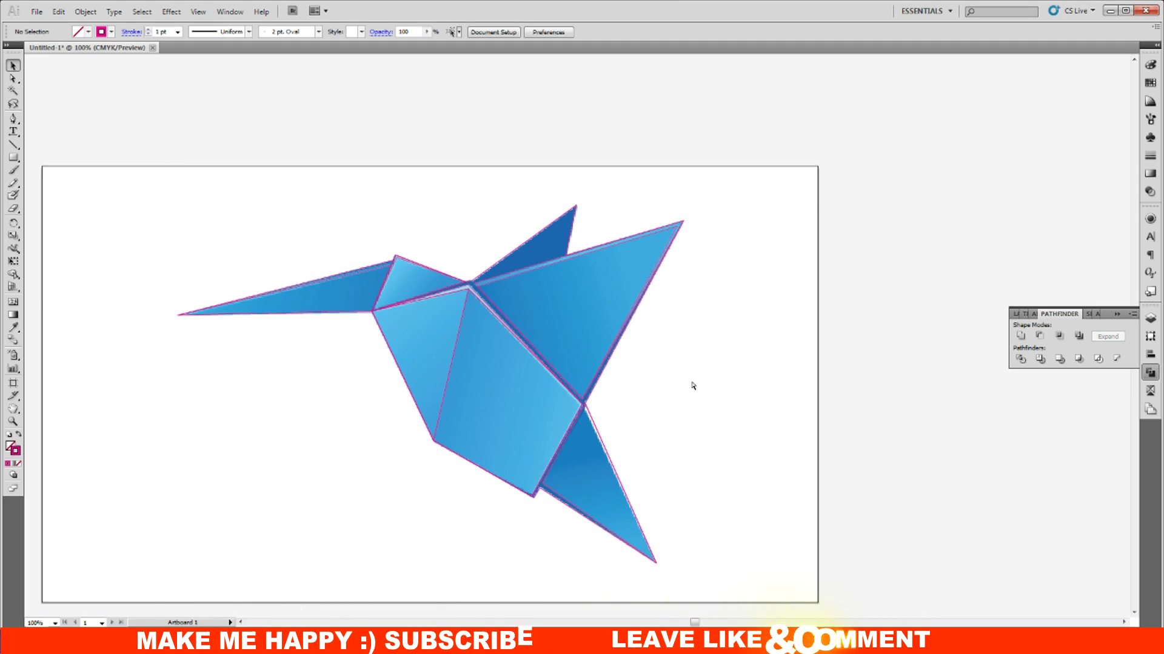
key("ctrl+plus")
scroll(641, 382, "left", 3)
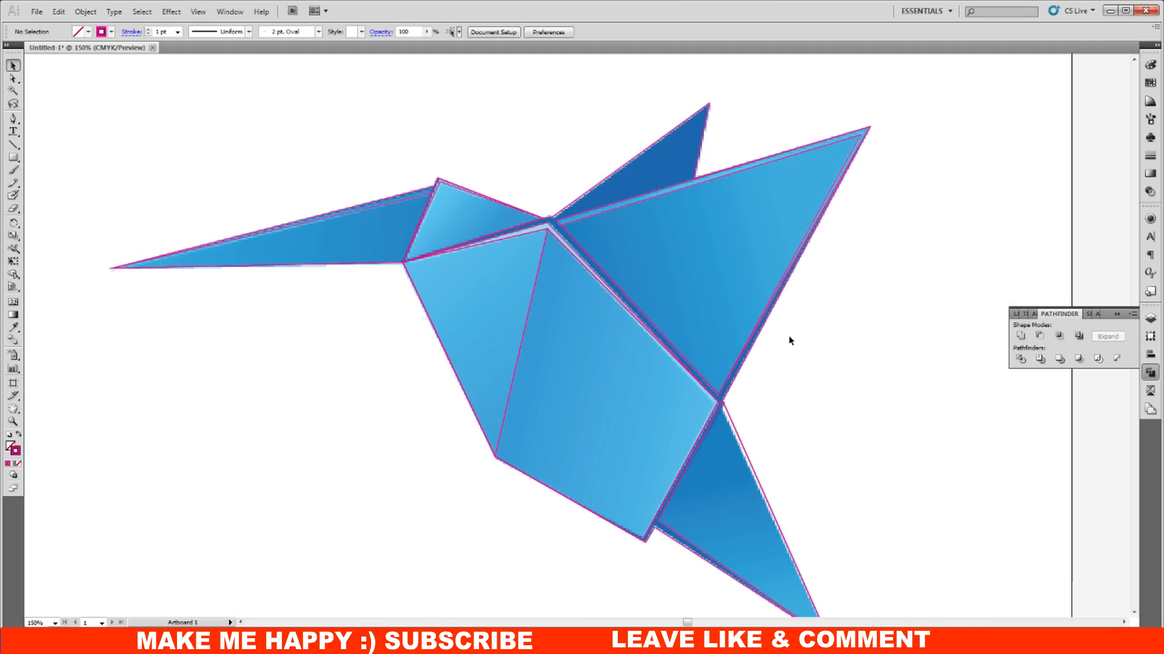
left_click_drag(915, 291, 861, 270)
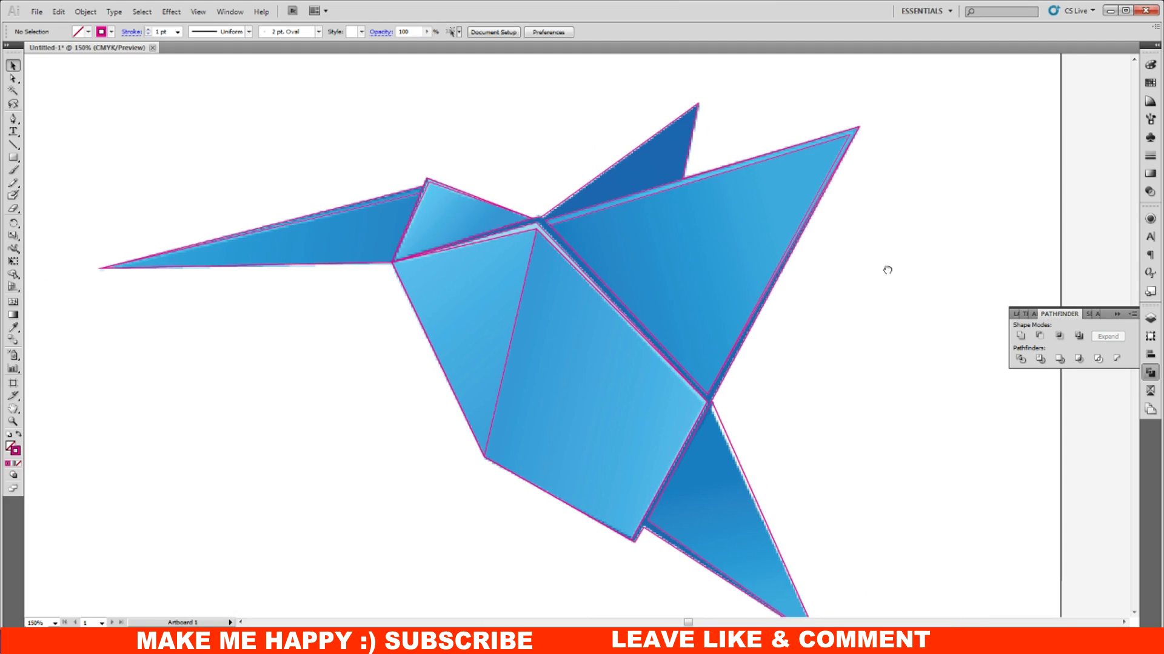
left_click(13, 157)
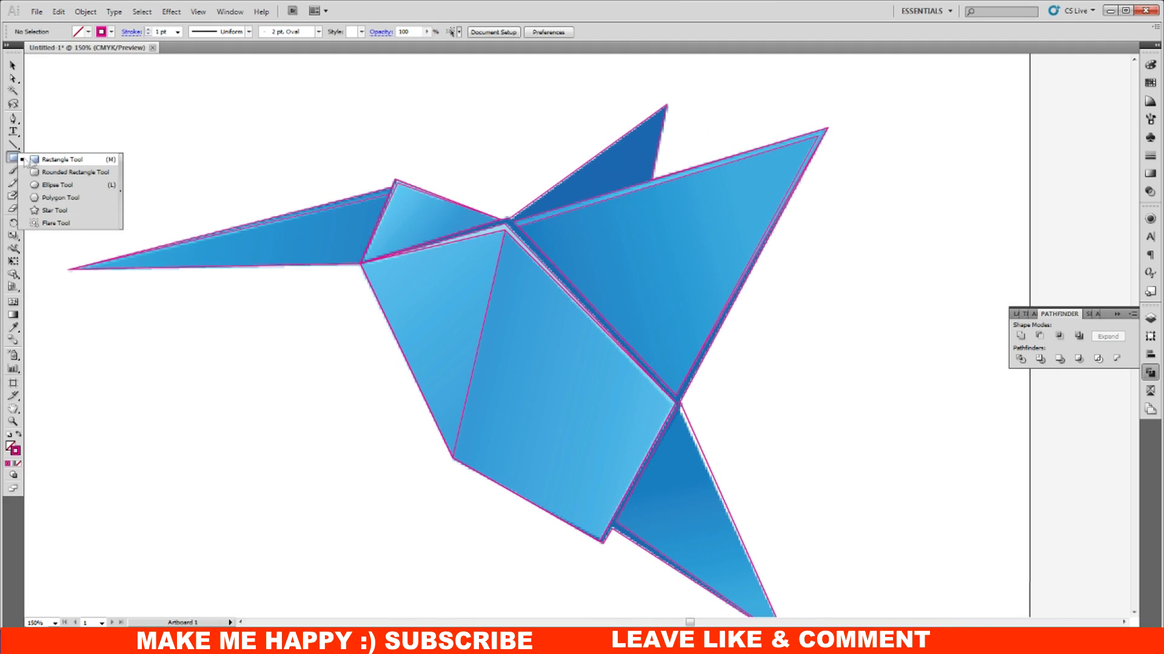
Draw a small stroke-free square beside the bird, filled with the bird's dark blue.
left_click(33, 160)
left_click_drag(894, 140, 915, 162)
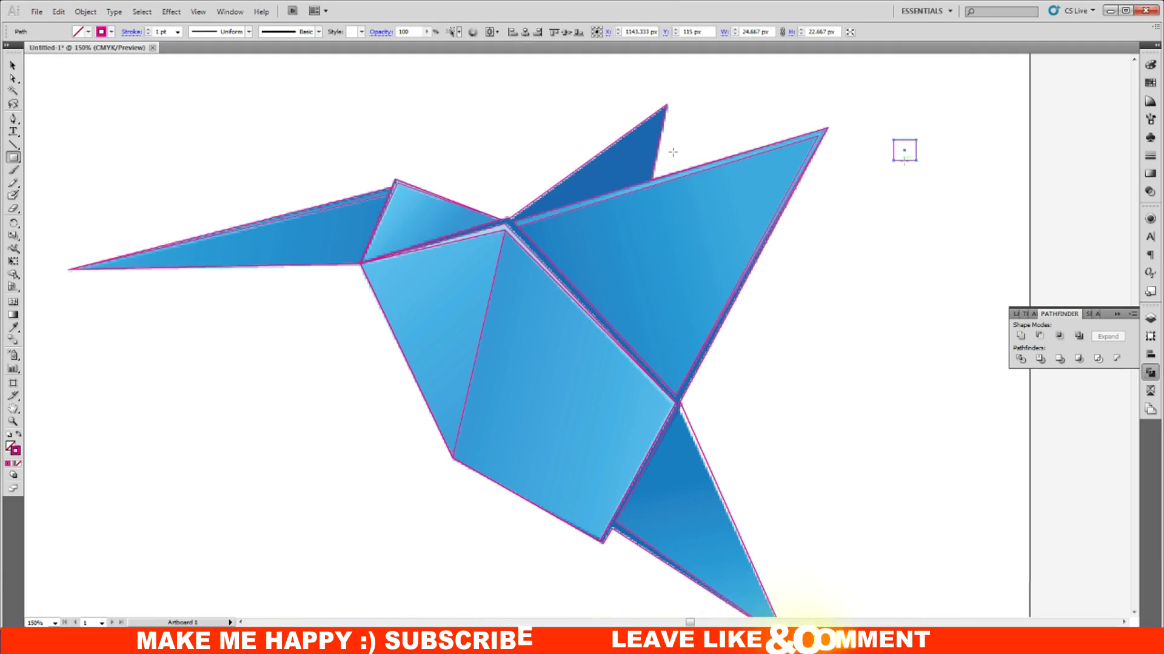
left_click(18, 464)
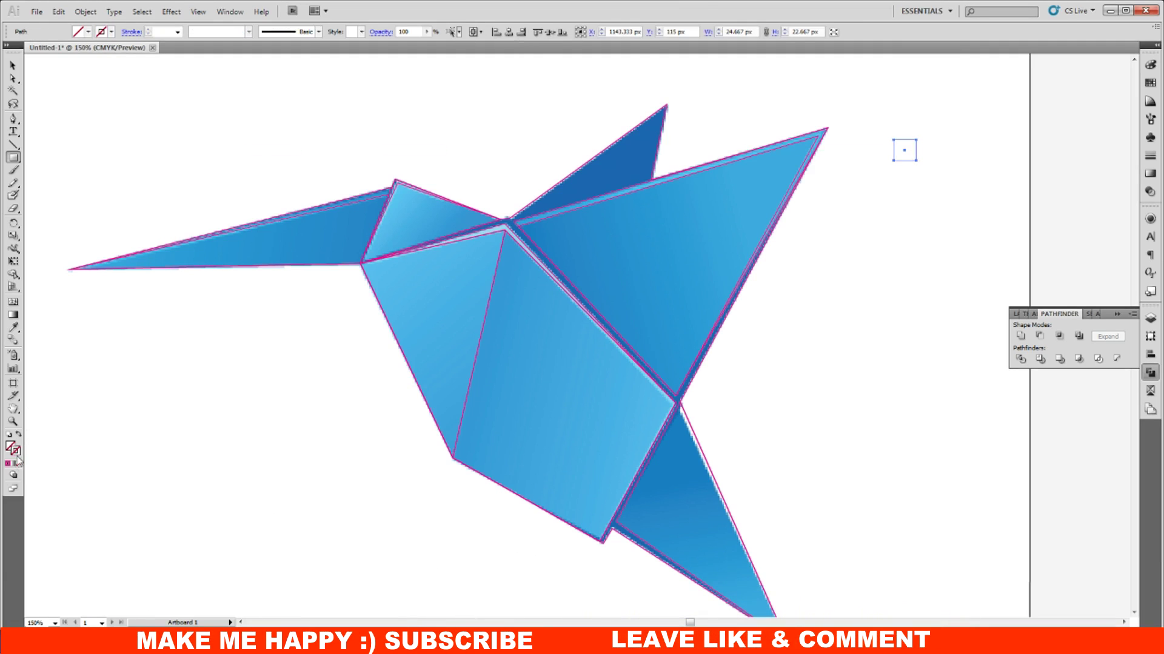
left_click(8, 464)
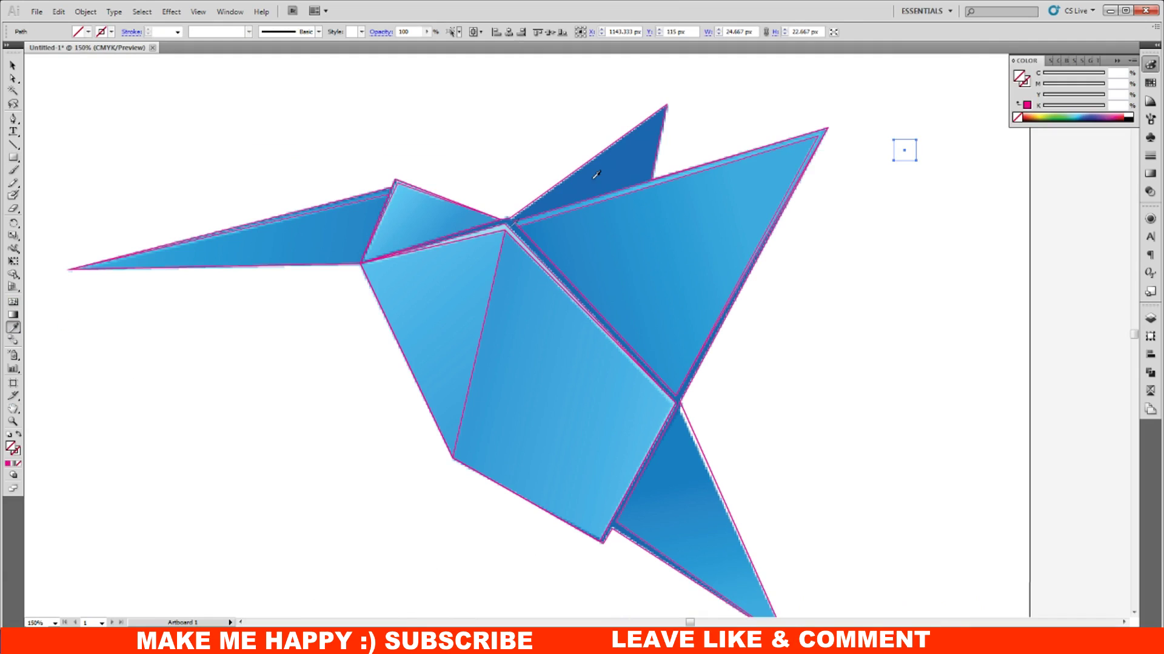
left_click(637, 137)
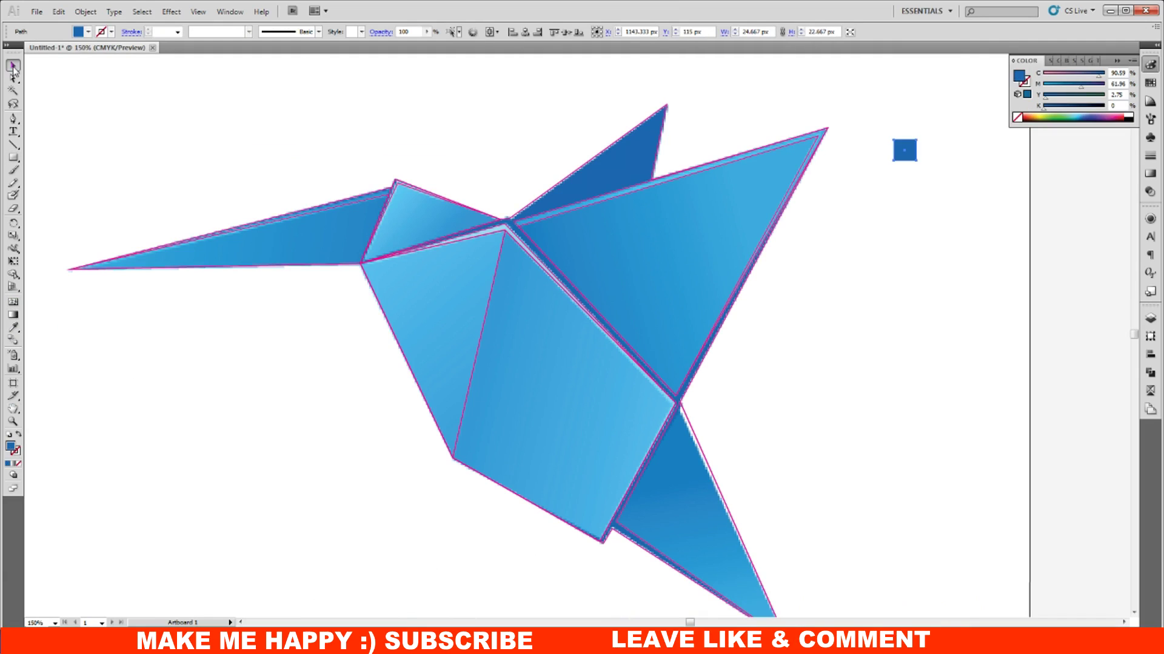
Alt-drag a copy below, fill it with the lighter blue (C 67.06, M 16.47), and tidy its position.
left_click_drag(908, 158, 908, 212)
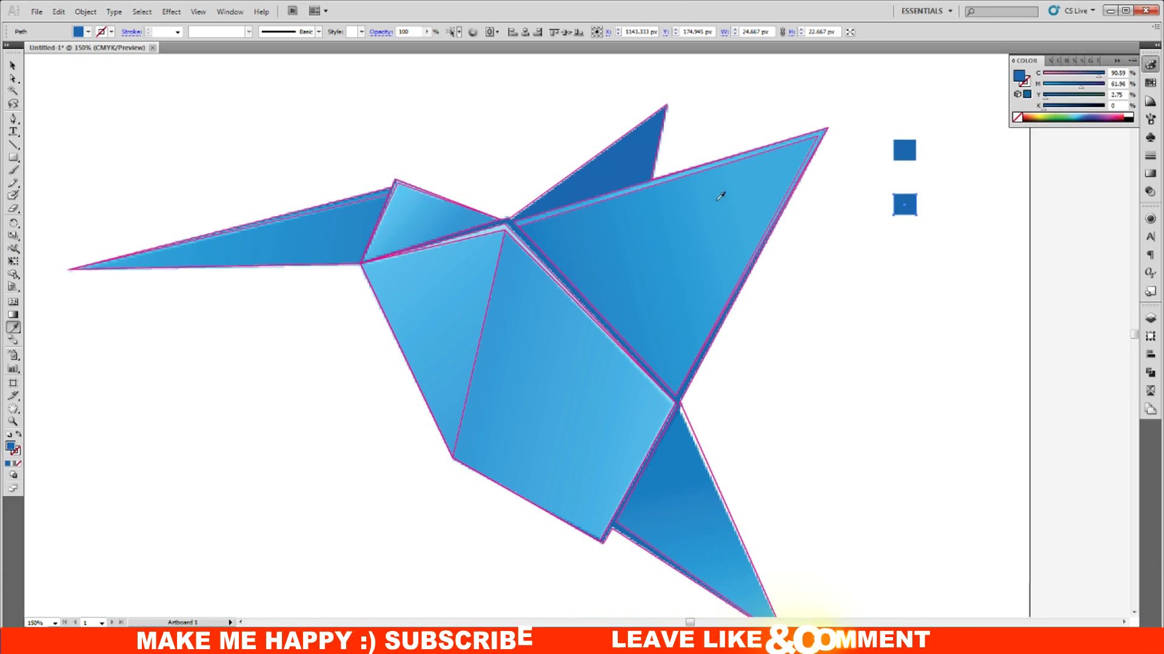
left_click(721, 190)
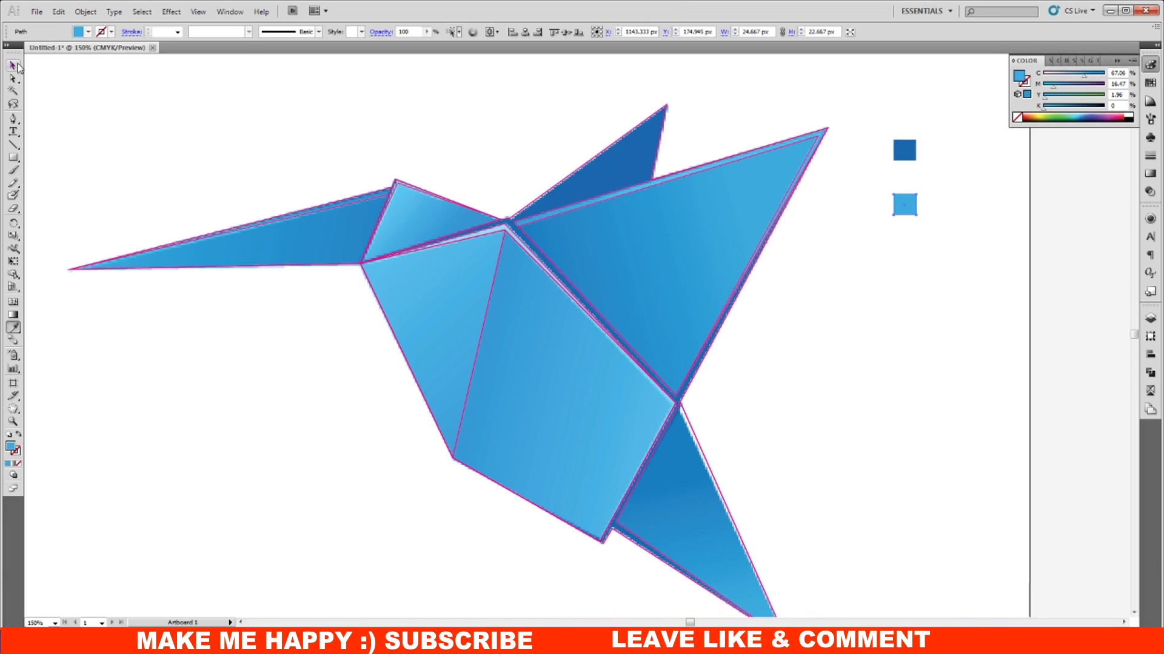
left_click(842, 347)
left_click_drag(905, 206, 905, 184)
left_click_drag(917, 190, 917, 228)
key("Delete")
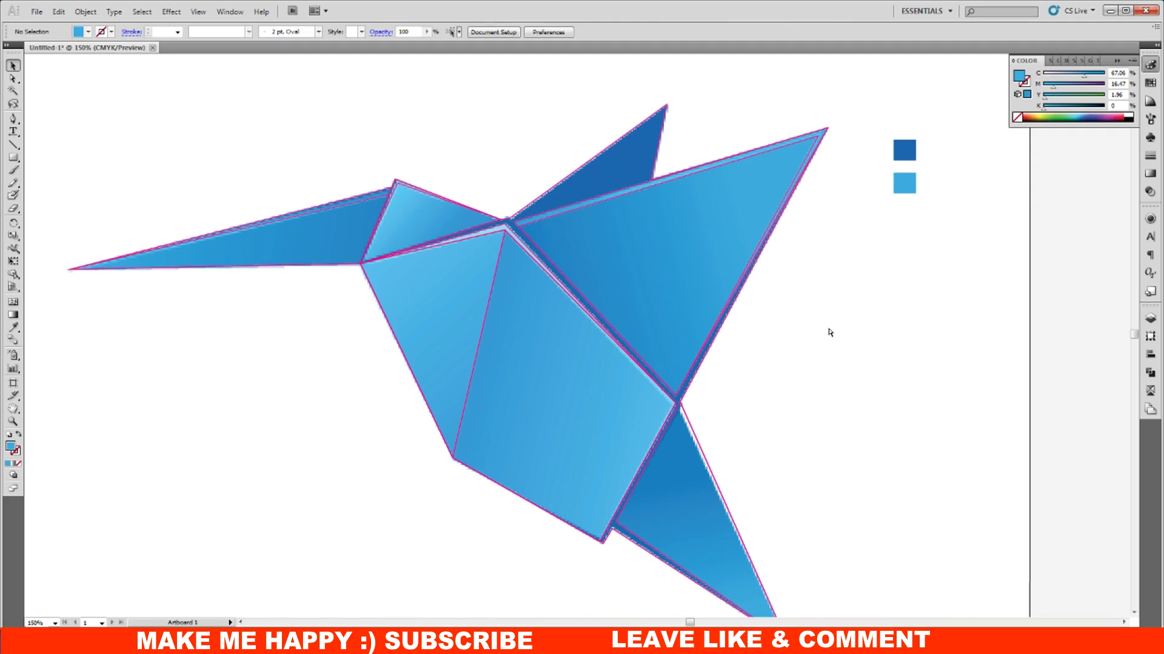
key("ctrl+minus")
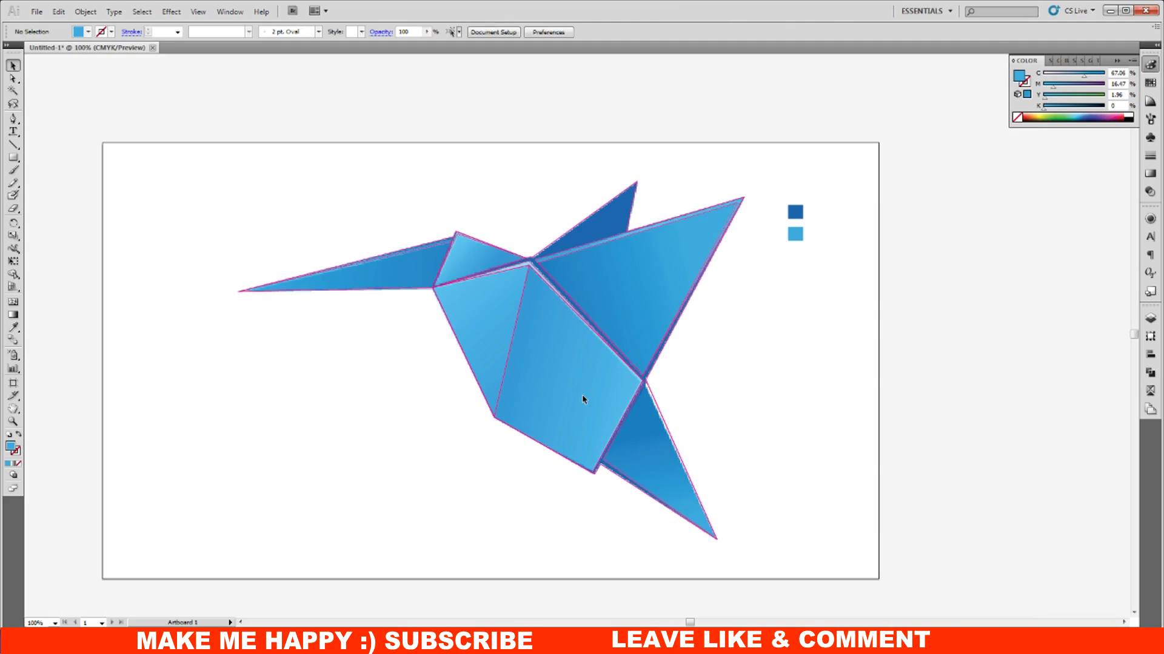
Move the bird.png reference image off to the left of the artboard.
left_click(584, 398)
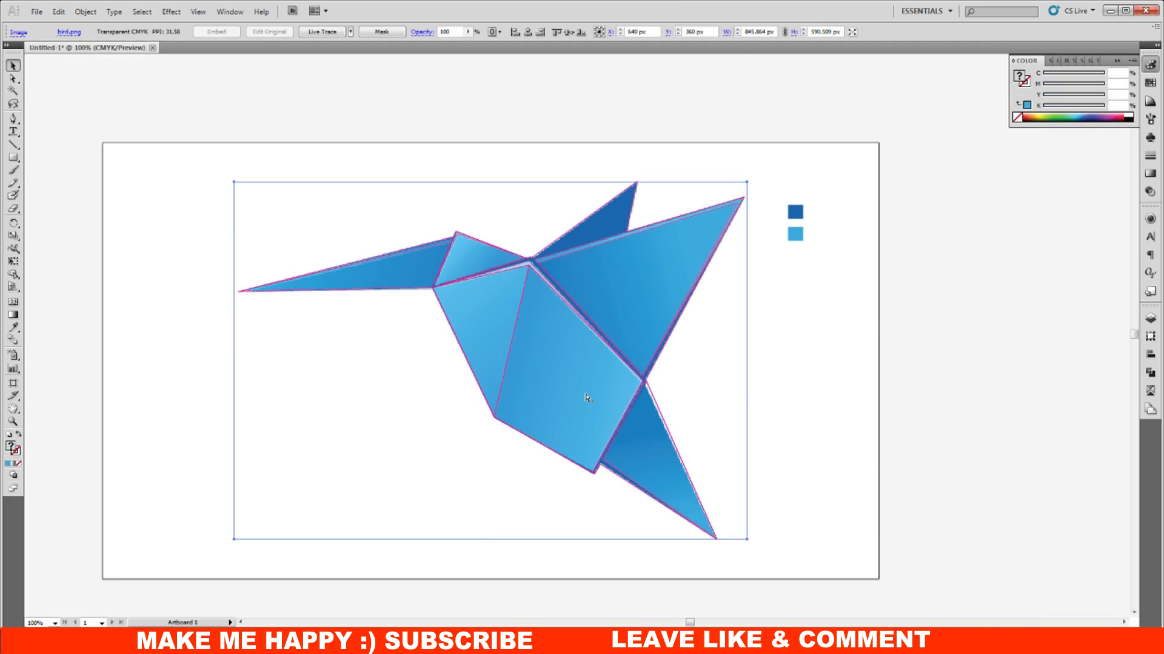
left_click(811, 398)
left_click_drag(487, 367, 646, 368)
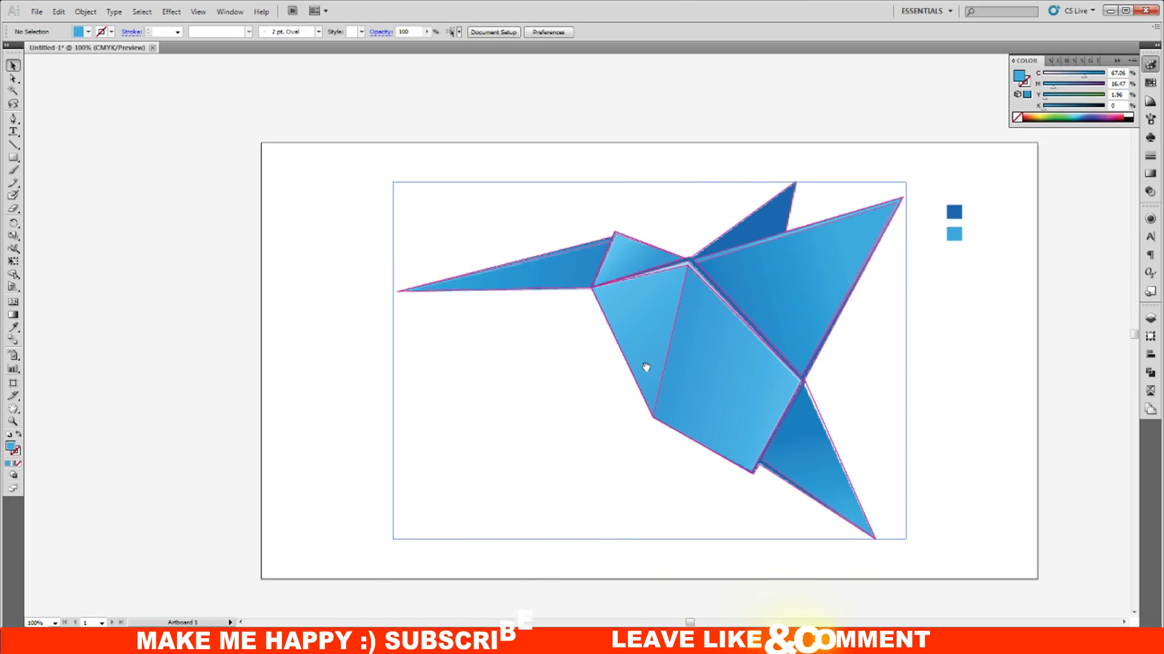
left_click_drag(730, 389, 203, 390)
left_click_drag(481, 396, 615, 387)
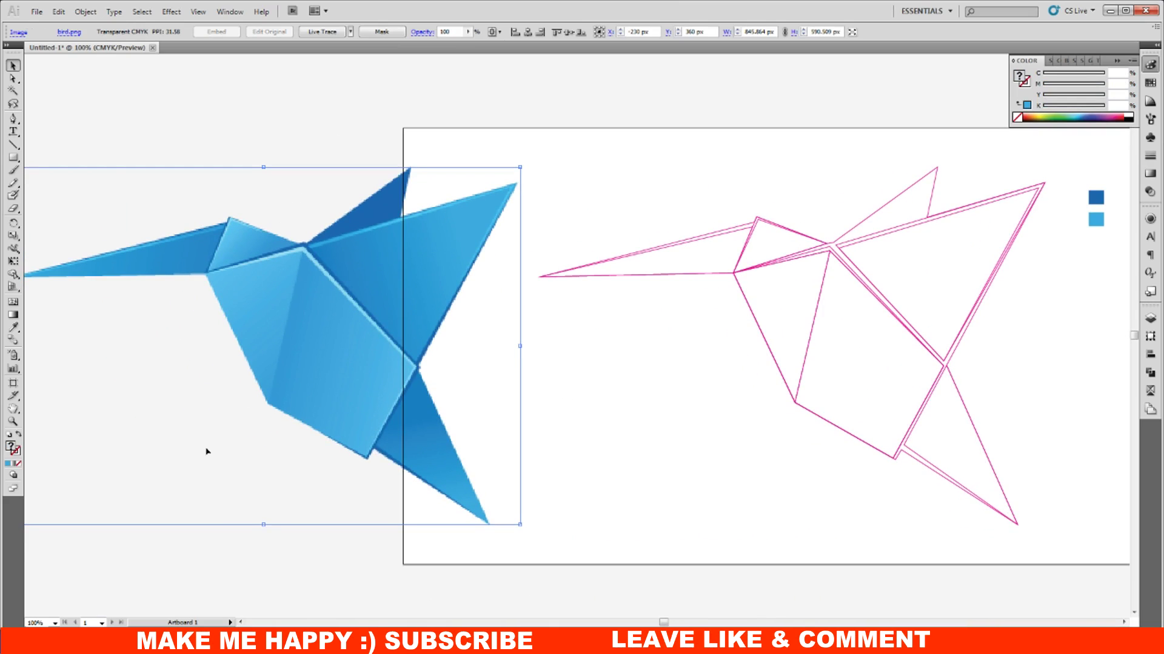
left_click_drag(237, 344, 361, 358)
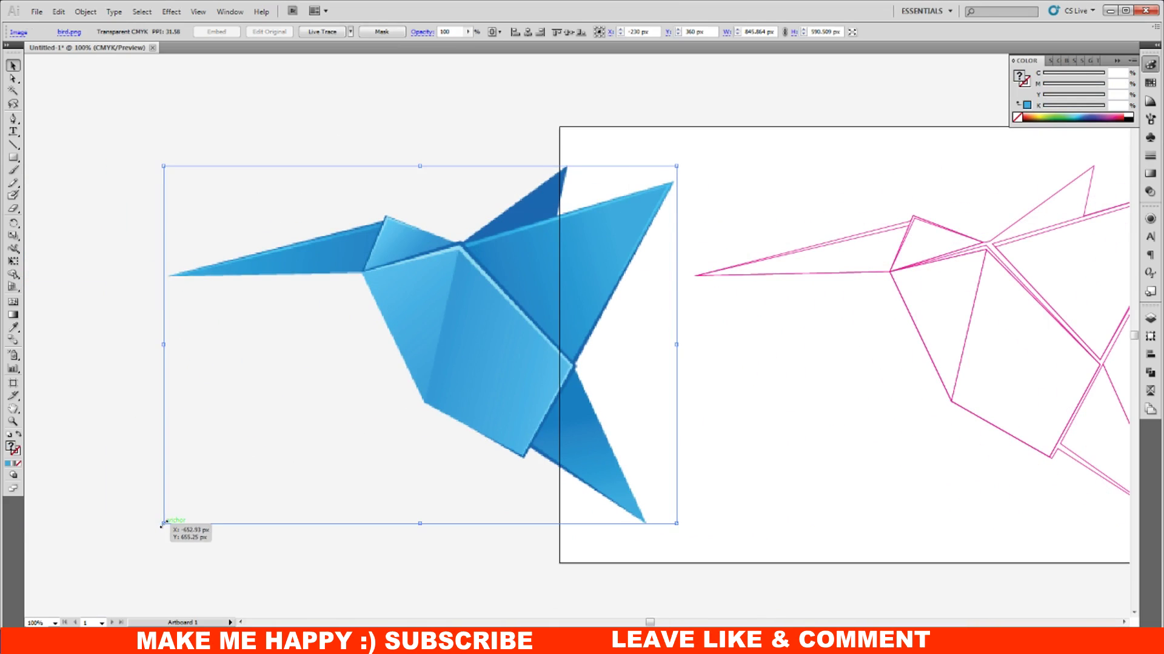
Scale the reference image to about half size and place it left of the pink outline.
left_click_drag(163, 525, 434, 337)
left_click_drag(767, 415, 514, 408)
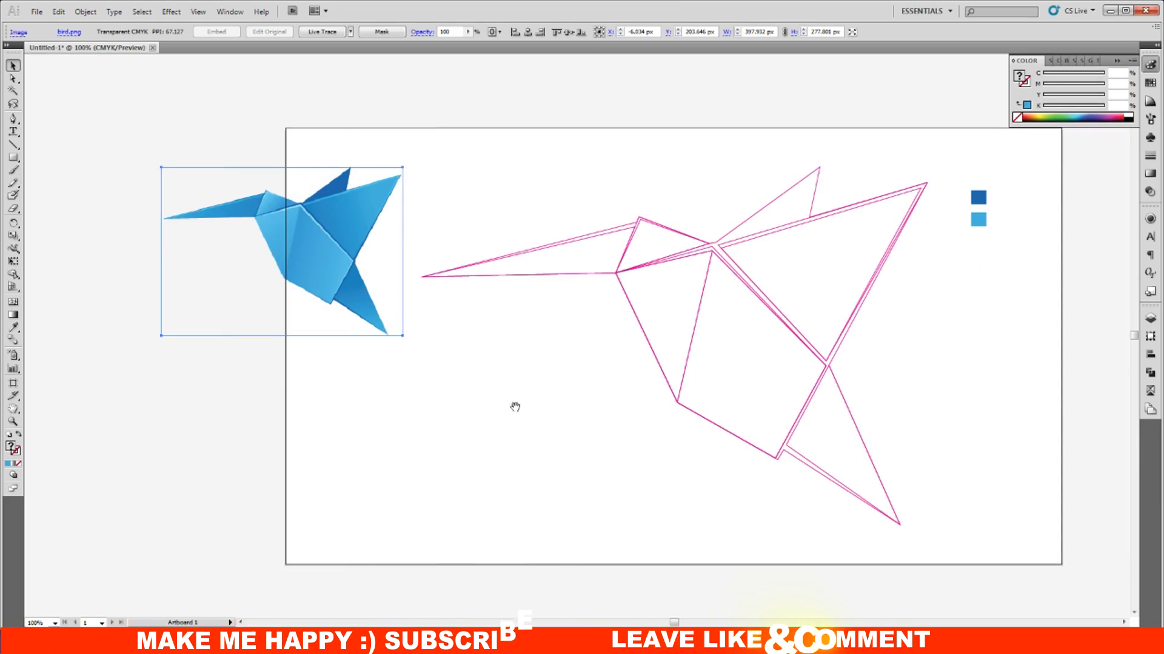
left_click_drag(335, 305, 534, 452)
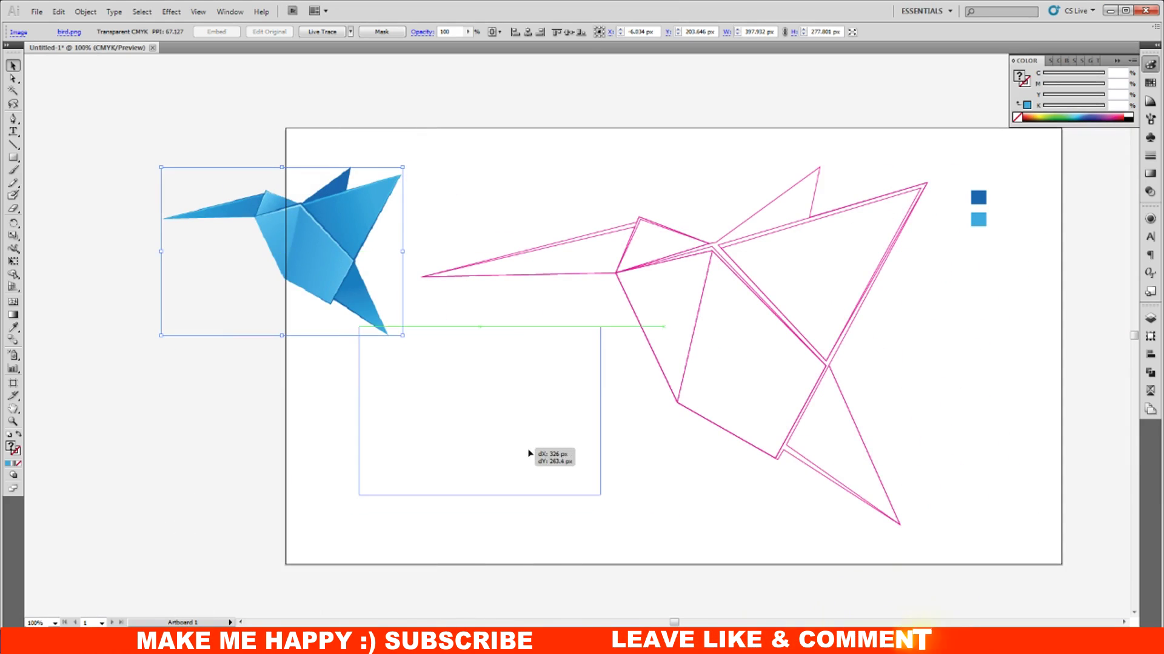
left_click(674, 487)
Zoom to 150% on the pink outline and select its path.
key("ctrl+plus")
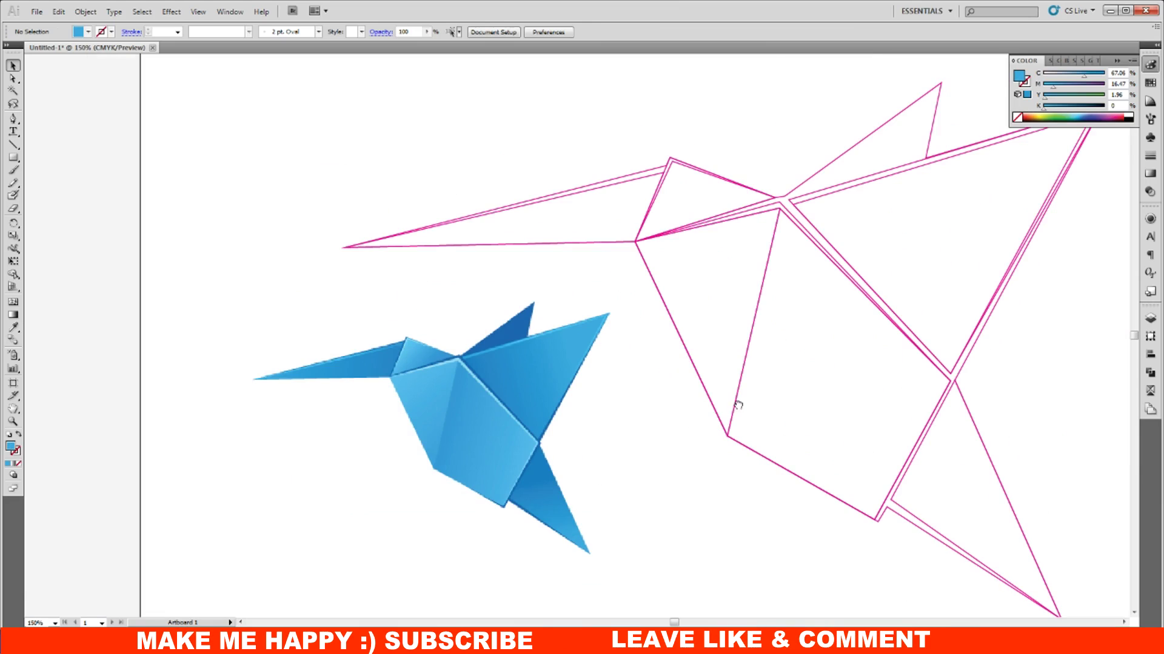
left_click_drag(738, 405, 551, 322)
left_click_drag(587, 247, 605, 324)
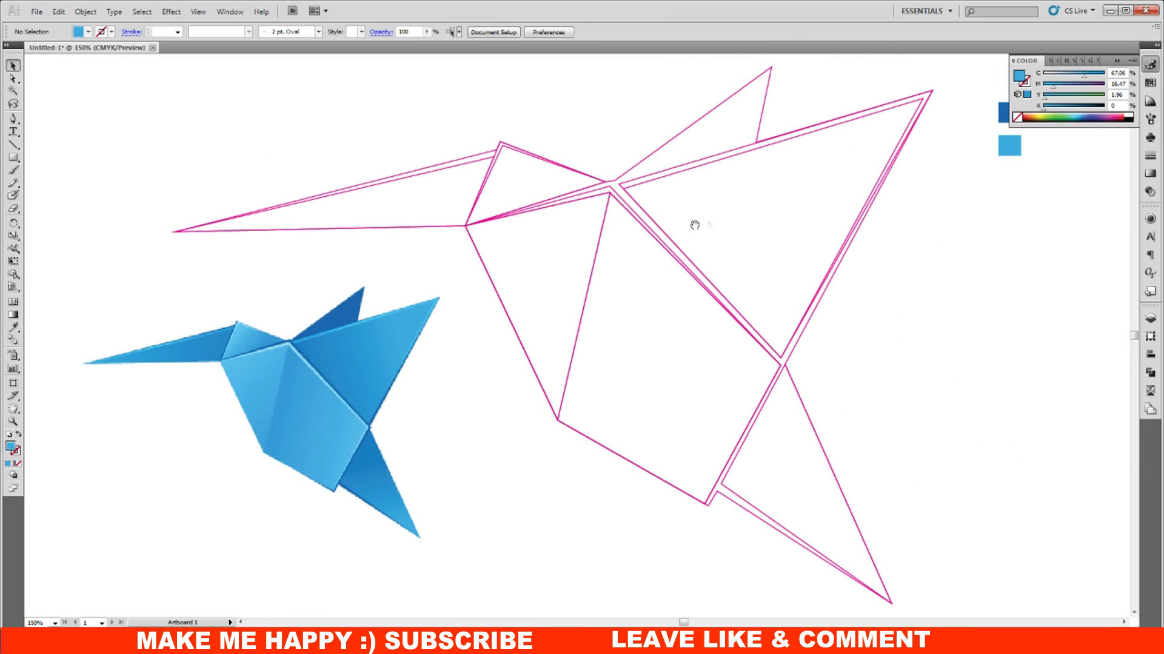
left_click(701, 117)
left_click(13, 327)
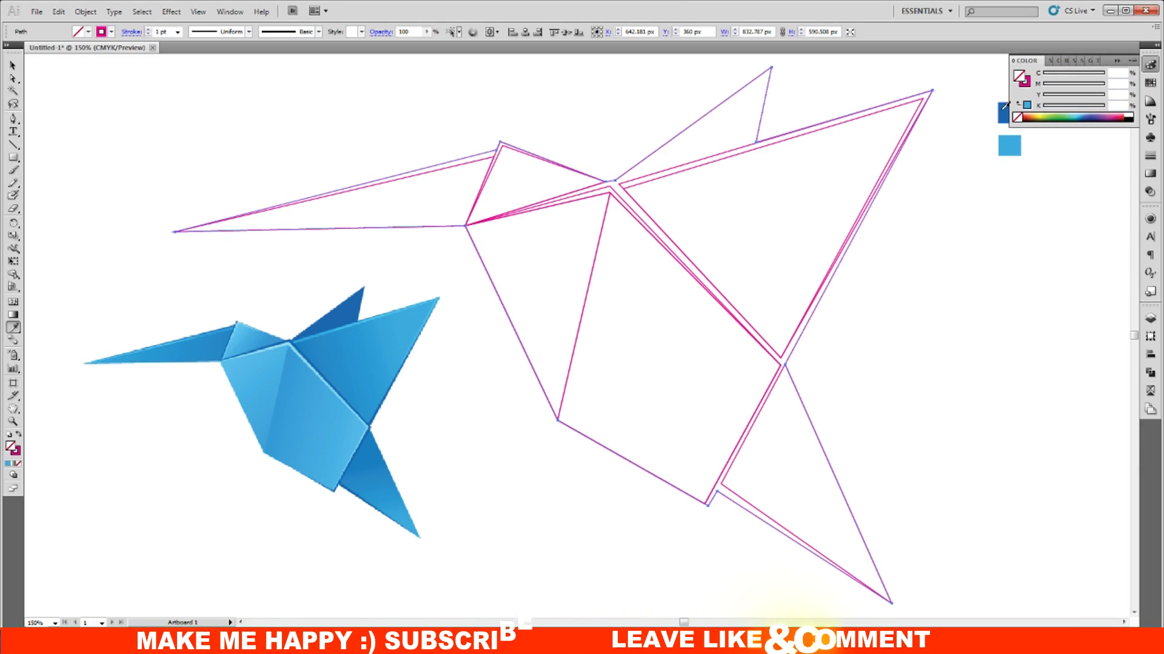
Fill the base path with the dark blue swatch and send it to the back.
left_click(1004, 109)
left_click(13, 65)
right_click(724, 210)
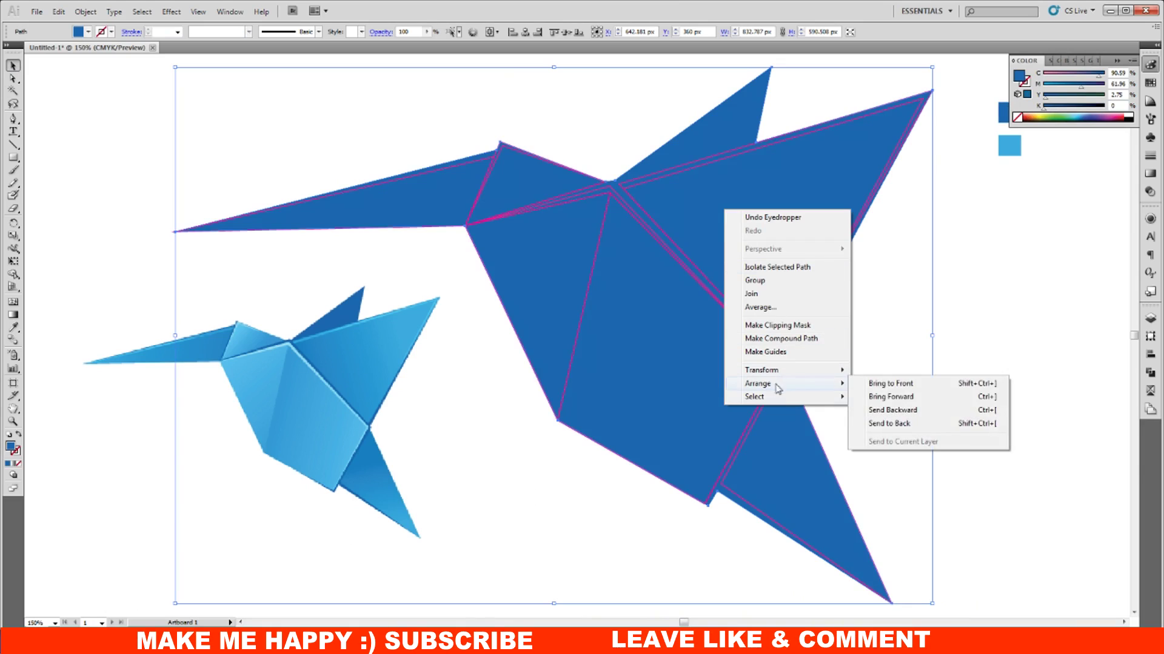
left_click(880, 424)
left_click(988, 303)
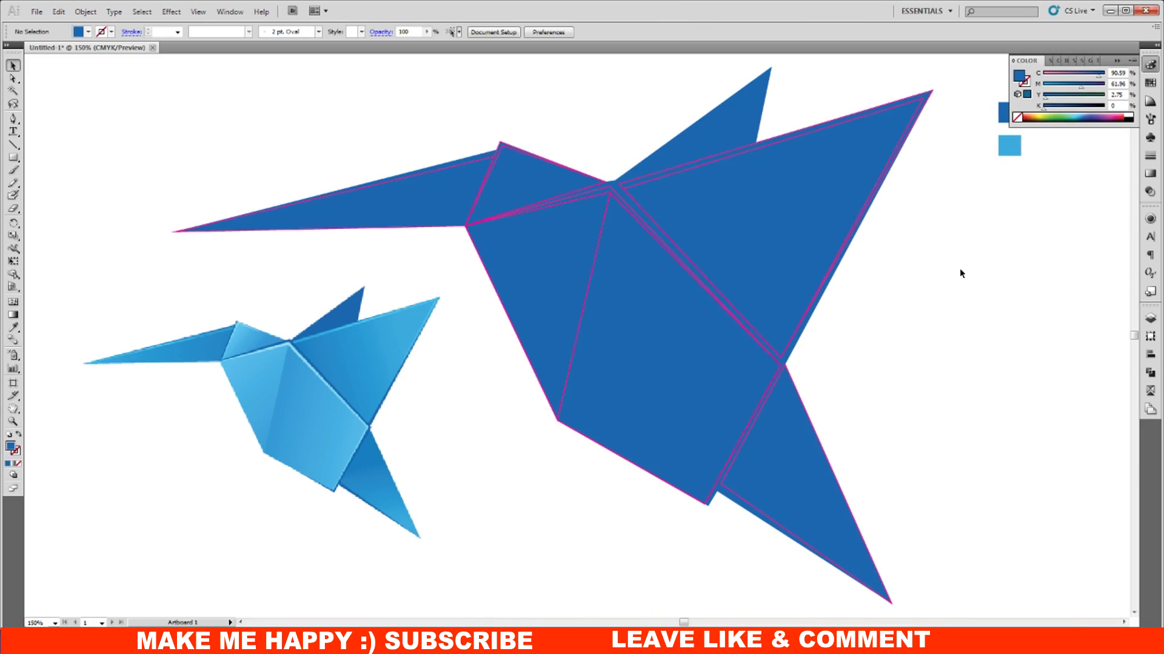
Fill the upper right wing facet with the light blue swatch colour.
left_click(690, 167)
left_click(13, 327)
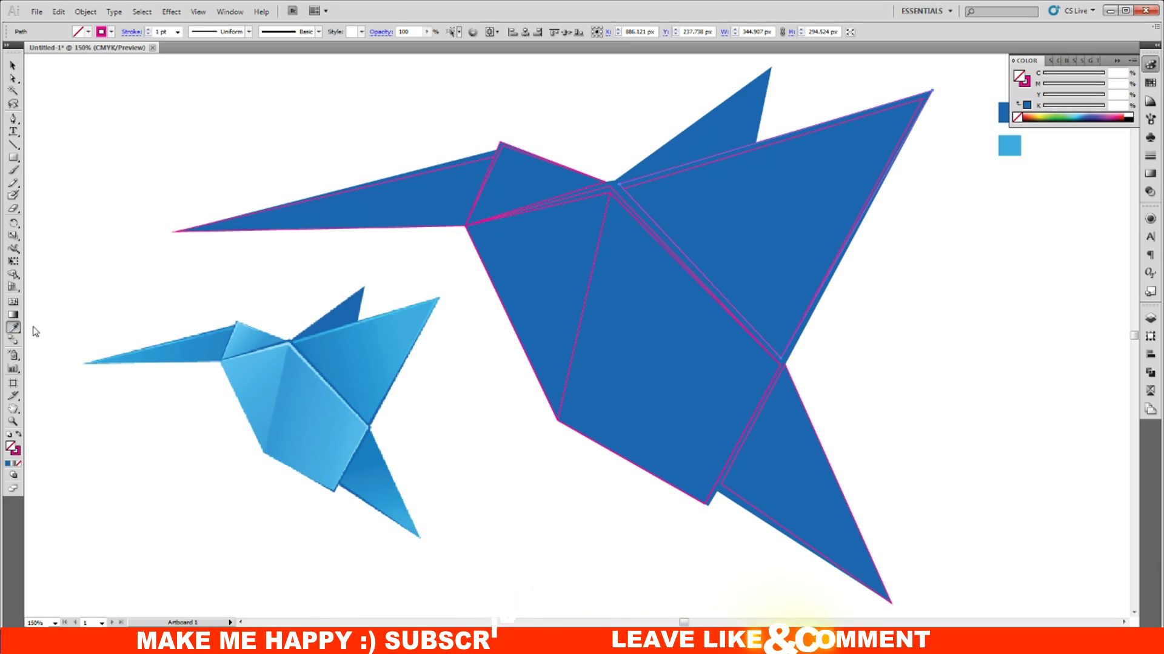
left_click(1009, 145)
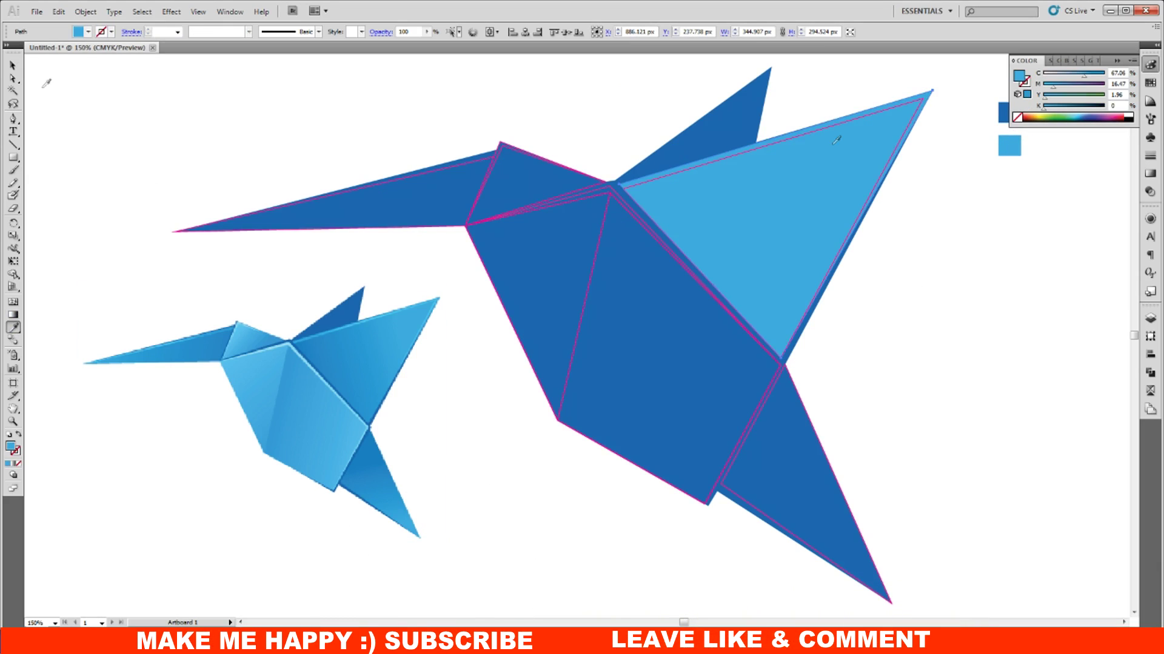
left_click(13, 65)
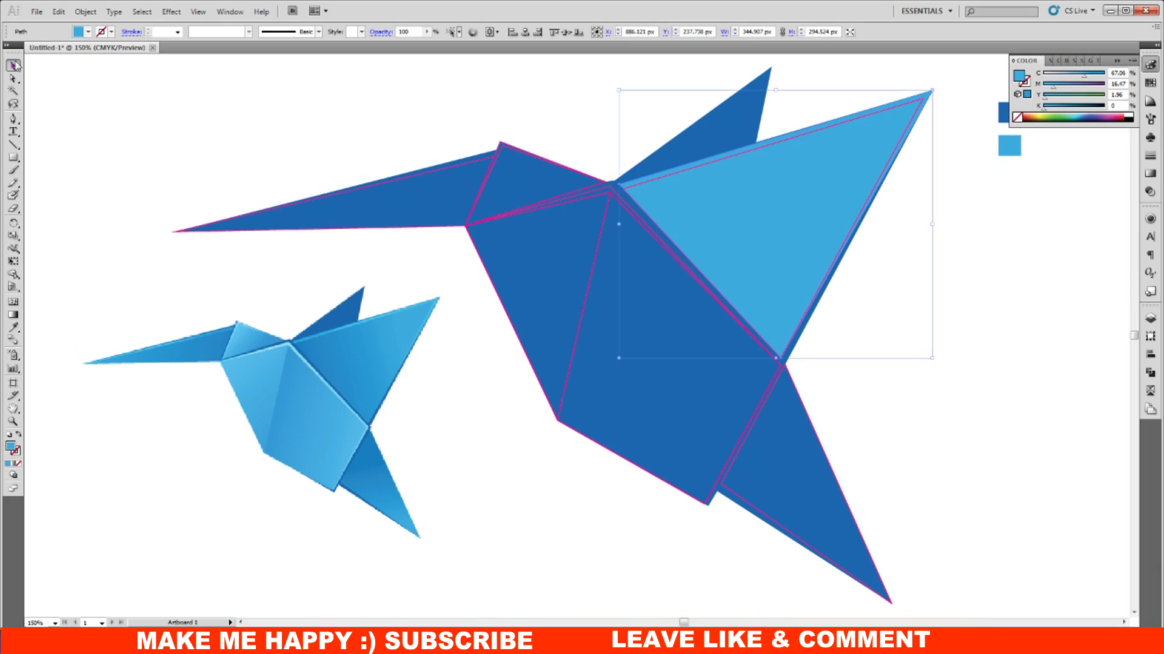
Give the large wing a linear gradient fill with its direction reversed.
left_click(1149, 174)
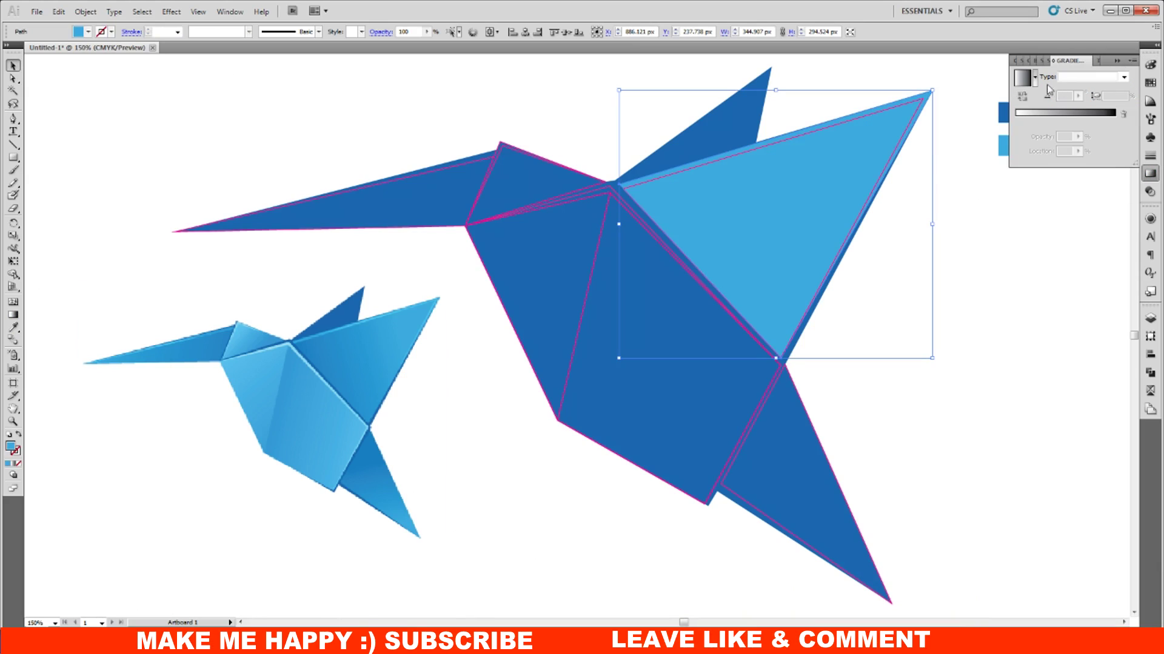
left_click(1022, 79)
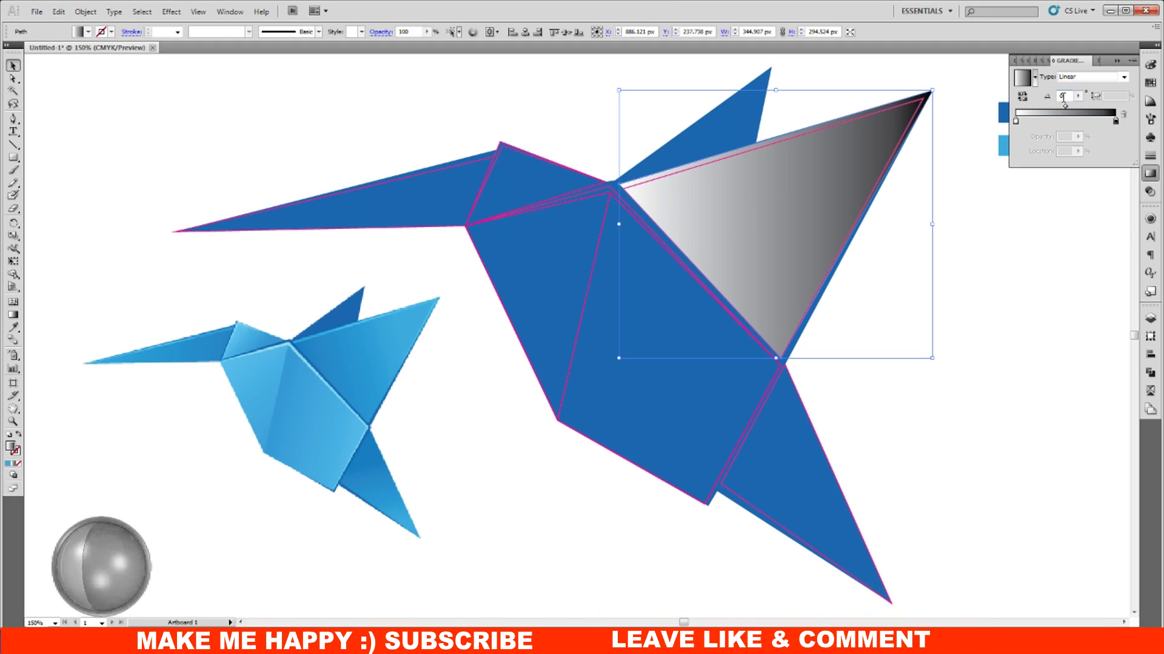
left_click(1023, 97)
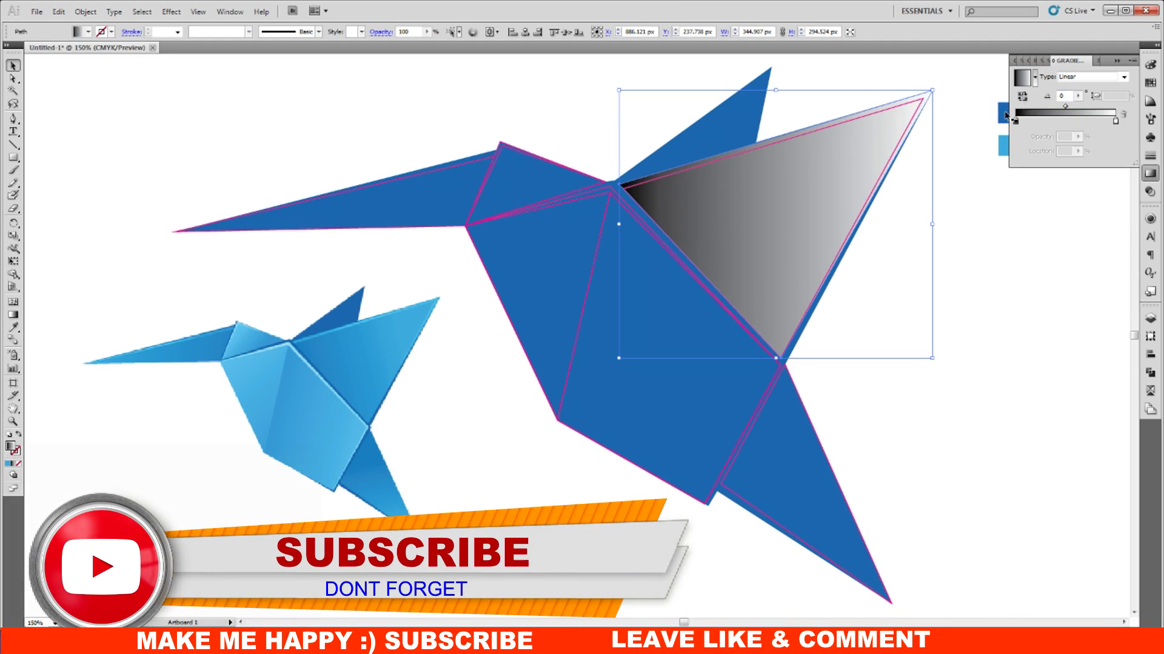
Shift the dark blue swatch square slightly left, undoing an accidental gradient on it.
left_click(1004, 114)
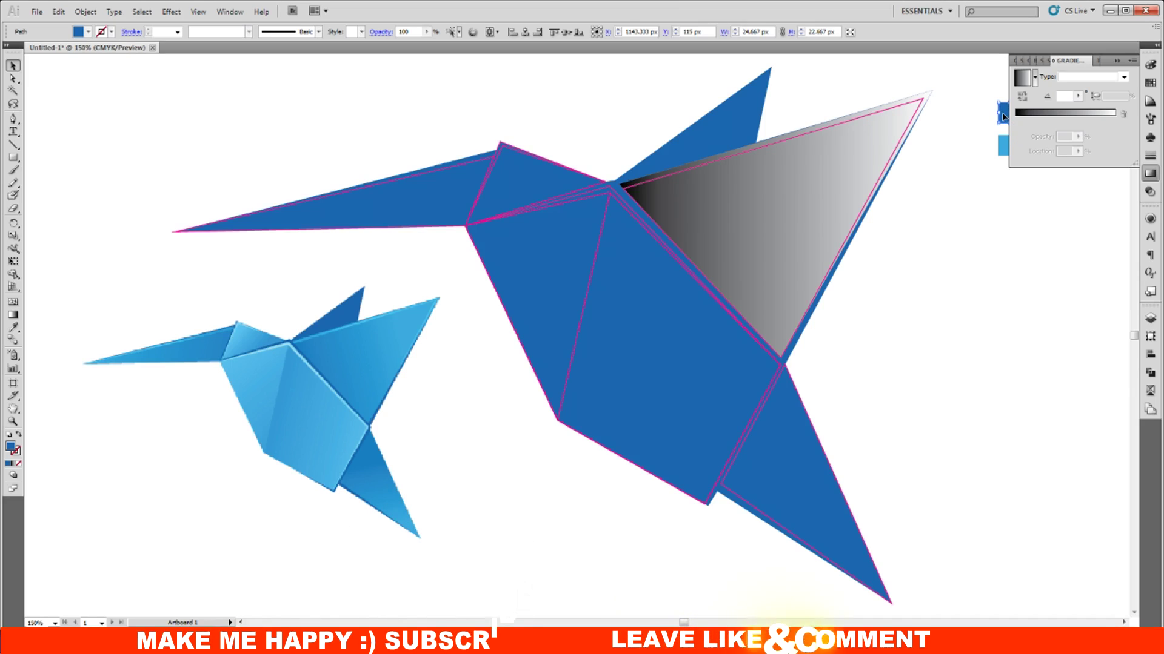
left_click_drag(1008, 119, 977, 117)
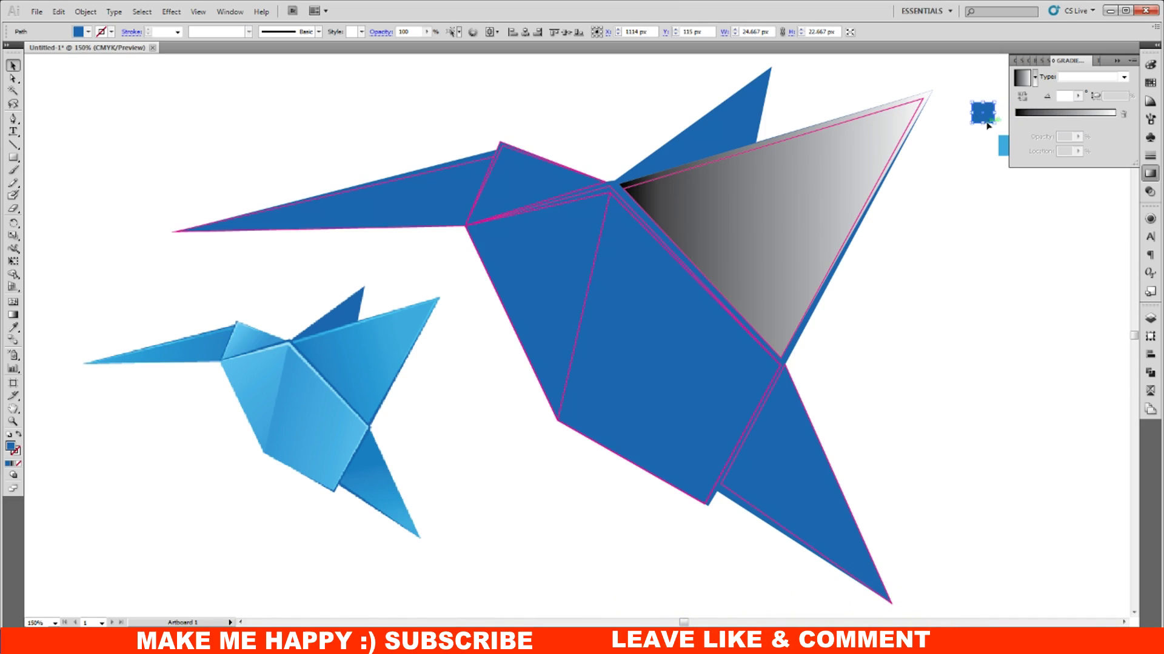
left_click(1149, 66)
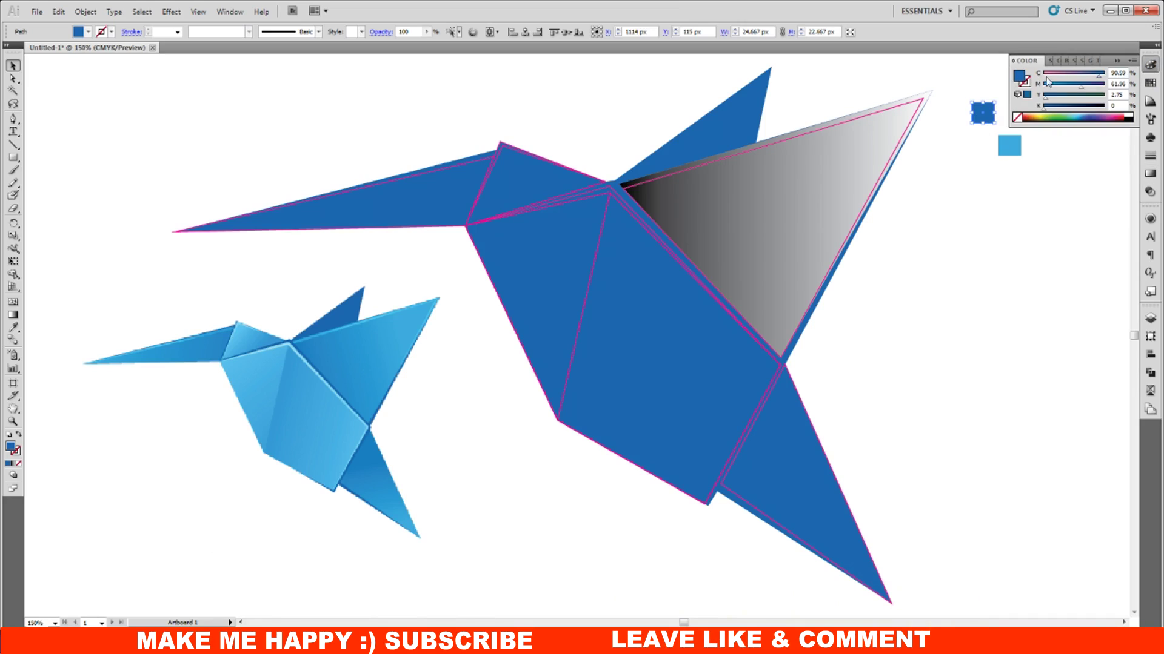
left_click(1147, 176)
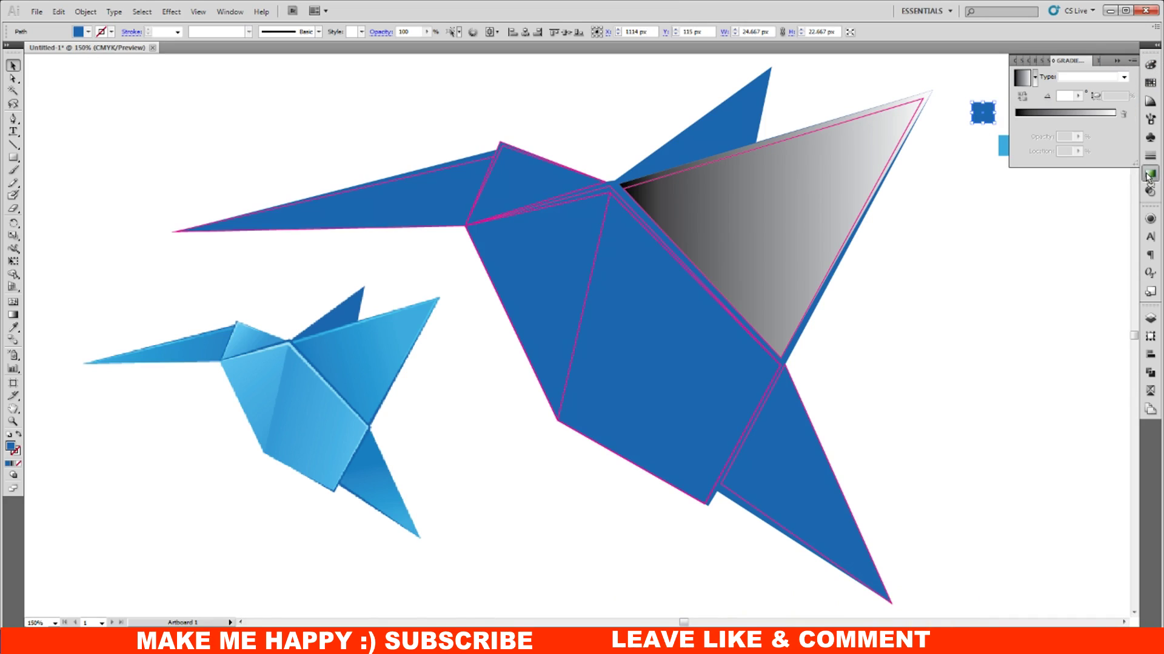
left_click(1018, 115)
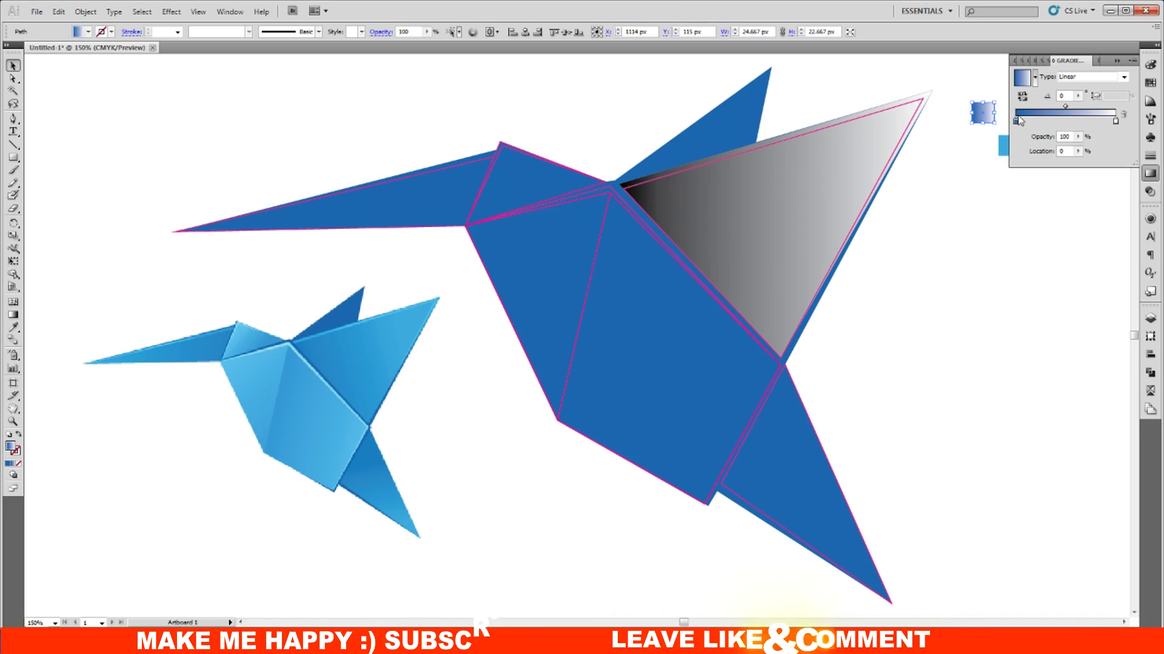
key("ctrl+z")
Set both wing gradient stops to blue, moving the right stop slightly inward.
left_click(782, 216)
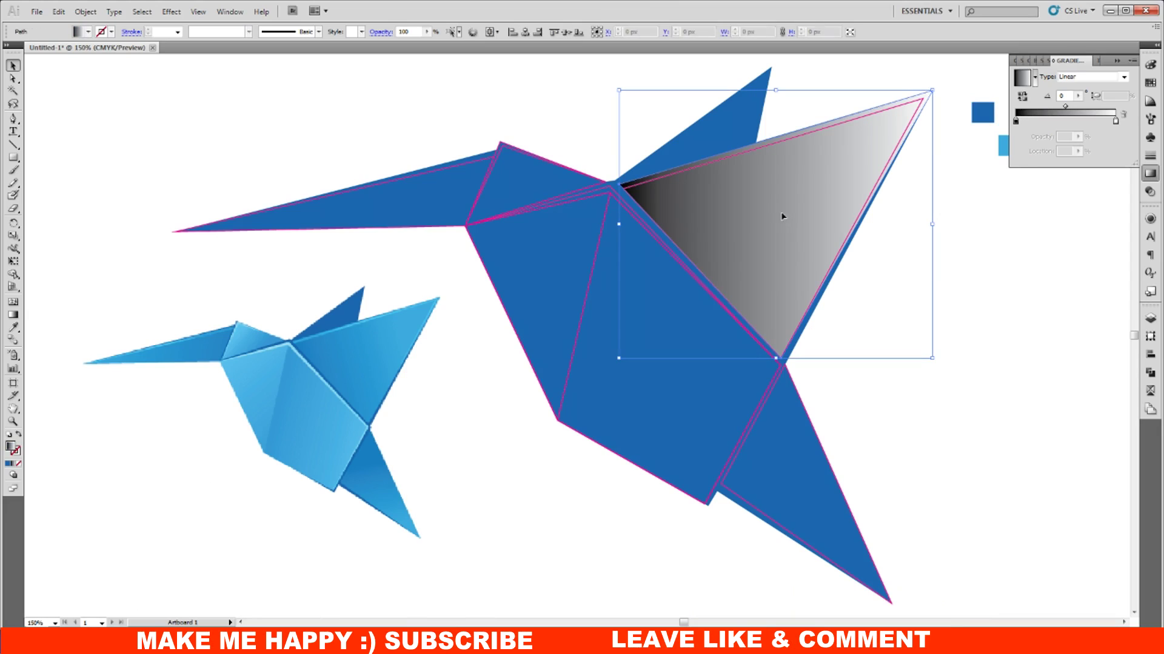
left_click(1152, 65)
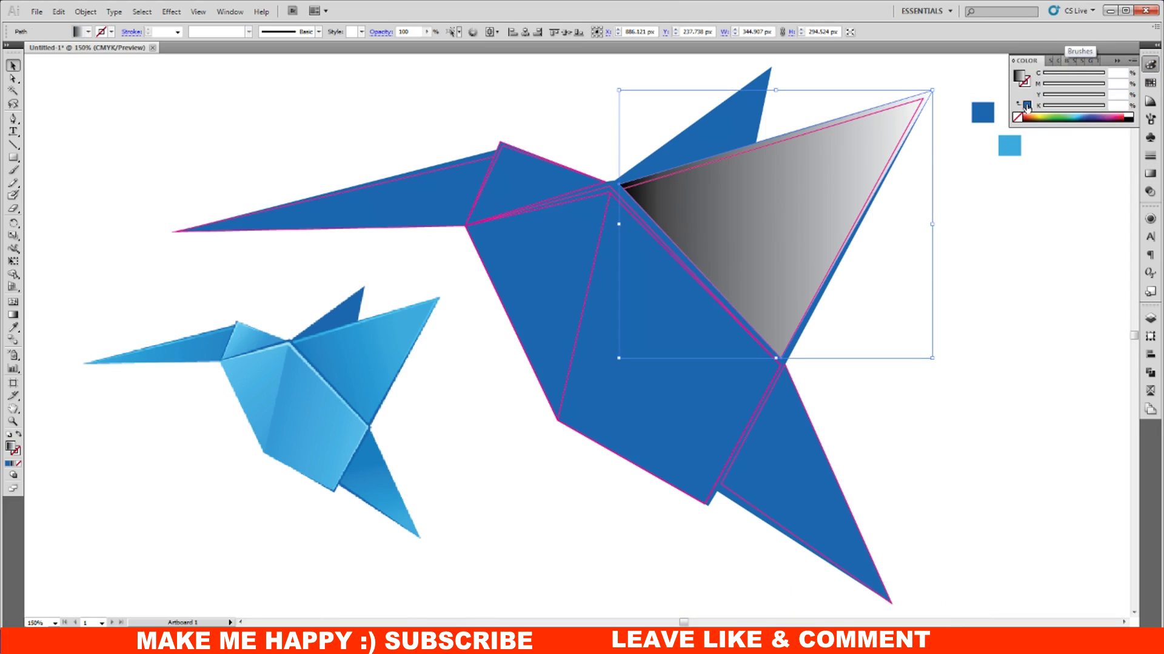
left_click_drag(1026, 106, 1035, 141)
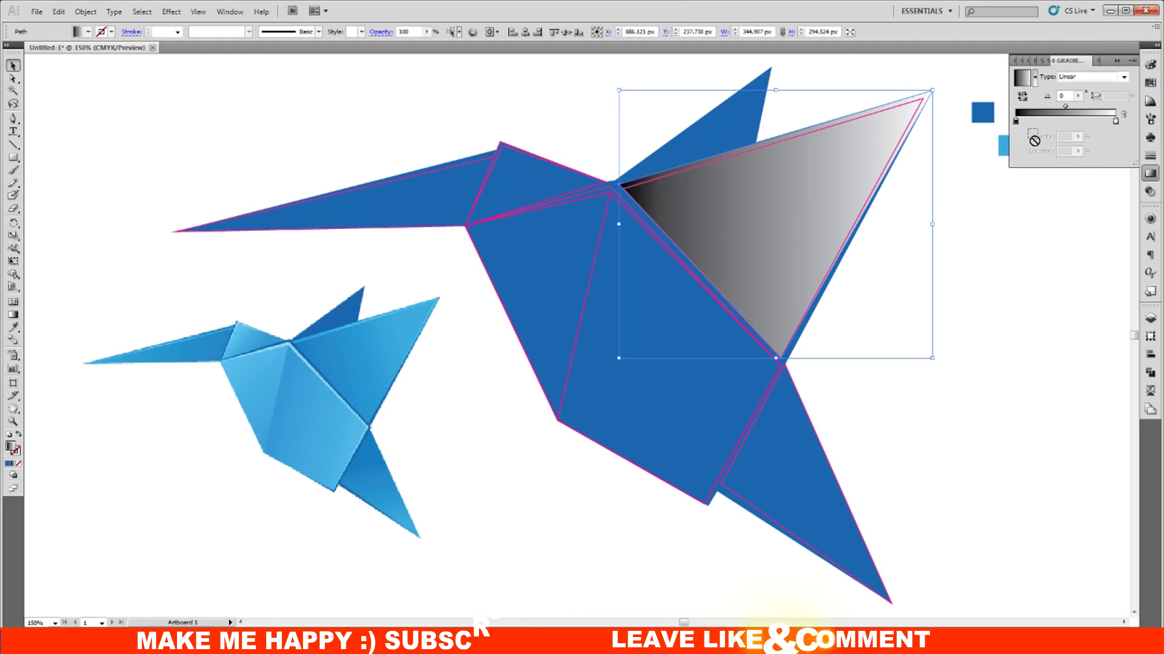
left_click_drag(1034, 140, 1016, 121)
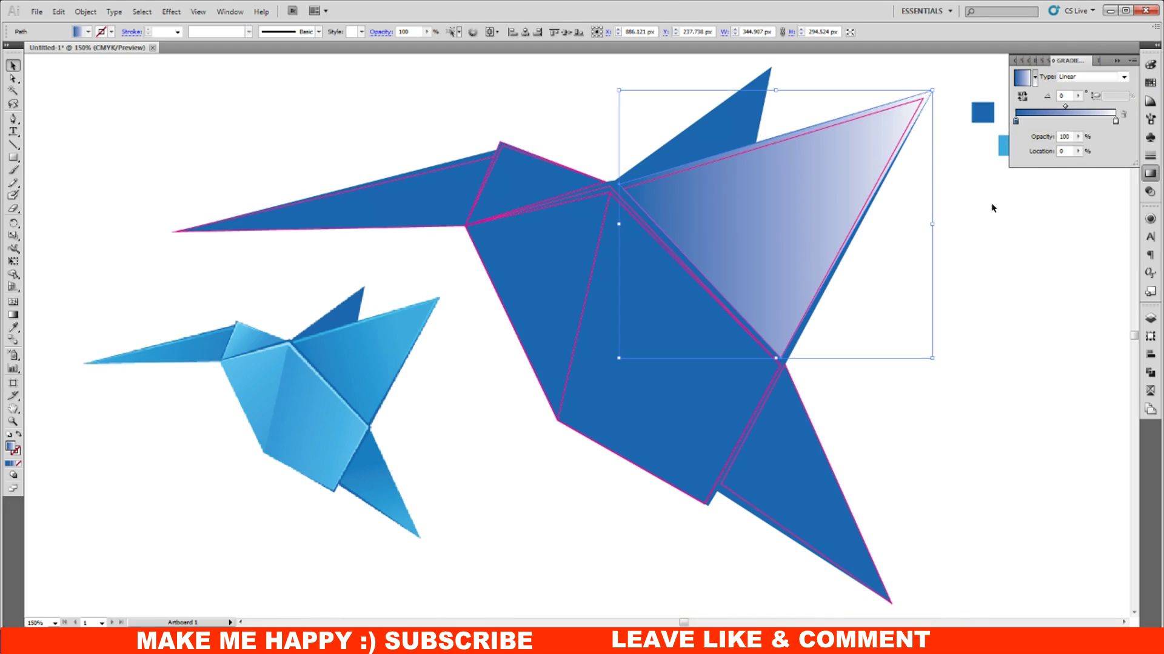
left_click(1003, 146)
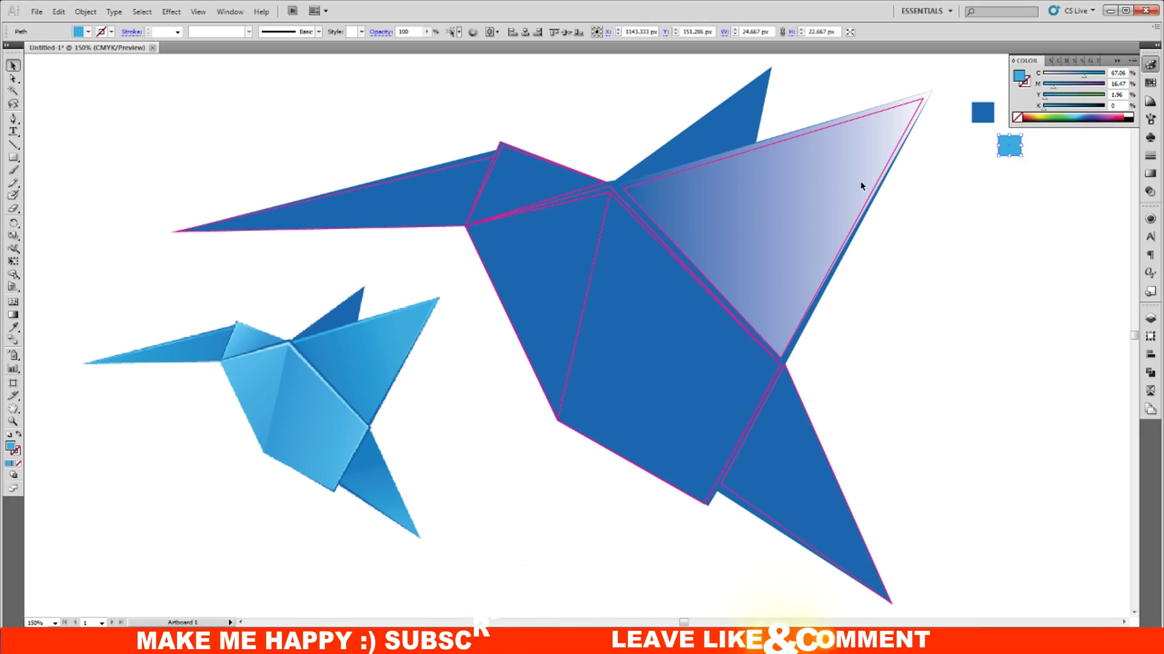
left_click(842, 181)
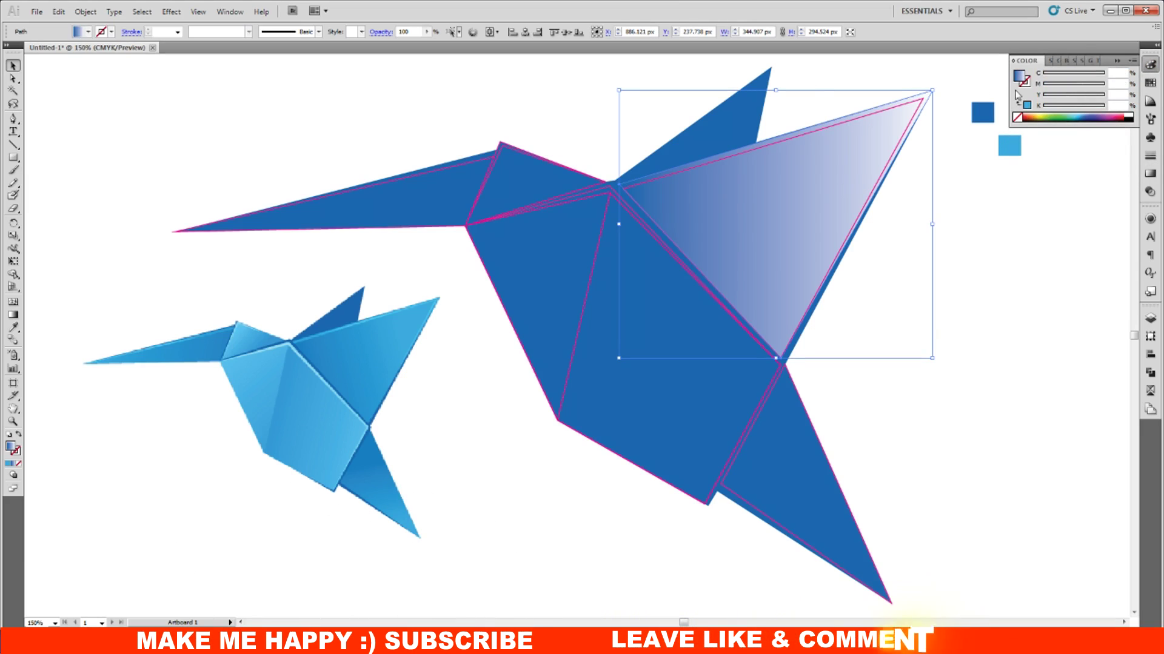
left_click(1150, 174)
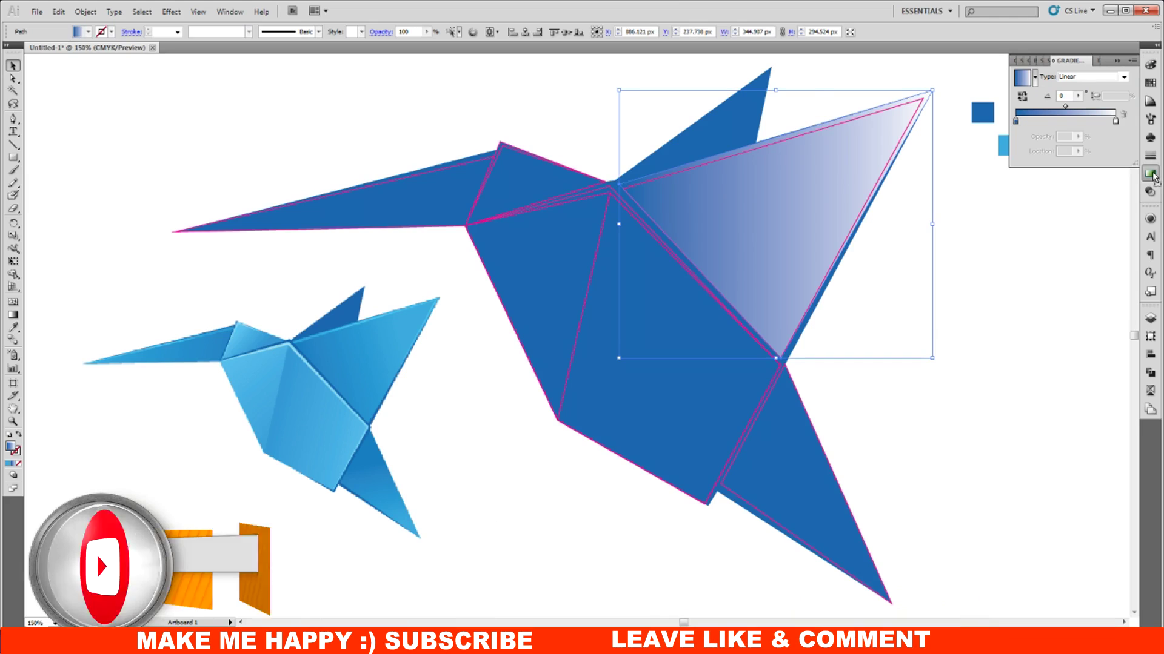
left_click(1116, 121)
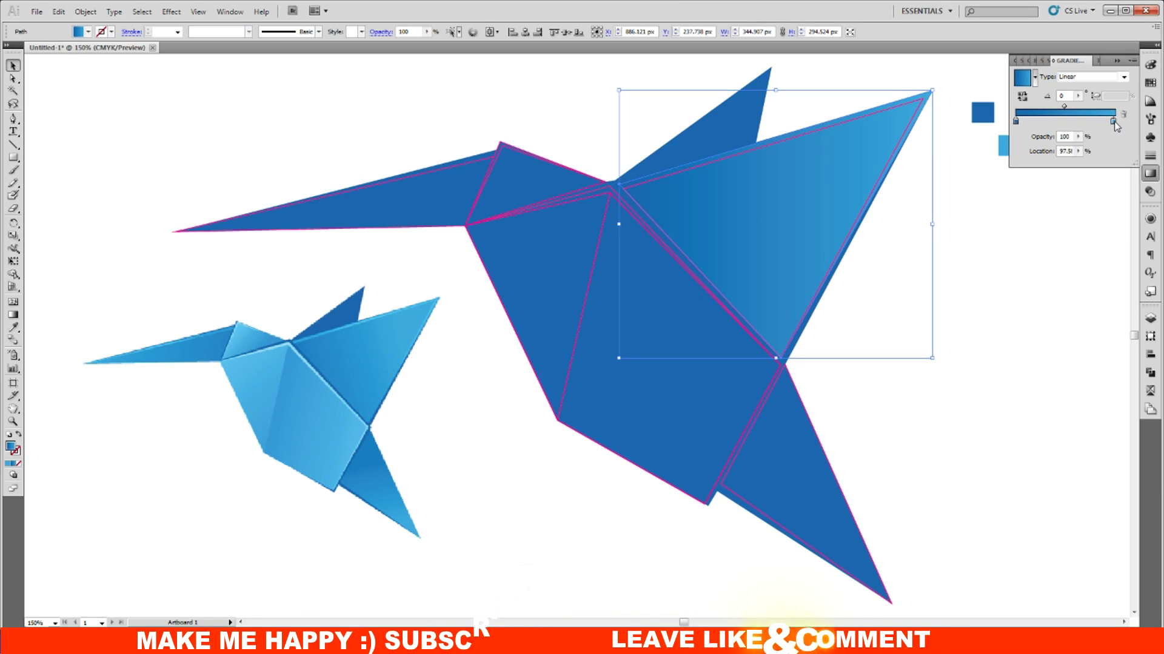
left_click_drag(1116, 121, 1092, 126)
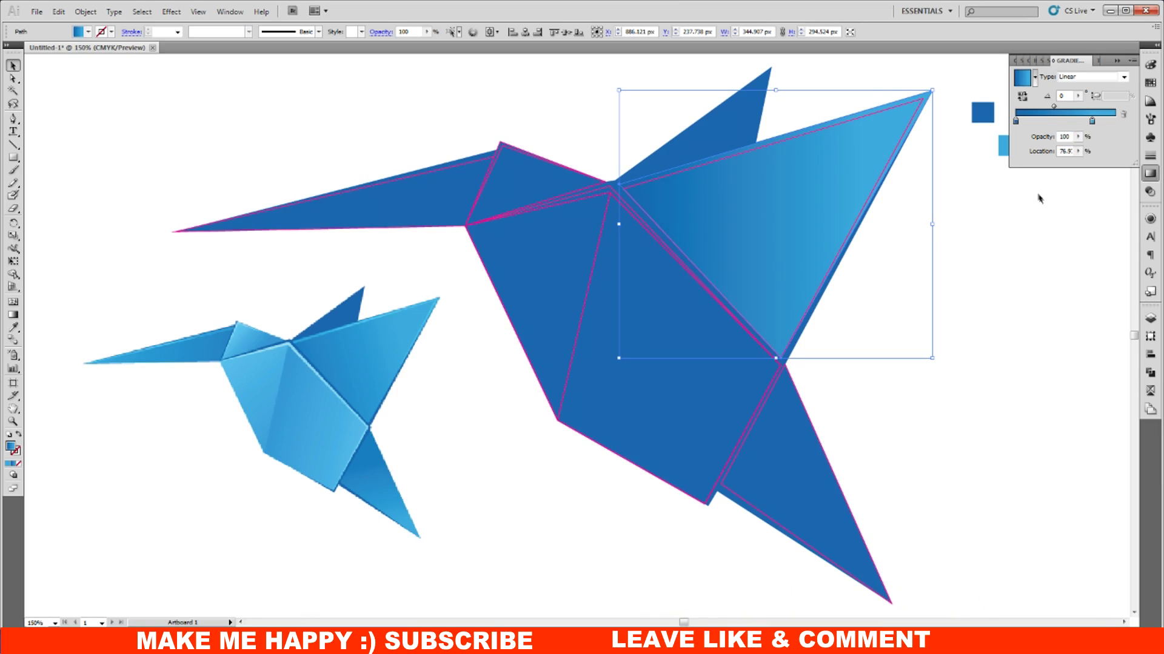
Darken the gradient's left stop by raising cyan to 100 and increasing magenta.
left_click(1054, 107)
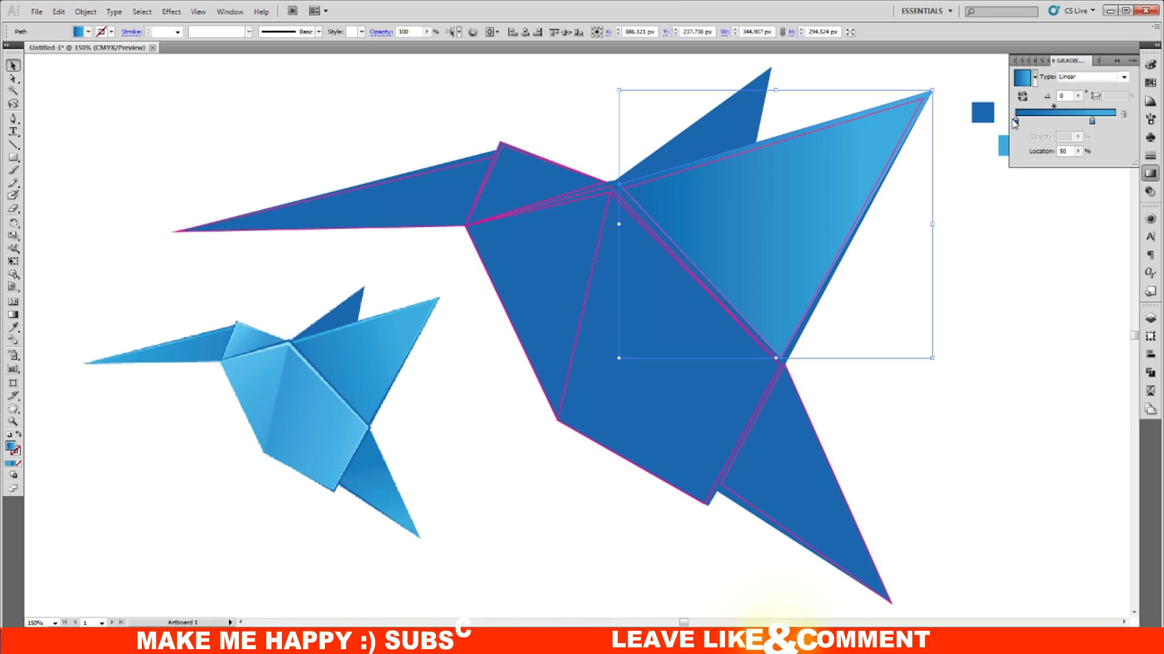
left_click(1017, 122)
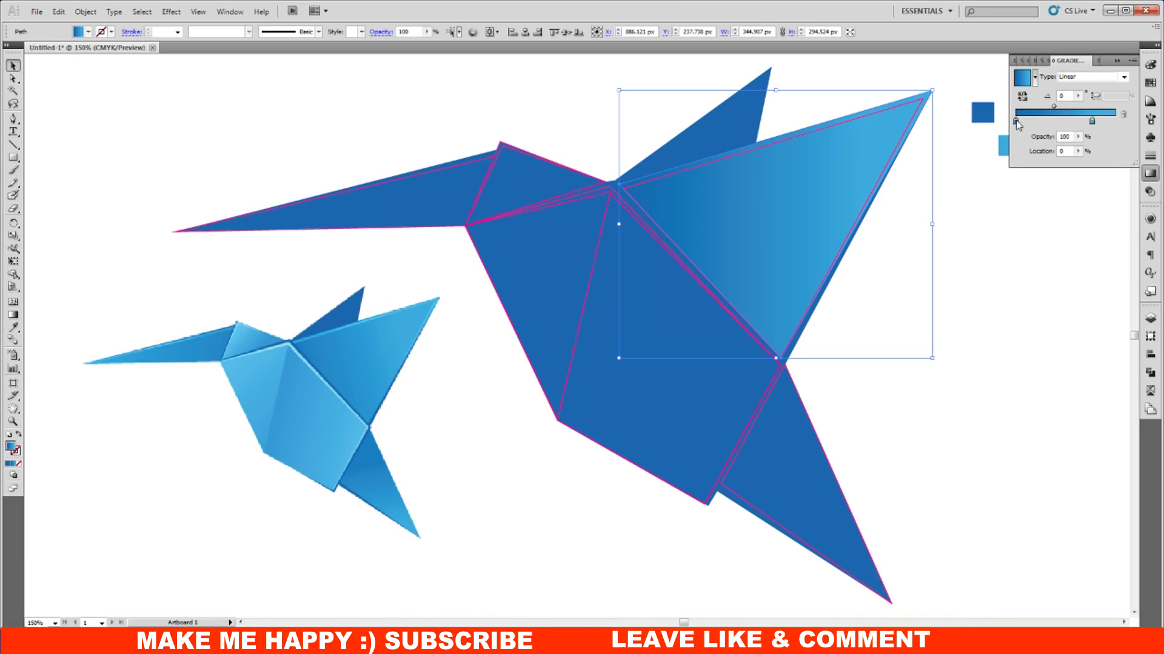
double_click(1017, 121)
left_click_drag(1113, 153, 1120, 155)
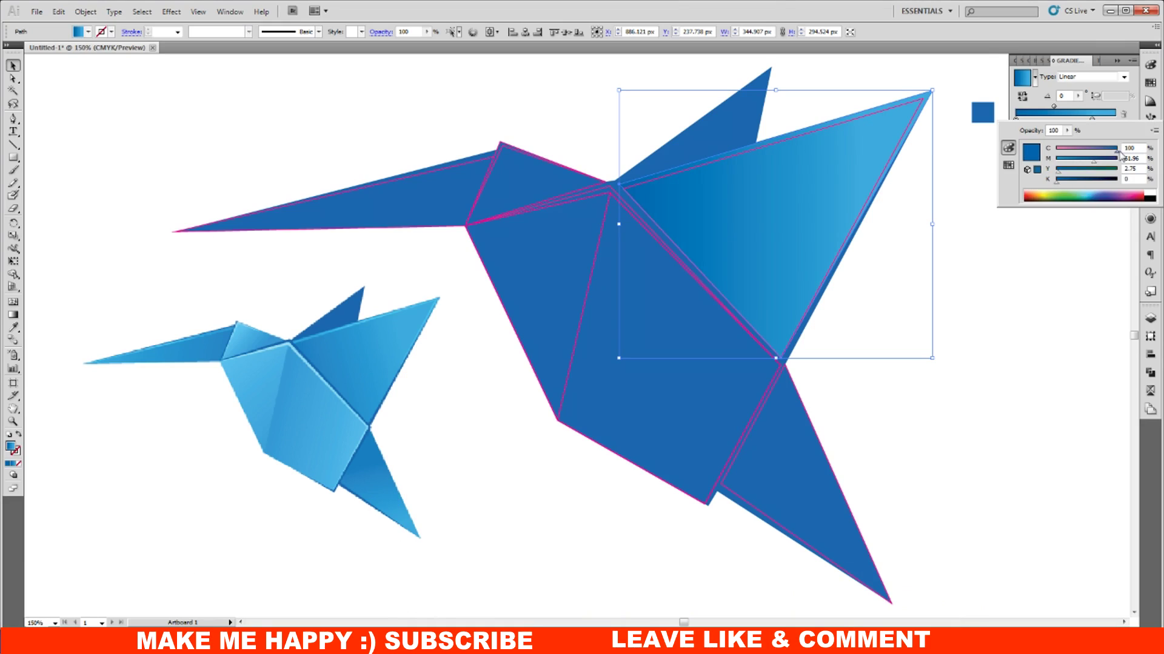
left_click_drag(1098, 164, 1101, 165)
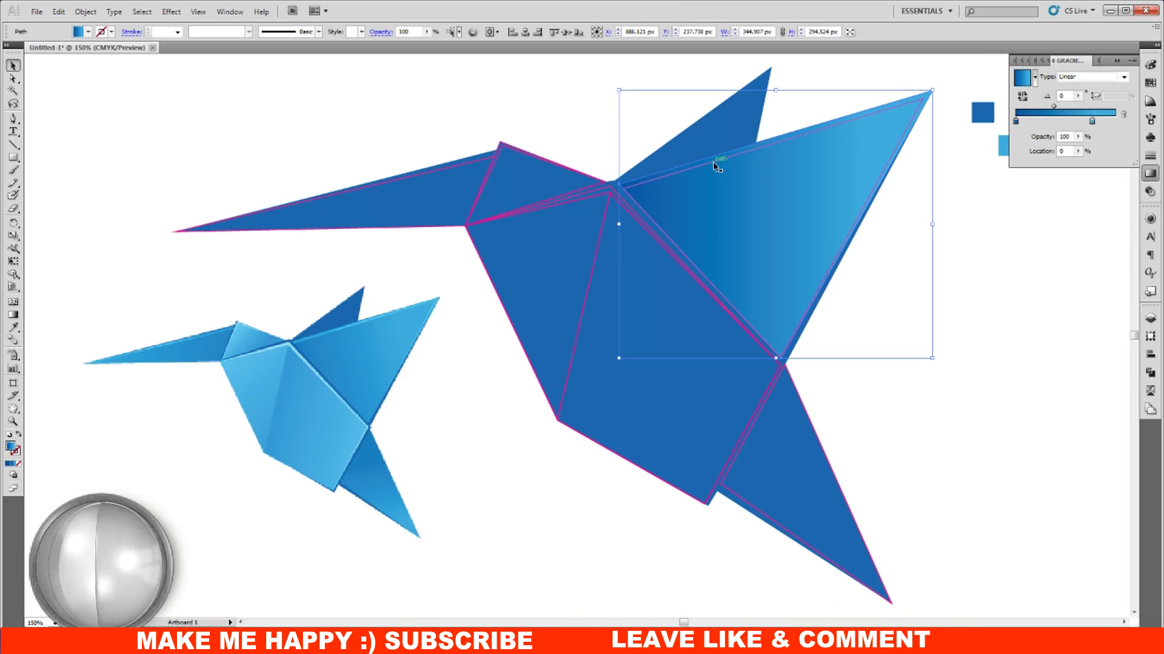
left_click(966, 205)
Eyedropper the triangle's gradient onto the wing's thin upper edge shape.
left_click(917, 112)
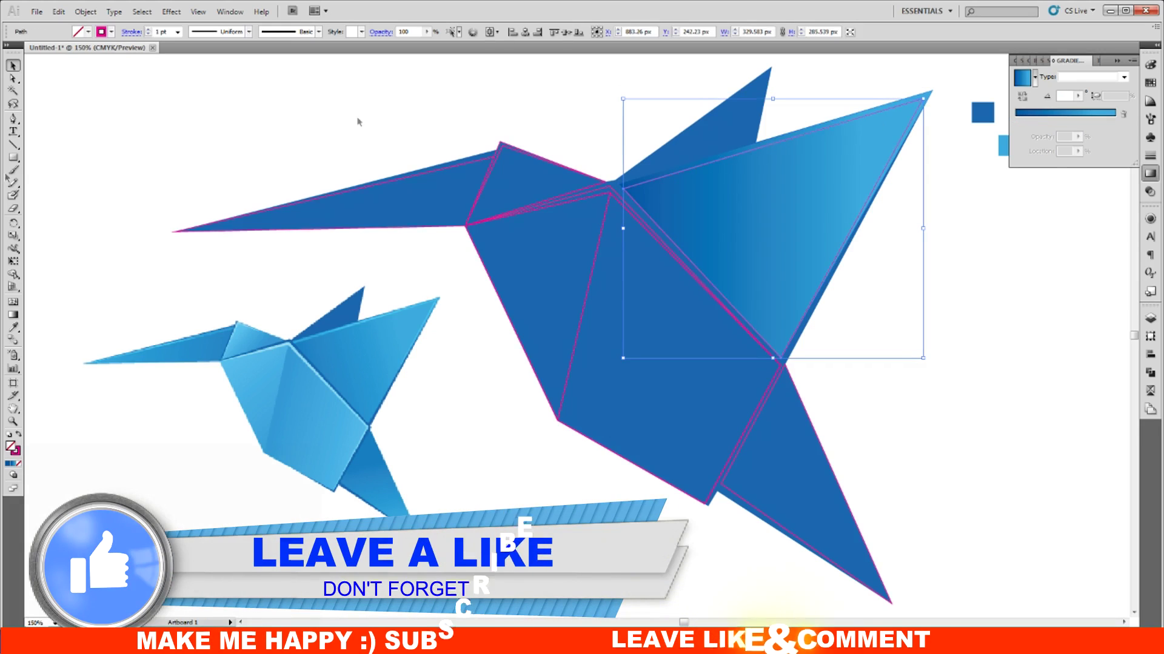
left_click(14, 327)
left_click(844, 161)
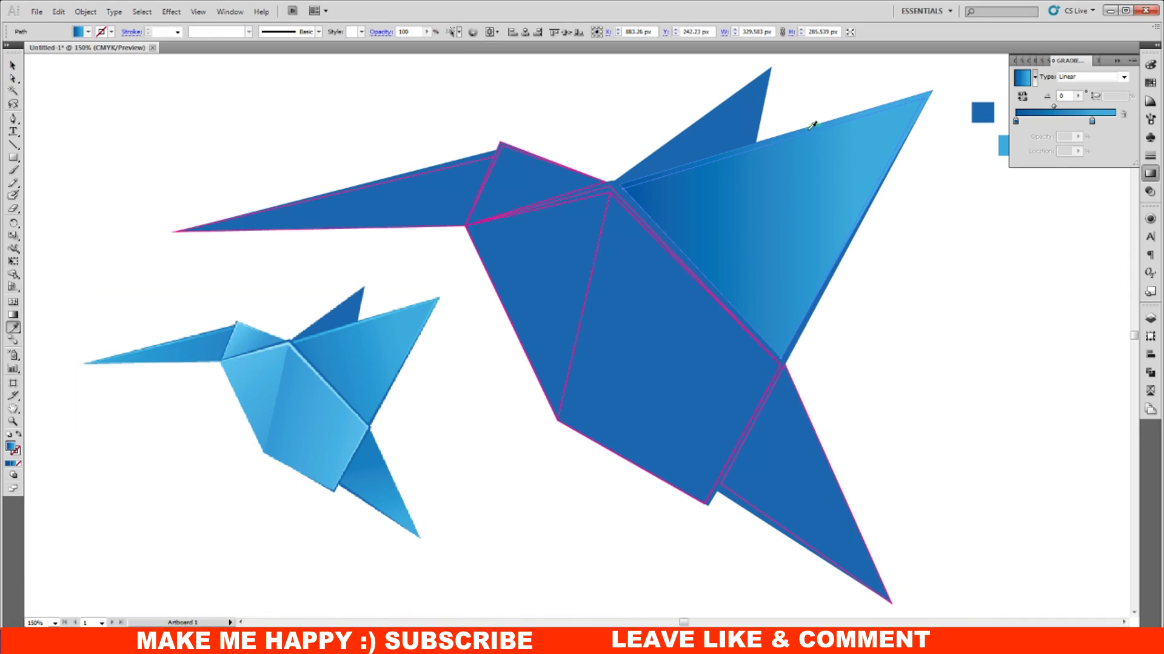
left_click(14, 65)
left_click(872, 133)
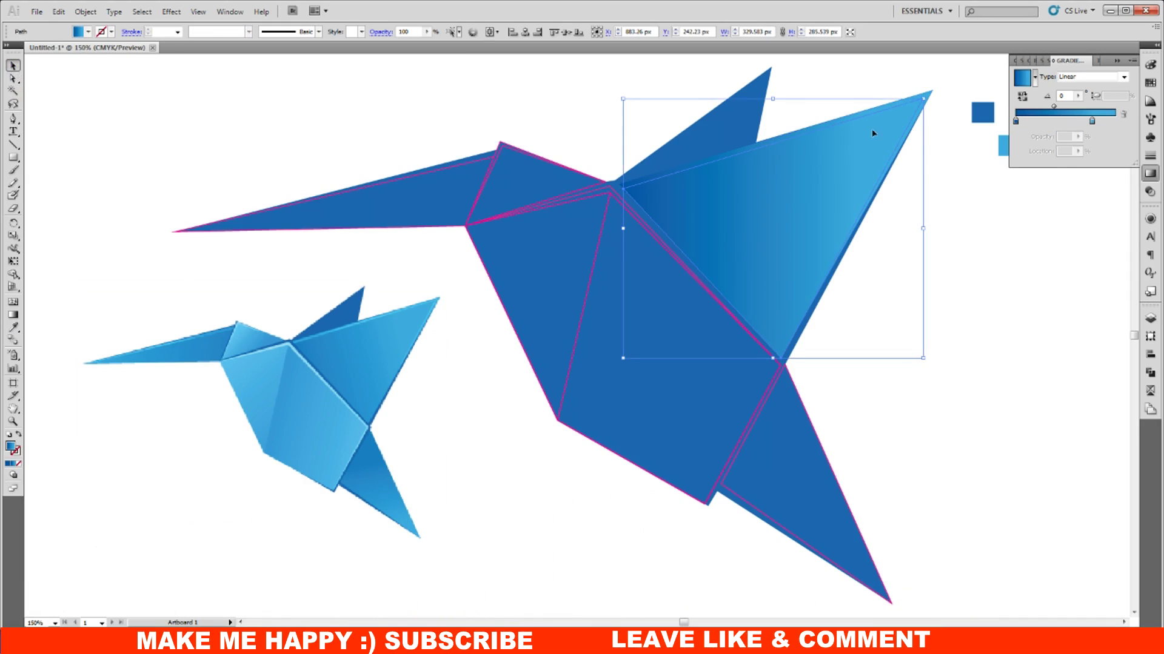
left_click(844, 121)
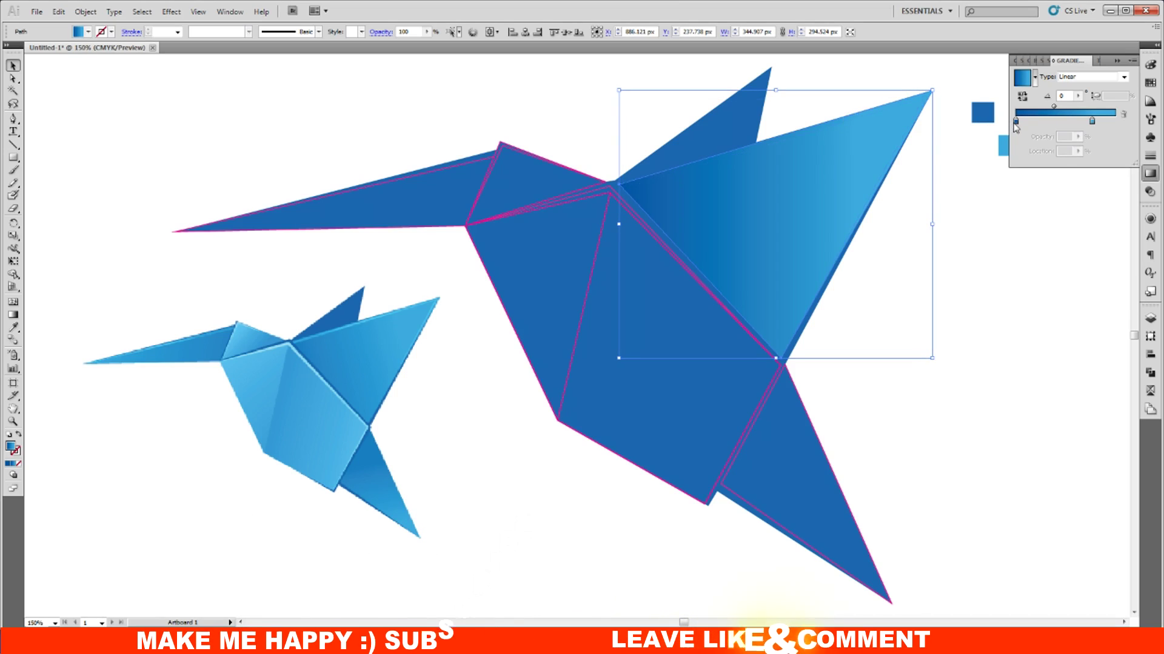
Shift the gradient midpoint left to 13% and the right stop to the far end.
left_click_drag(1054, 107, 1024, 107)
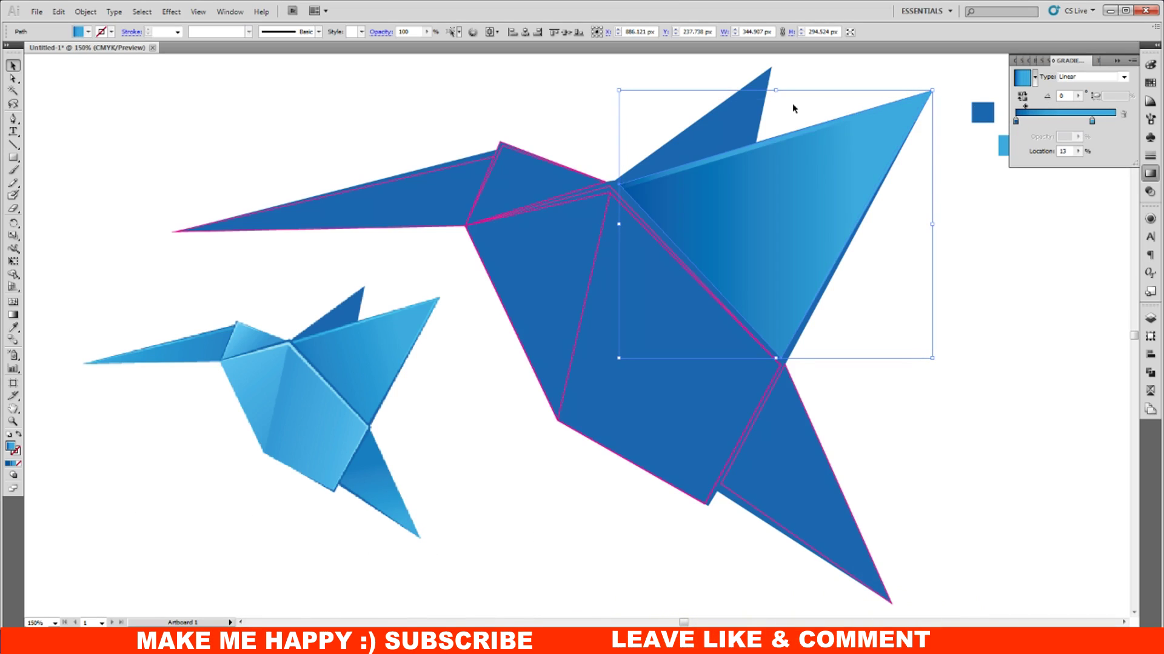
left_click(837, 144)
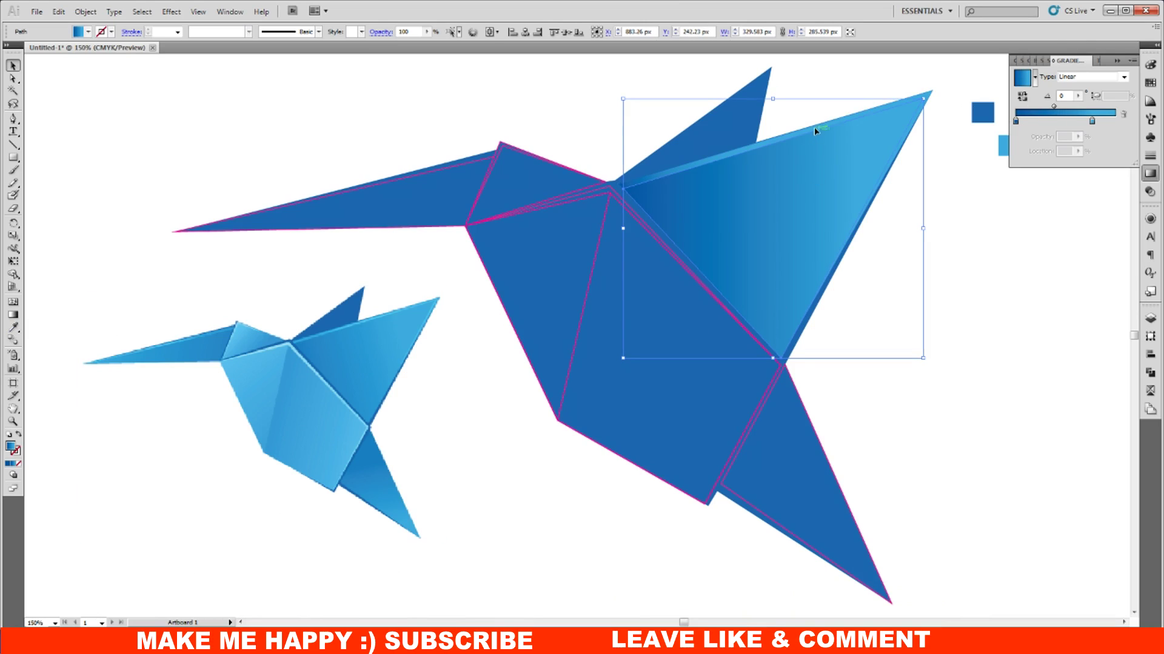
left_click(685, 85)
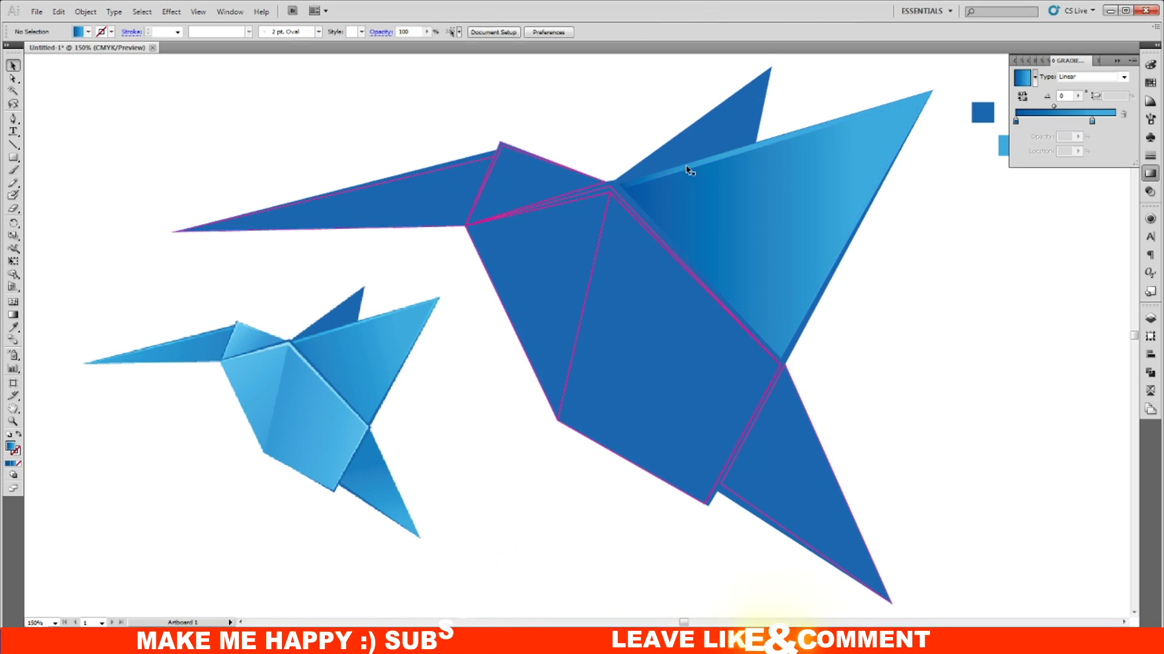
left_click(777, 170)
left_click_drag(1092, 121, 1108, 123)
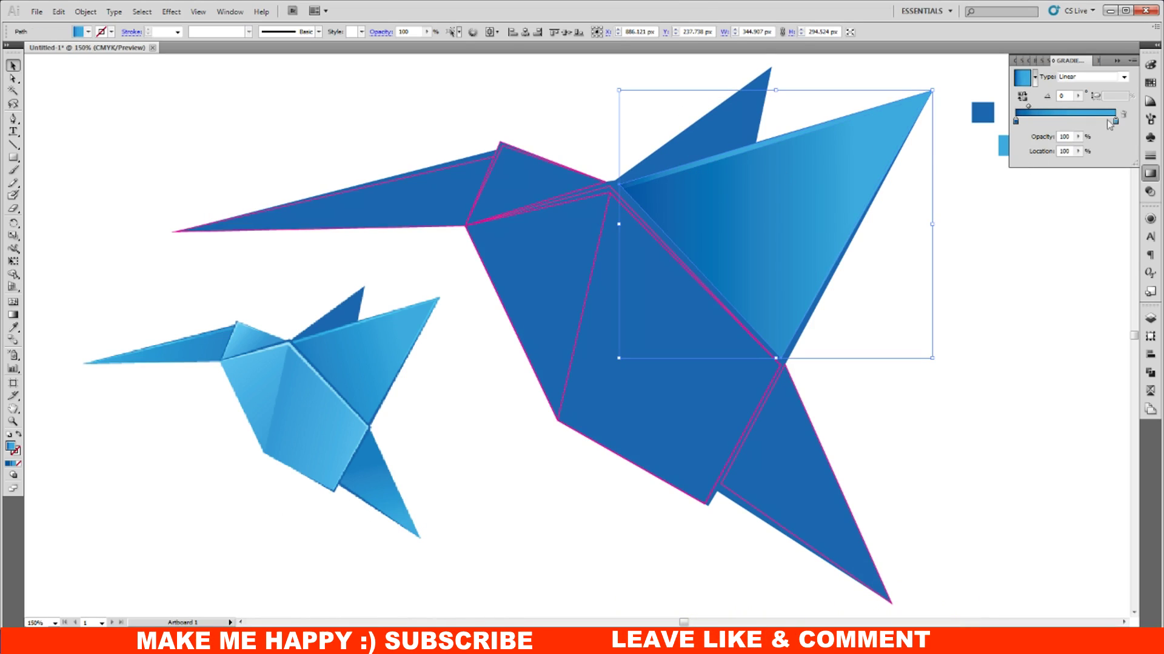
Lighten the gradient's left stop by lowering its magenta.
double_click(1016, 121)
left_click_drag(1102, 163, 1074, 164)
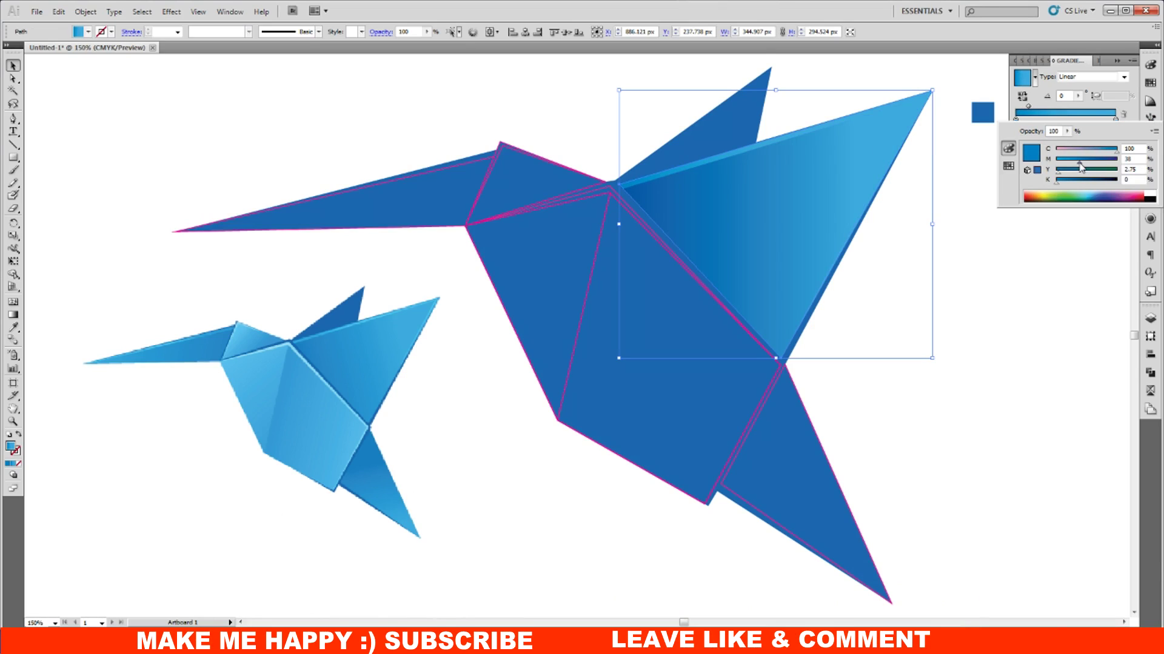
left_click(956, 255)
left_click(929, 280)
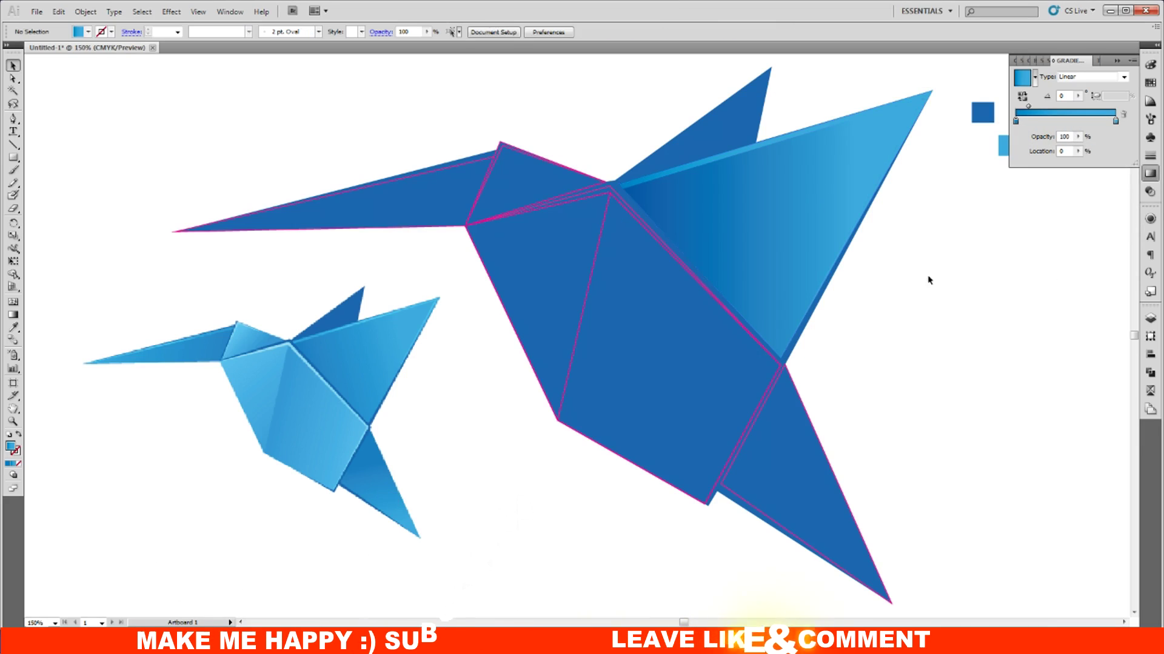
left_click(822, 187)
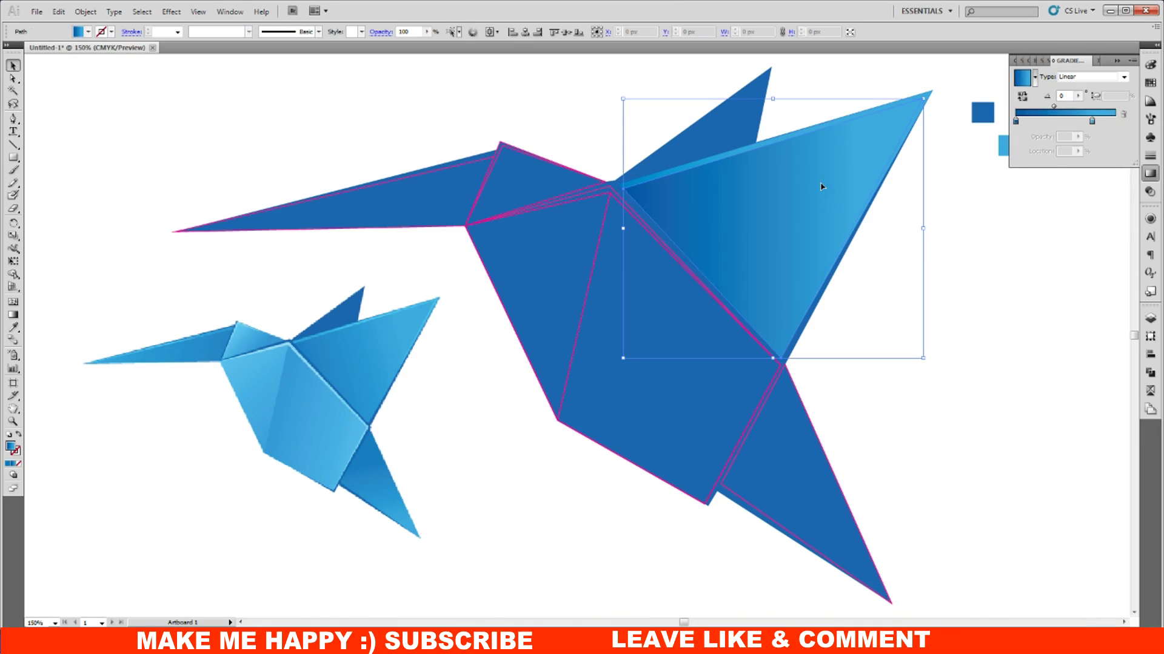
left_click(933, 103)
left_click(931, 99)
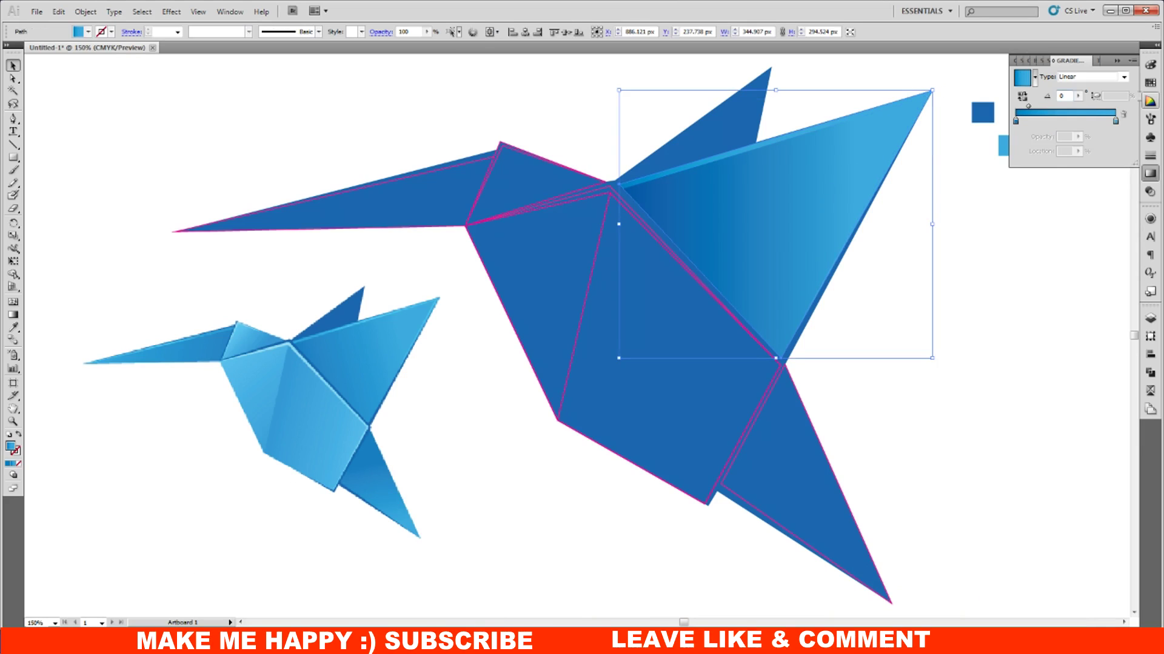
Tune the right stop's cyan, settling near 69 for a bright cyan highlight.
double_click(1115, 121)
mouse_move(1101, 158)
left_mouse_down()
mouse_move(1056, 156)
mouse_move(1077, 157)
left_mouse_up()
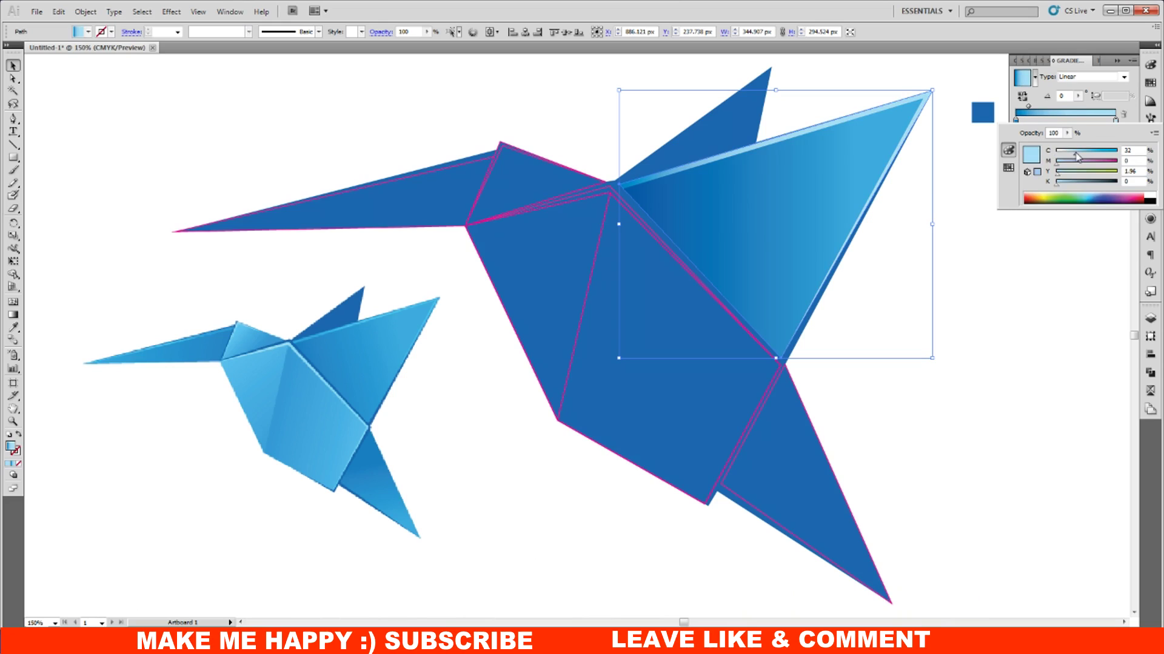
left_click_drag(1078, 156, 1081, 154)
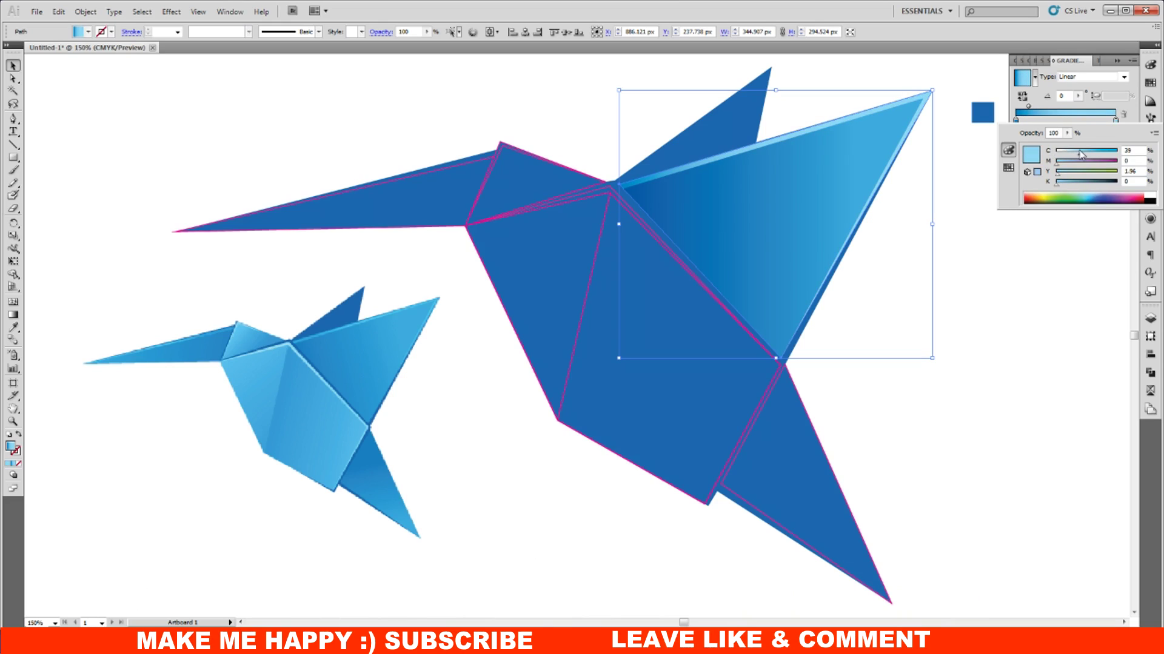
left_click_drag(1080, 154, 1095, 156)
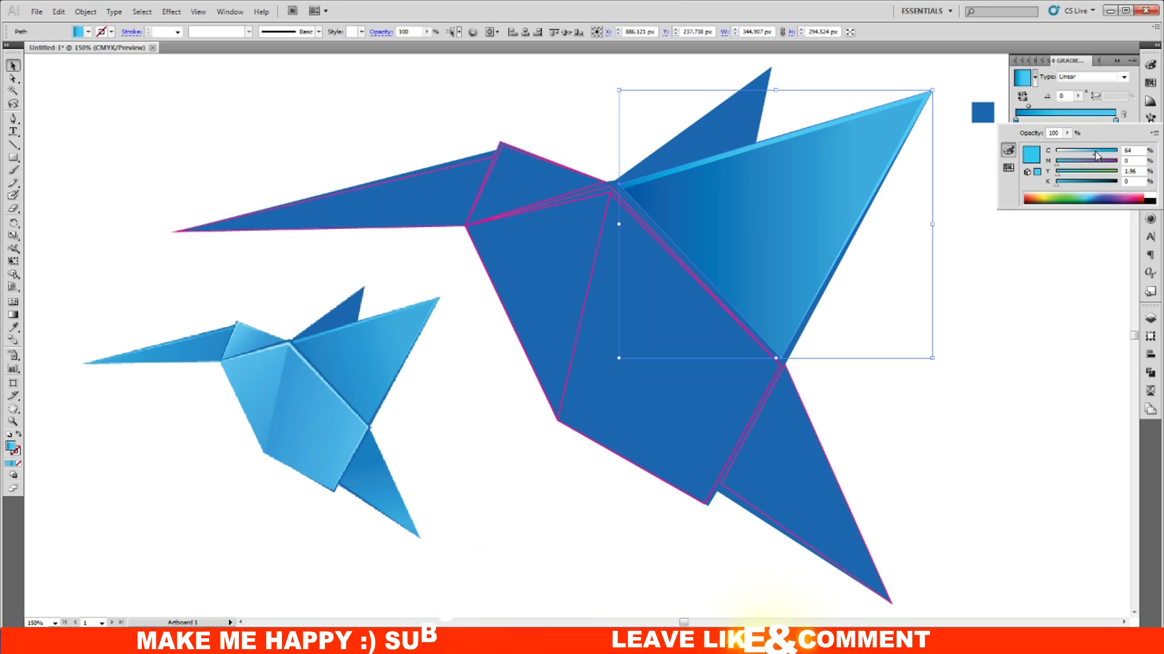
left_click_drag(1096, 156, 1093, 157)
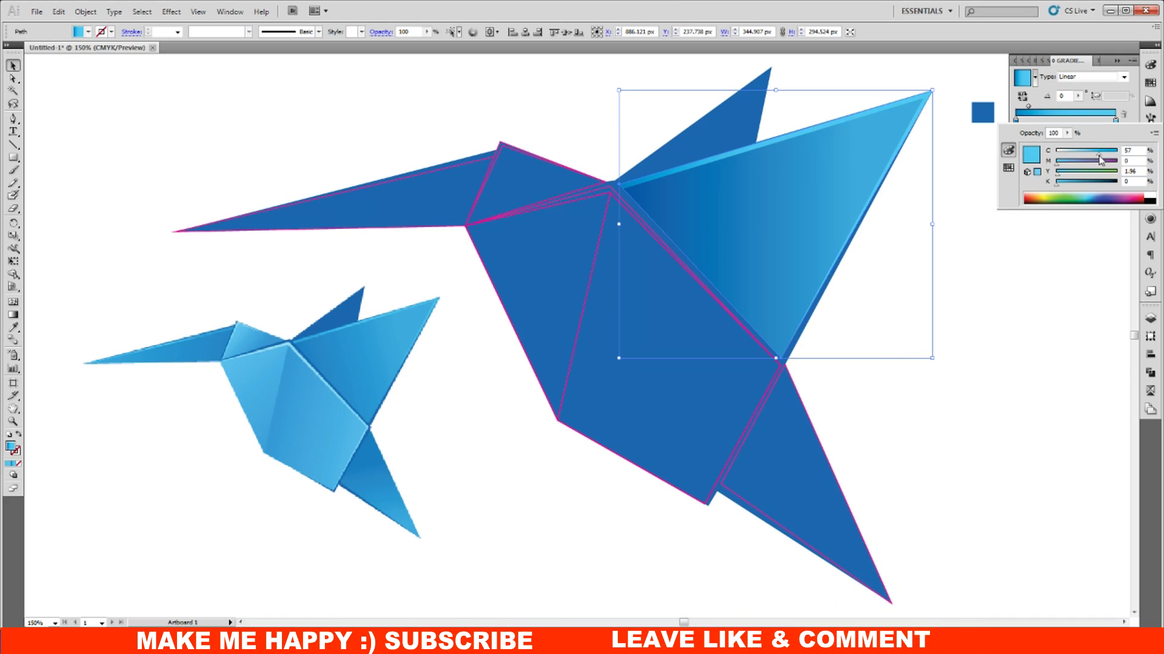
left_click(907, 117)
left_click(1041, 262)
left_click(870, 148)
left_click(966, 215)
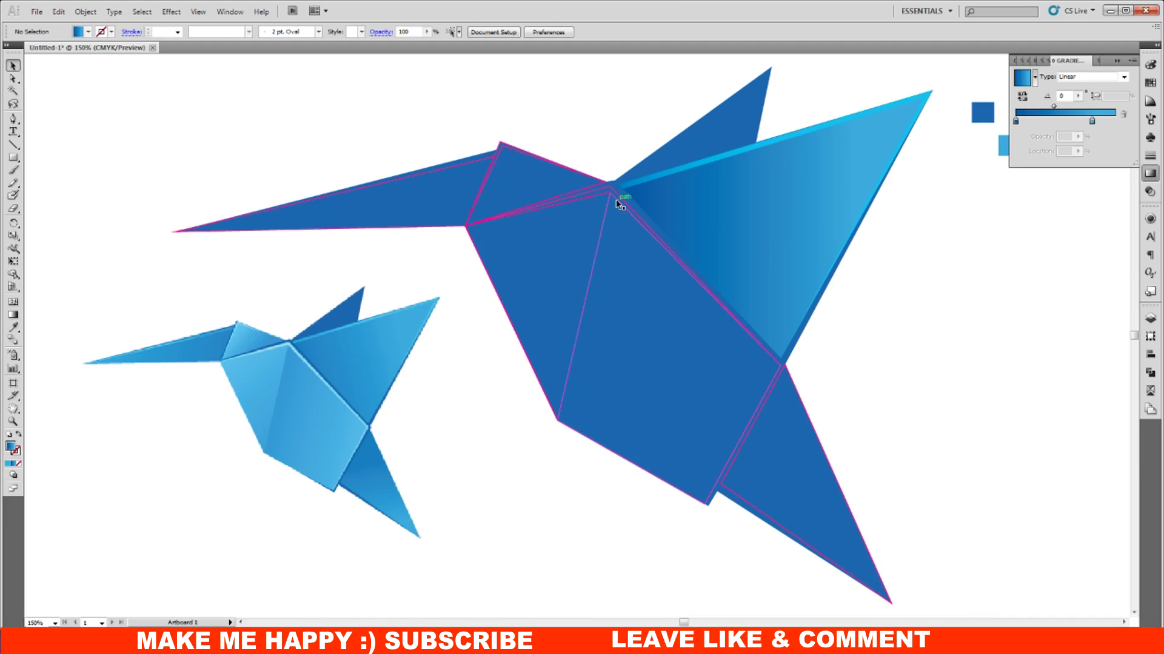
Give the bird's central body faces the cyan gradient sampled with the Eyedropper.
left_click(621, 273)
key("i")
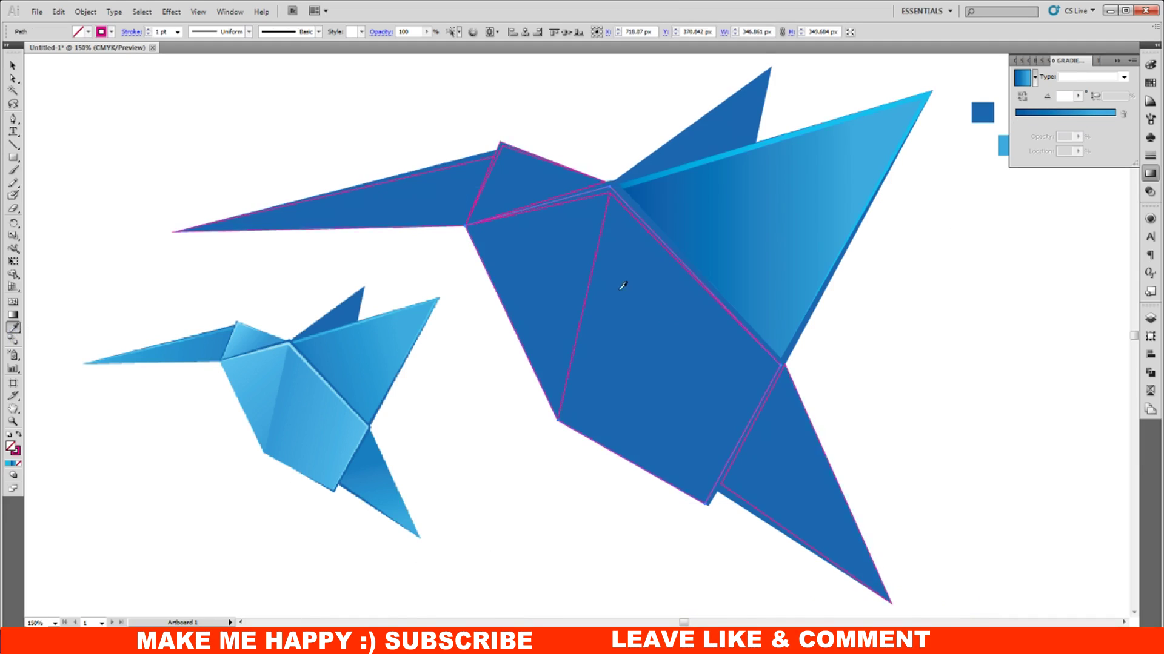
left_click(1003, 146)
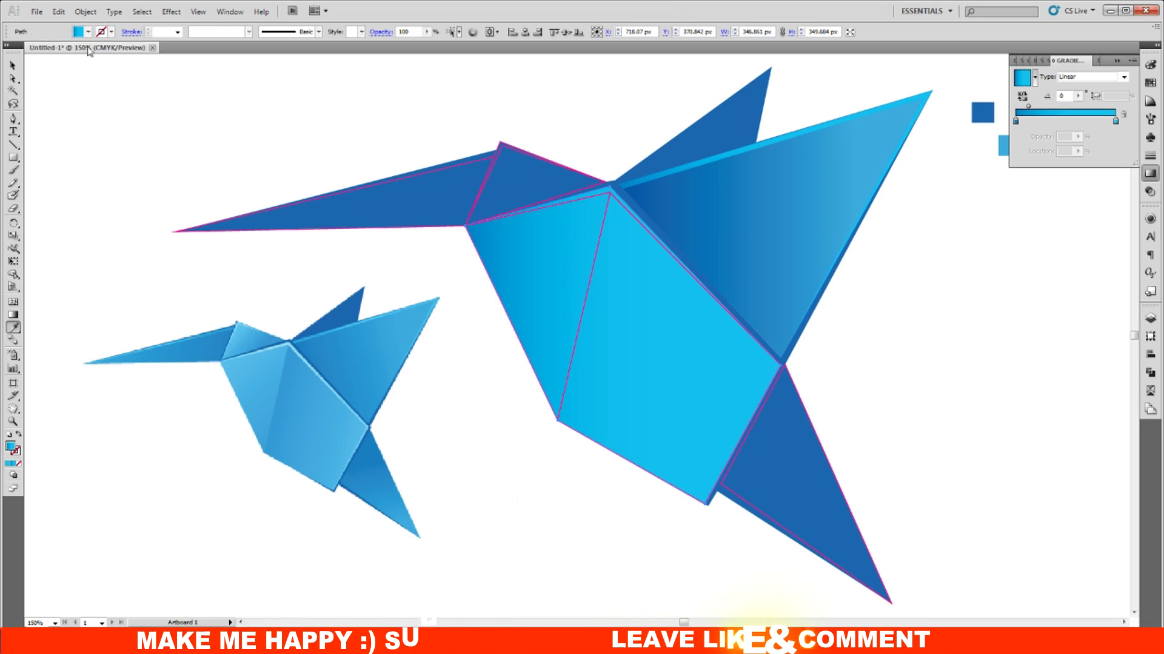
key("v")
left_click(567, 232)
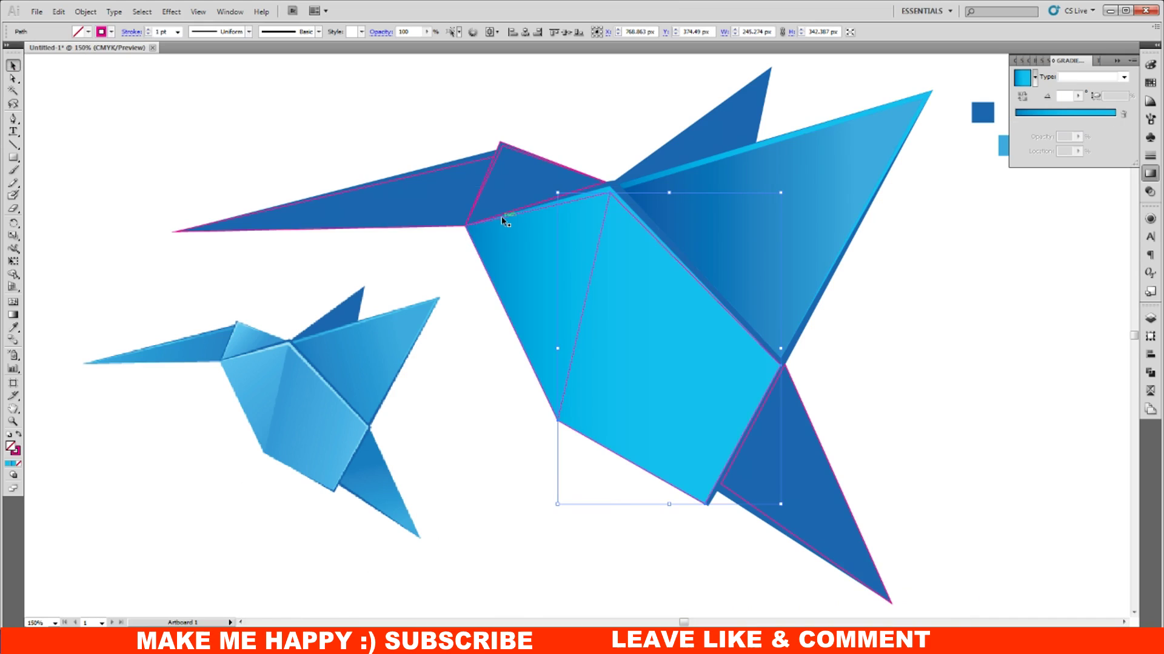
Recolour the dark head triangle with the body's light-blue gradient.
left_click(508, 145)
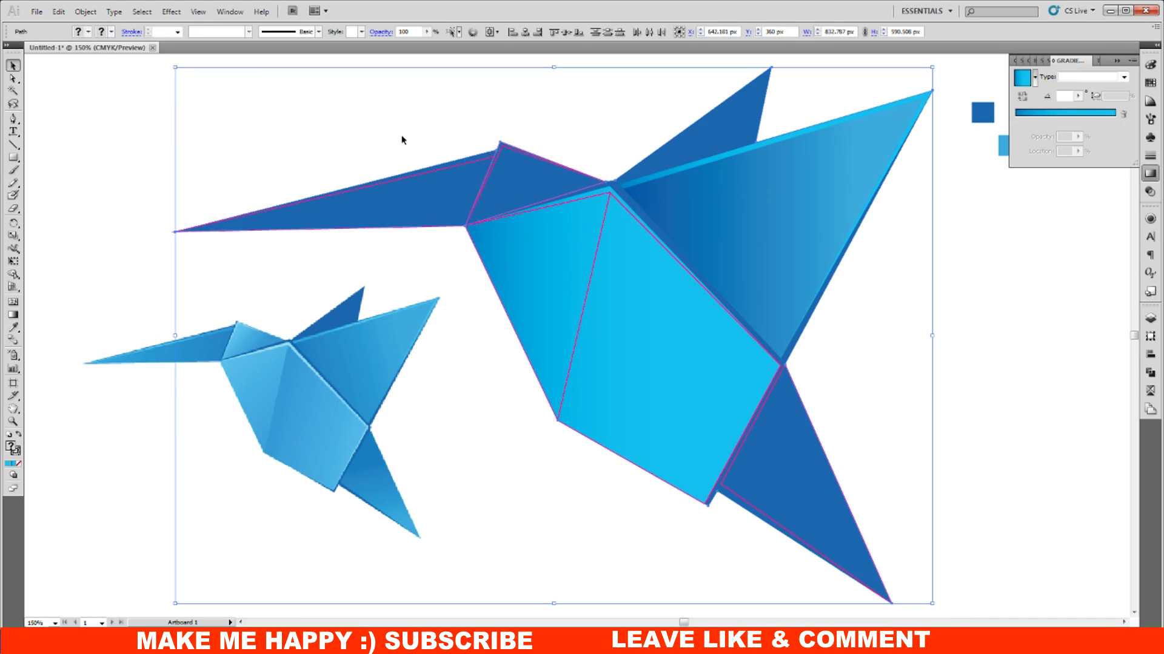
left_click(401, 140)
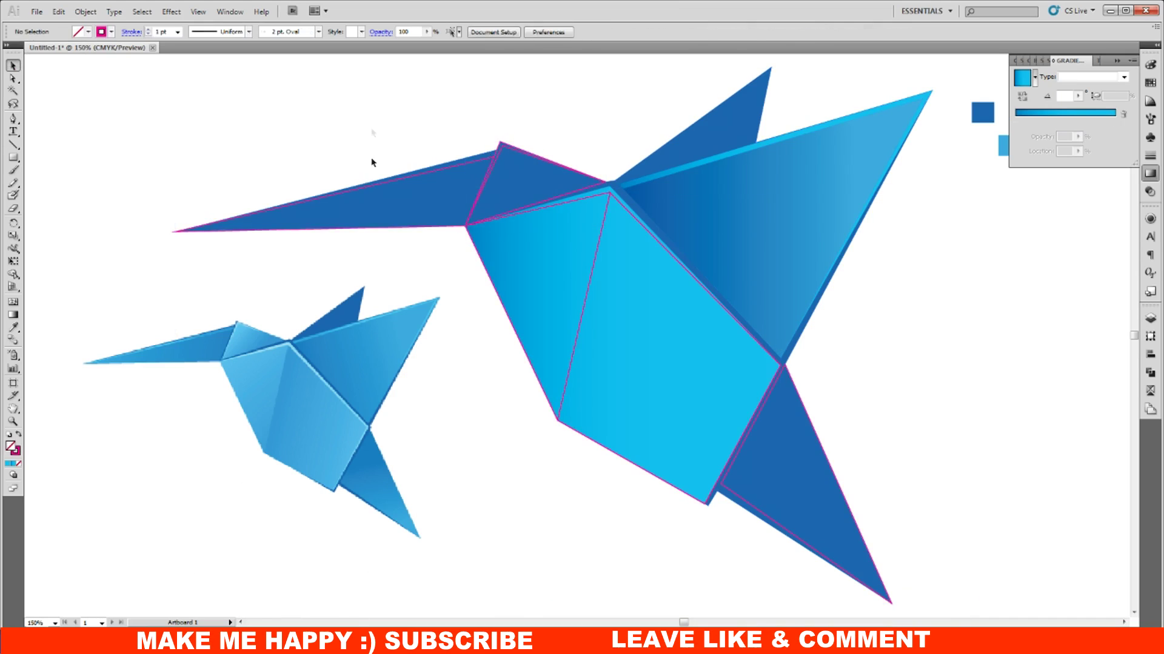
left_click(510, 147)
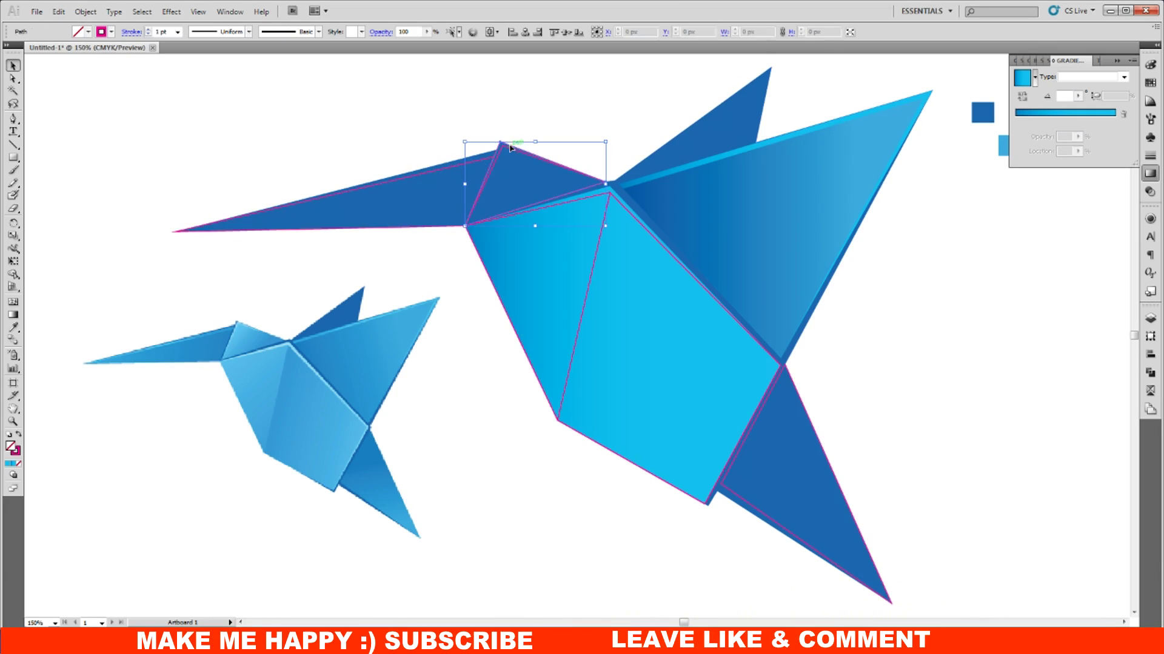
left_click(13, 327)
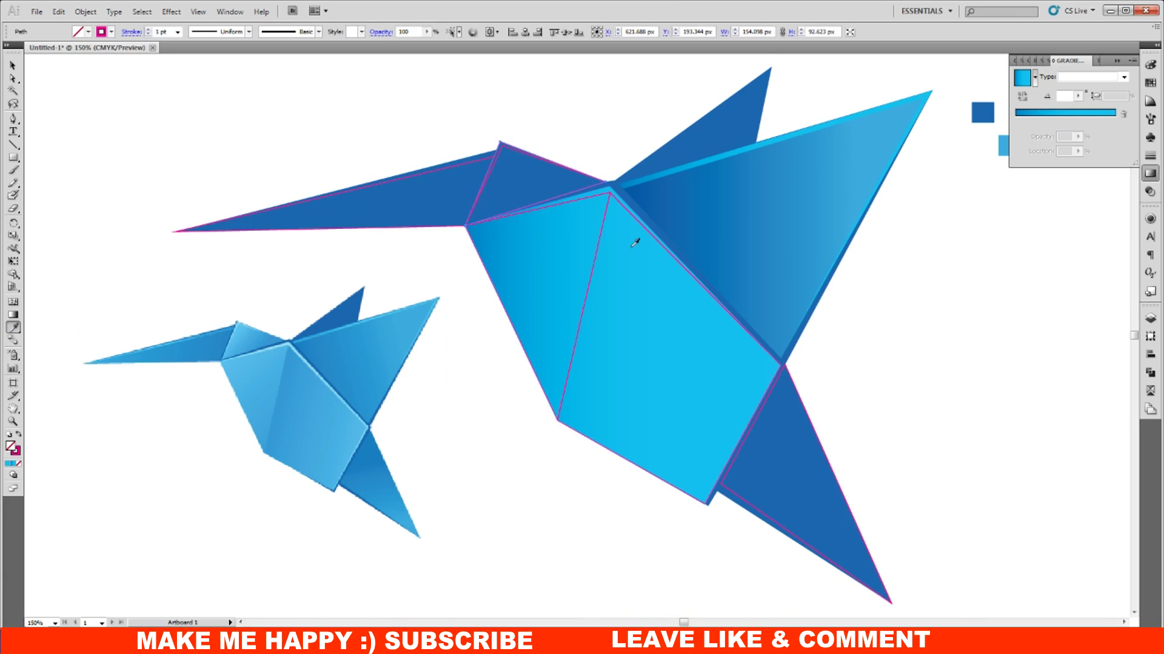
left_click(569, 270)
Recolour the dark beak triangle with the body's light-blue gradient.
left_click(12, 65)
left_click(397, 182)
left_click(15, 332)
left_click(670, 333)
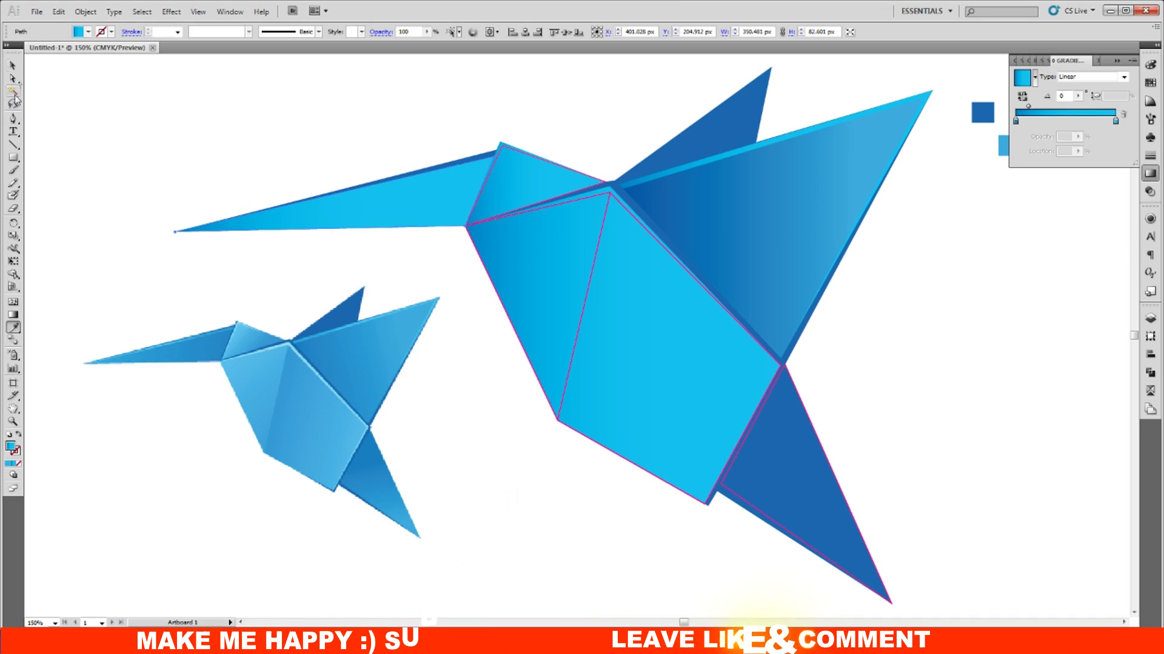
Recolour the dark tail triangle with the body's light-blue gradient.
left_click(12, 65)
left_click(334, 200)
left_click(745, 447, "shift")
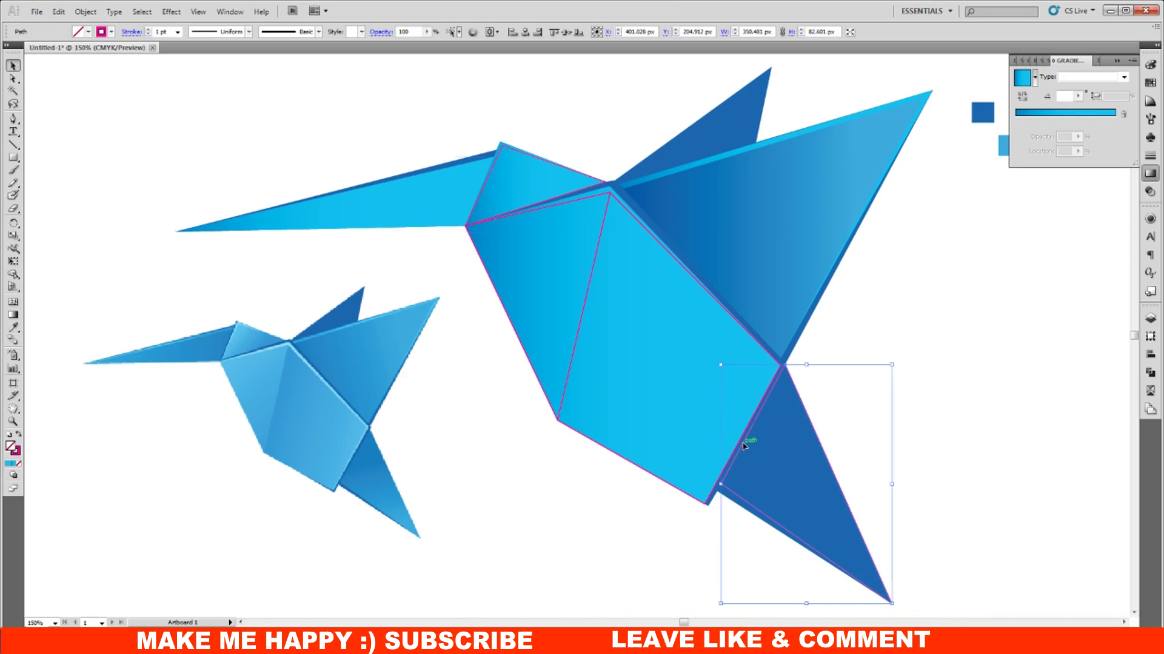
left_click(15, 328)
left_click(649, 344)
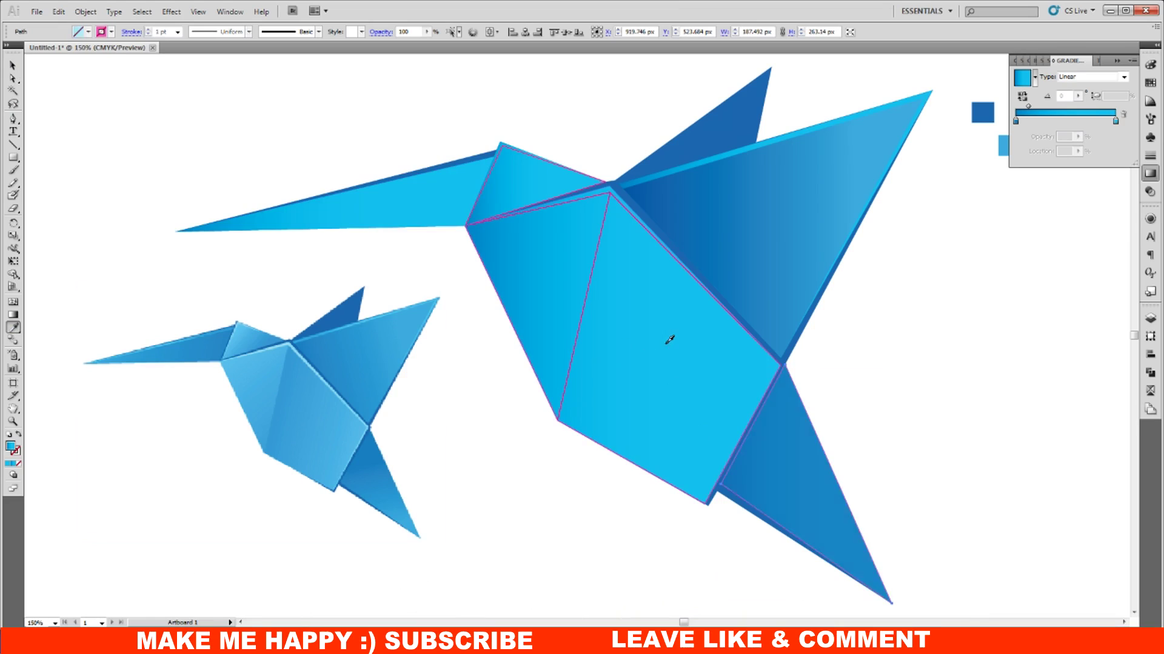
left_click(14, 68)
left_click(955, 334)
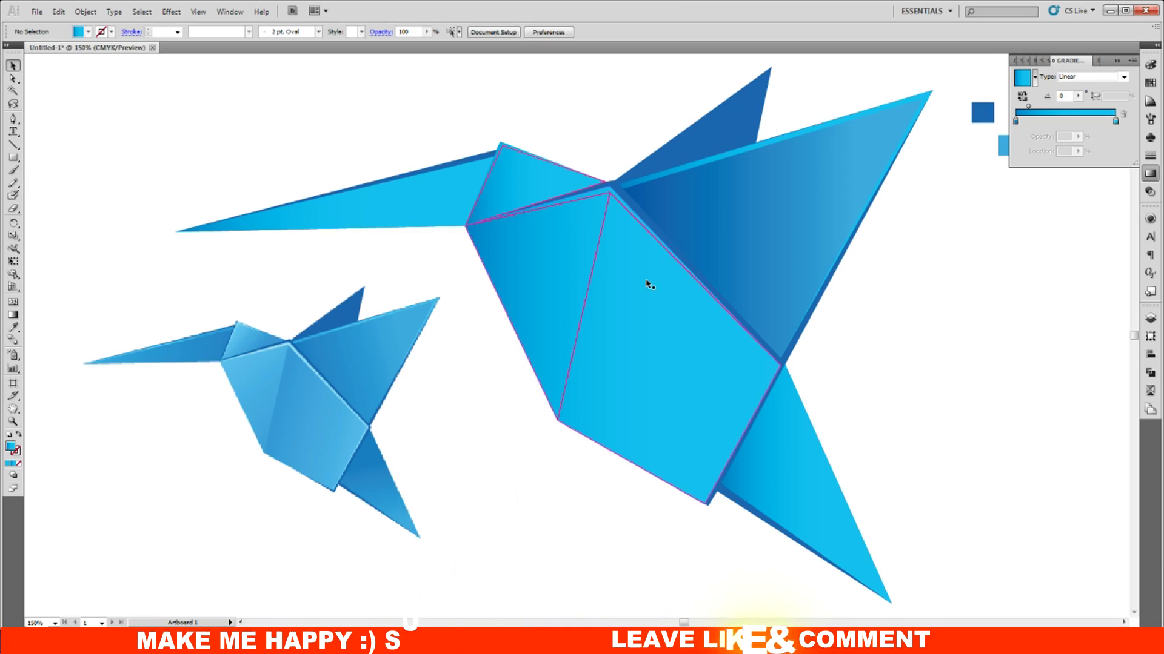
Apply the wing's blue gradient to the pink-outlined body facet and left body triangle.
left_click(618, 195)
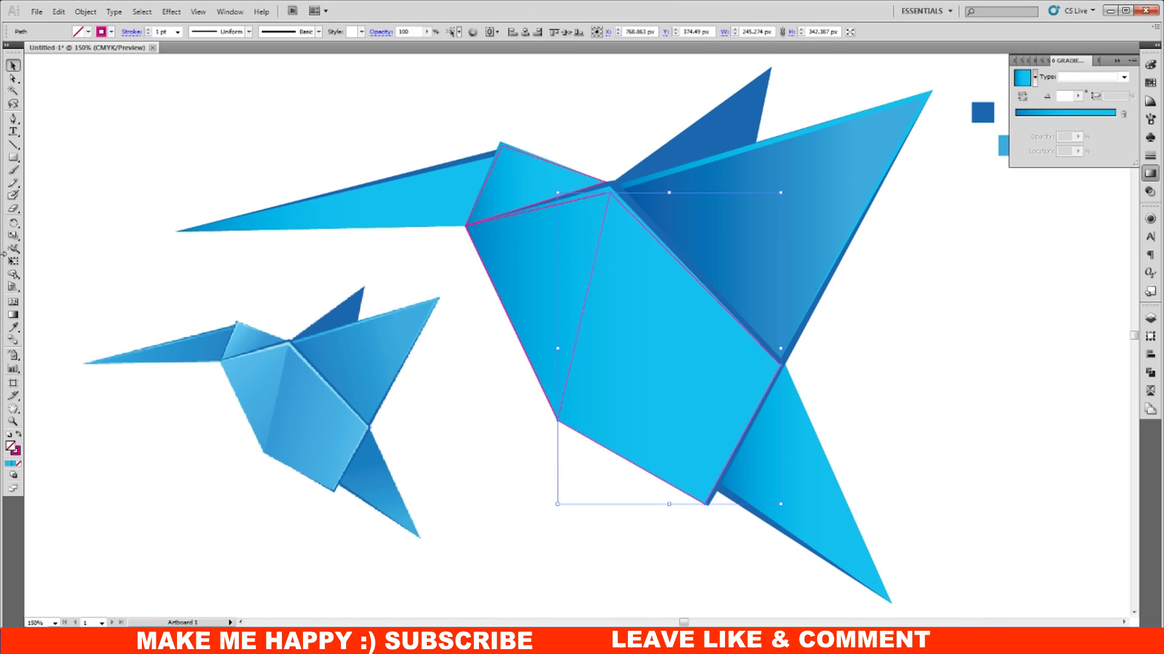
left_click(13, 328)
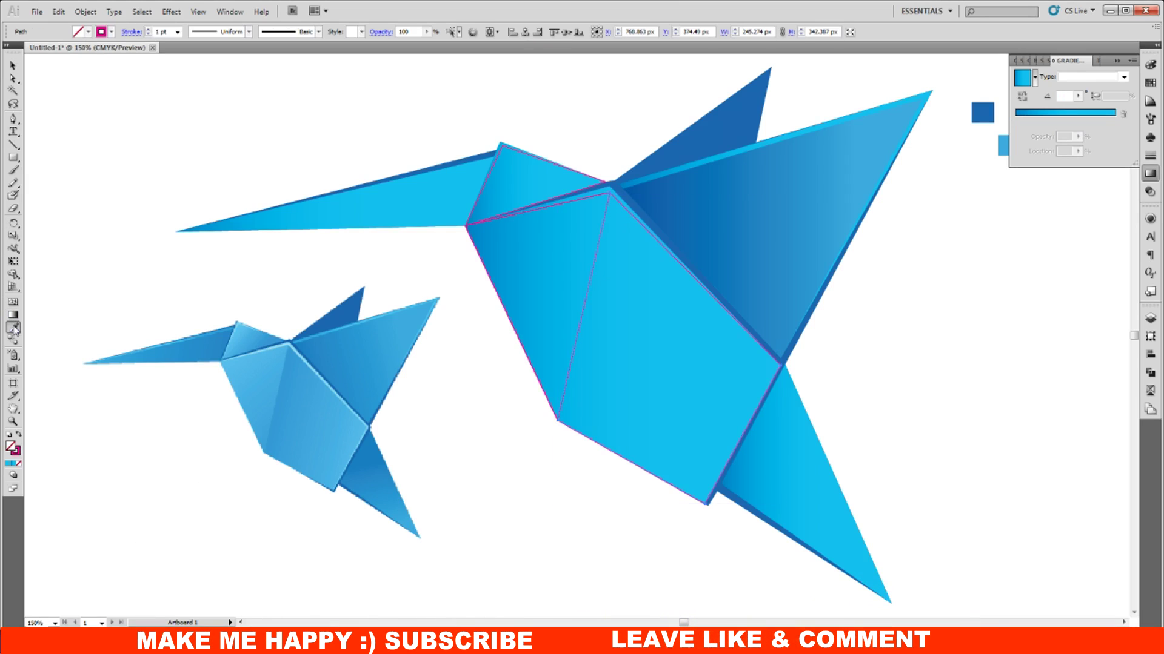
left_click(830, 190)
left_click(16, 68)
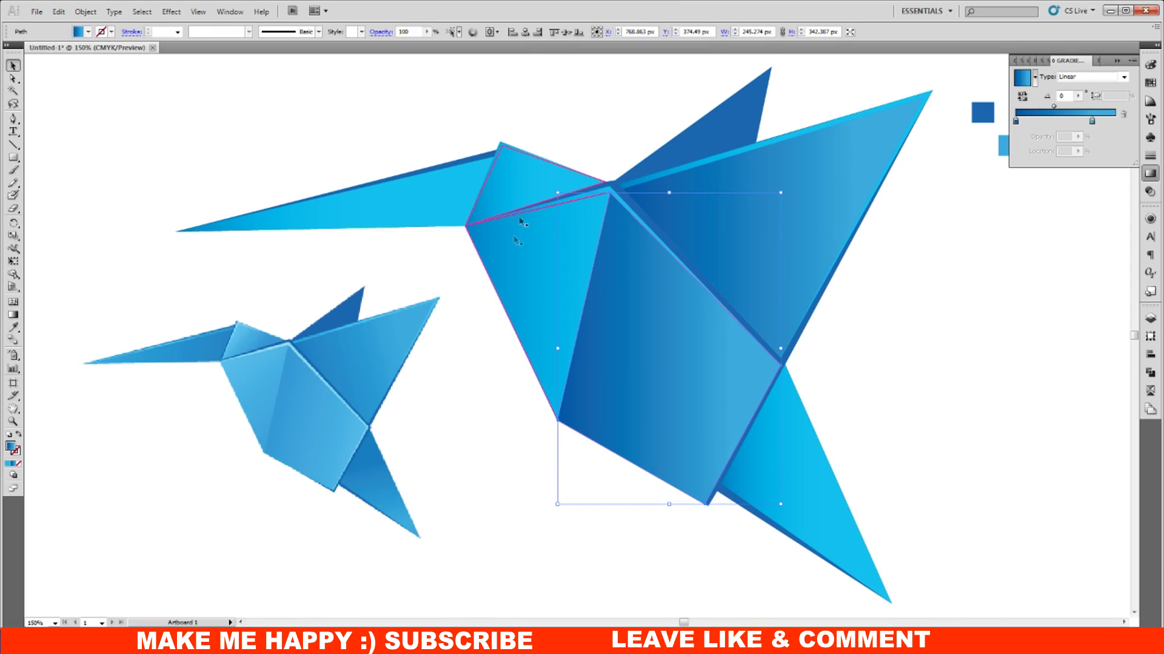
left_click(521, 216)
left_click(15, 328)
left_click(664, 318)
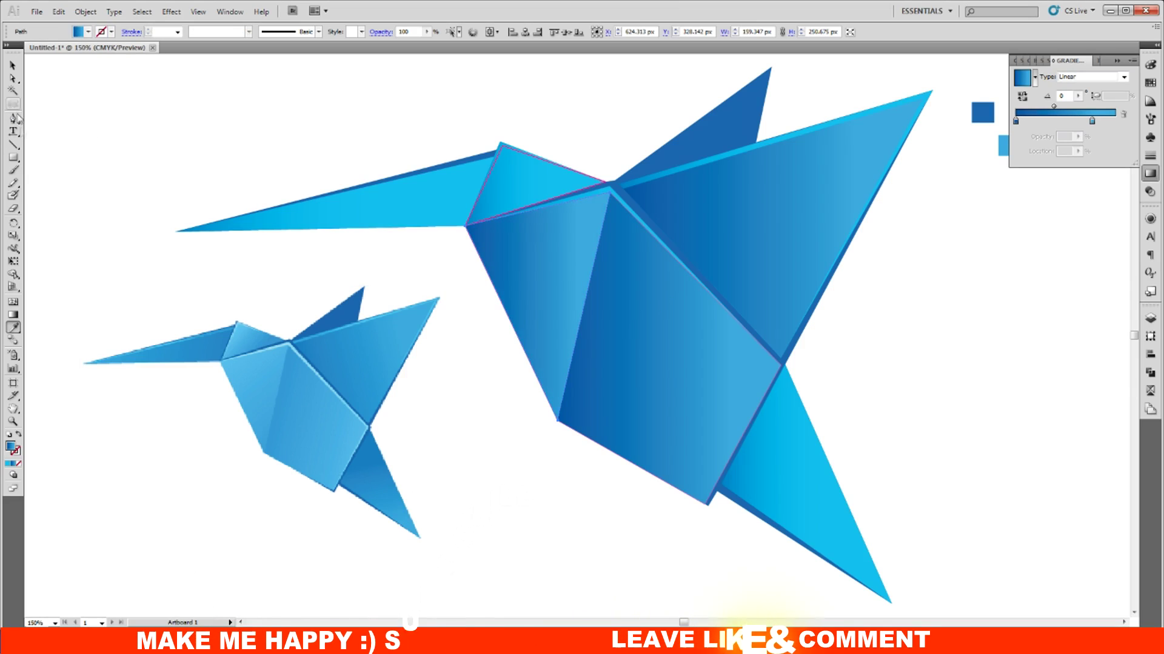
Give the grouped beak and head shapes the darker body gradient using Direct Selection.
left_click(12, 79)
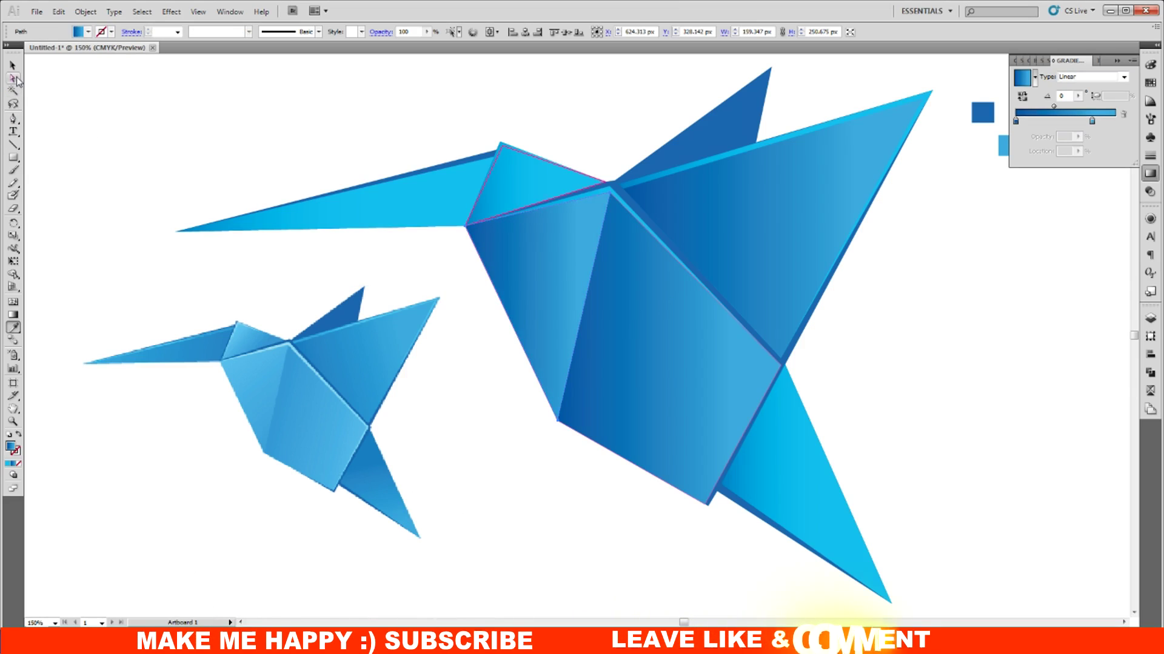
left_click(451, 171)
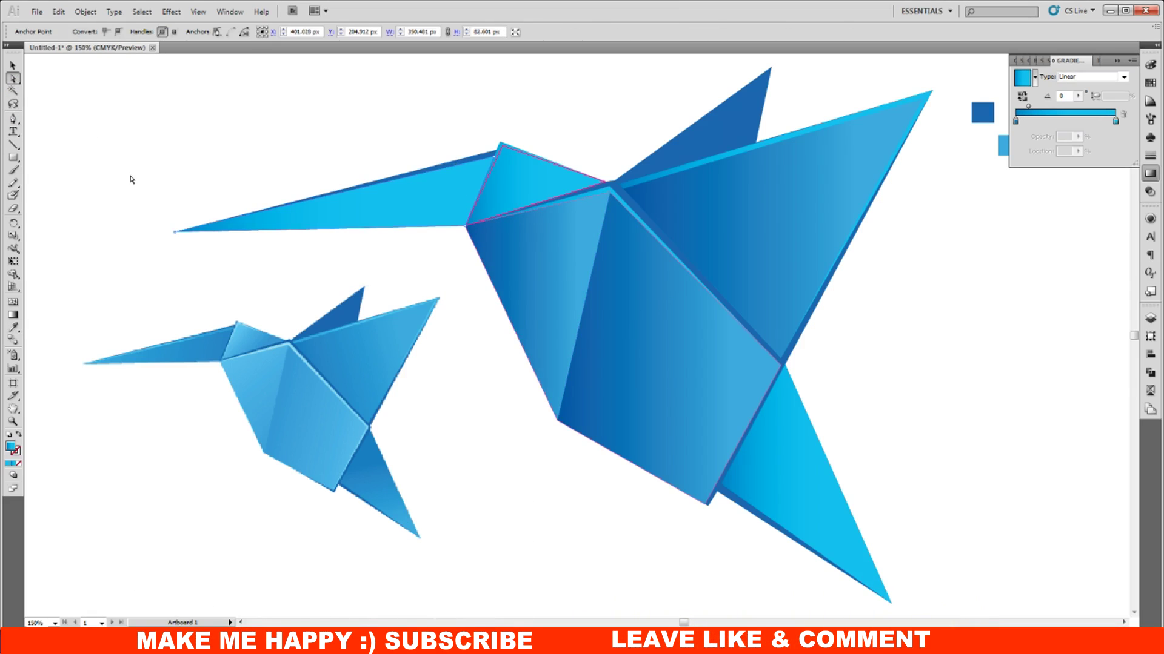
left_click(570, 261)
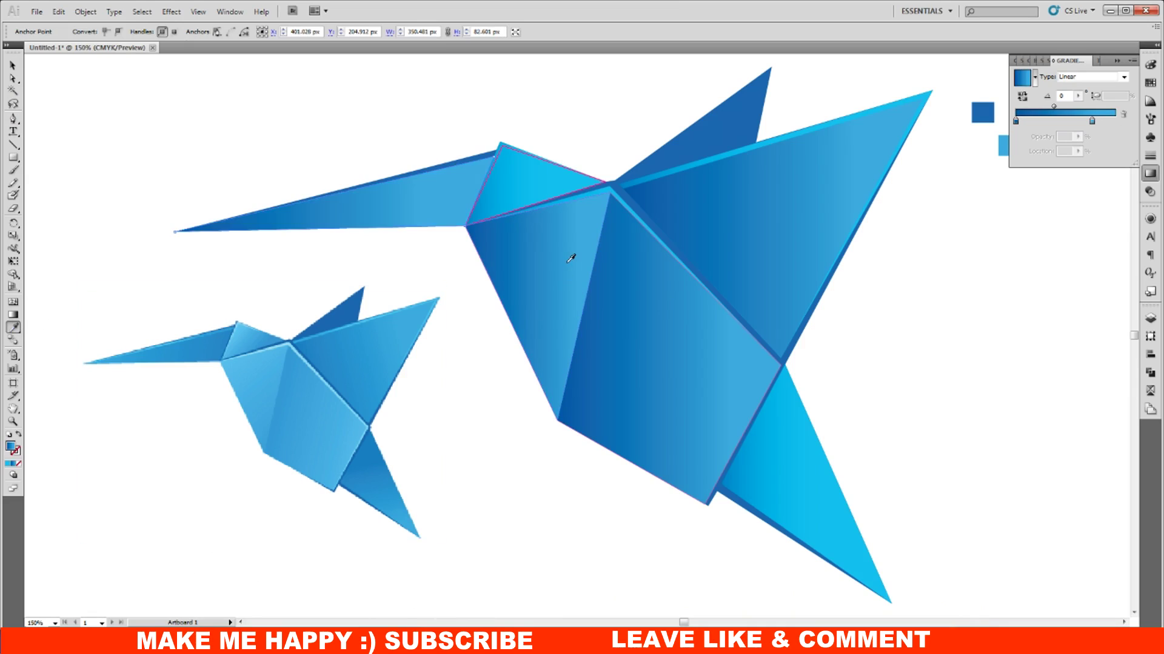
left_click(12, 67)
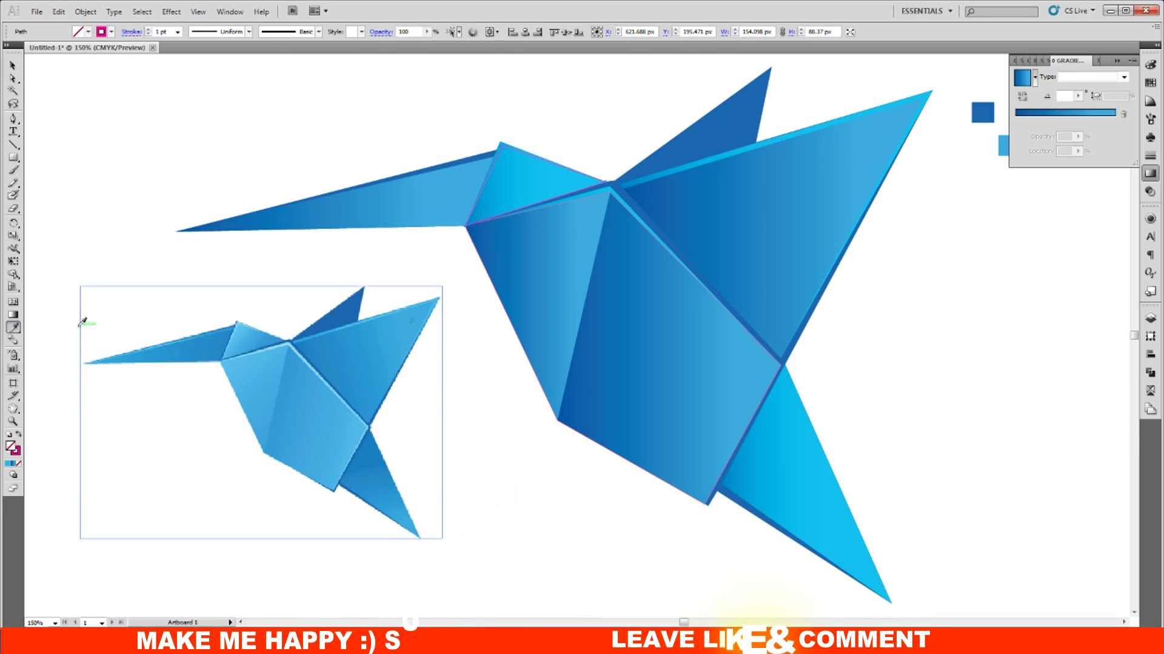
left_click_drag(428, 532, 79, 286)
left_click(13, 327)
left_click(543, 238)
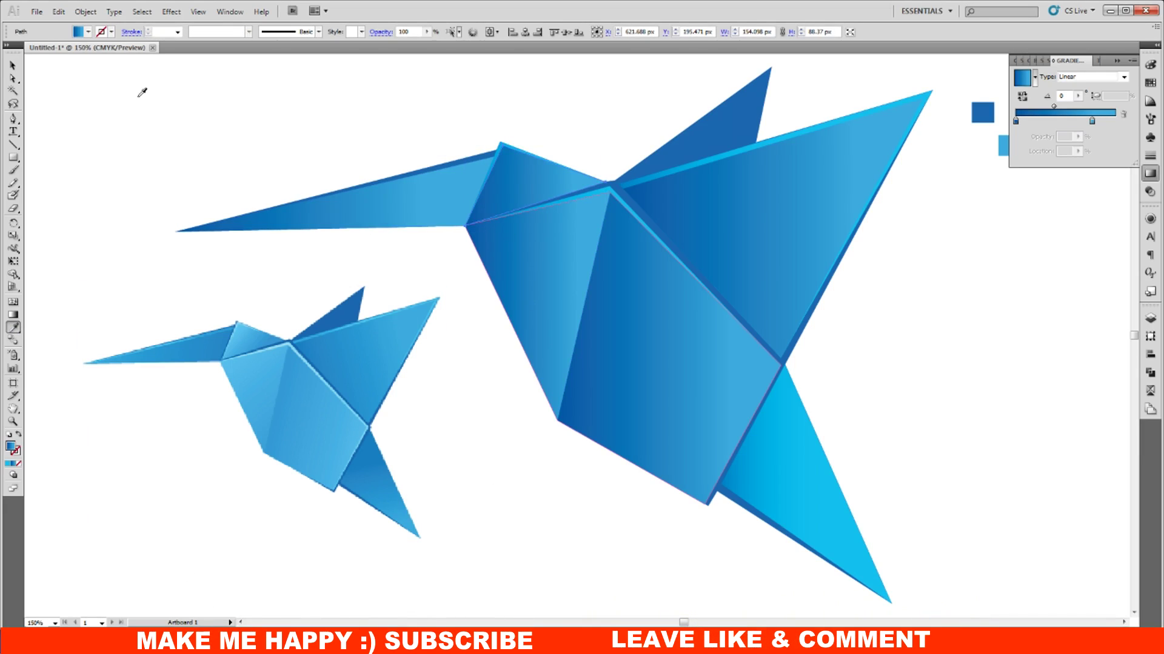
left_click(13, 66)
left_click(961, 277)
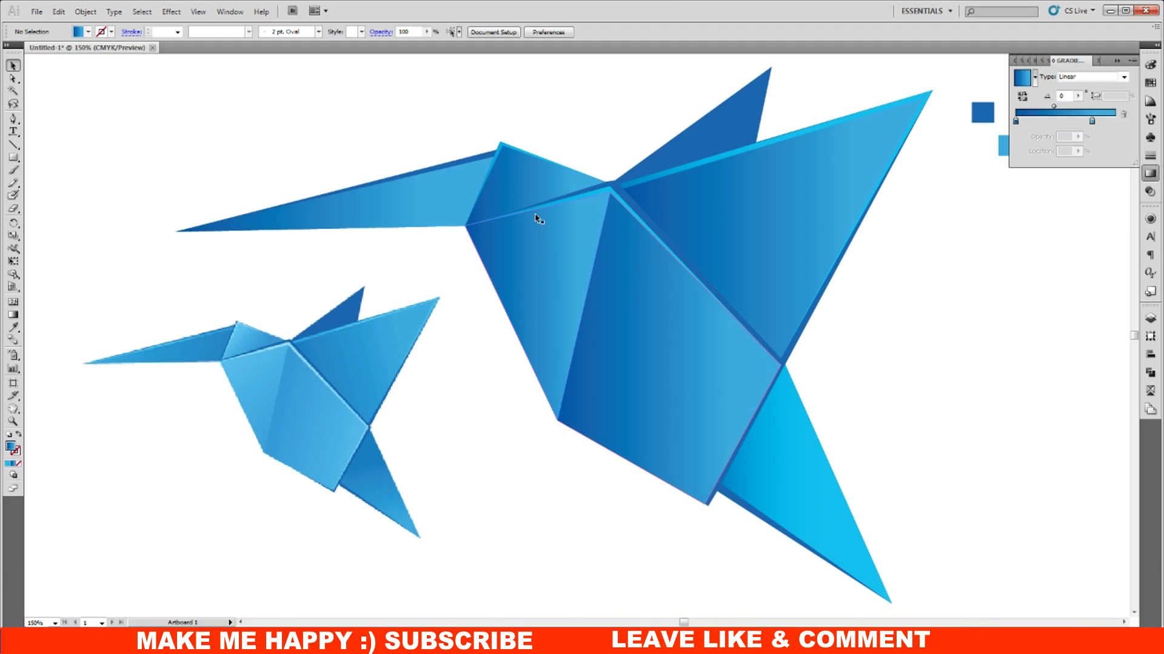
Delete the dark-gradient body facets, then restore them.
left_click(732, 451)
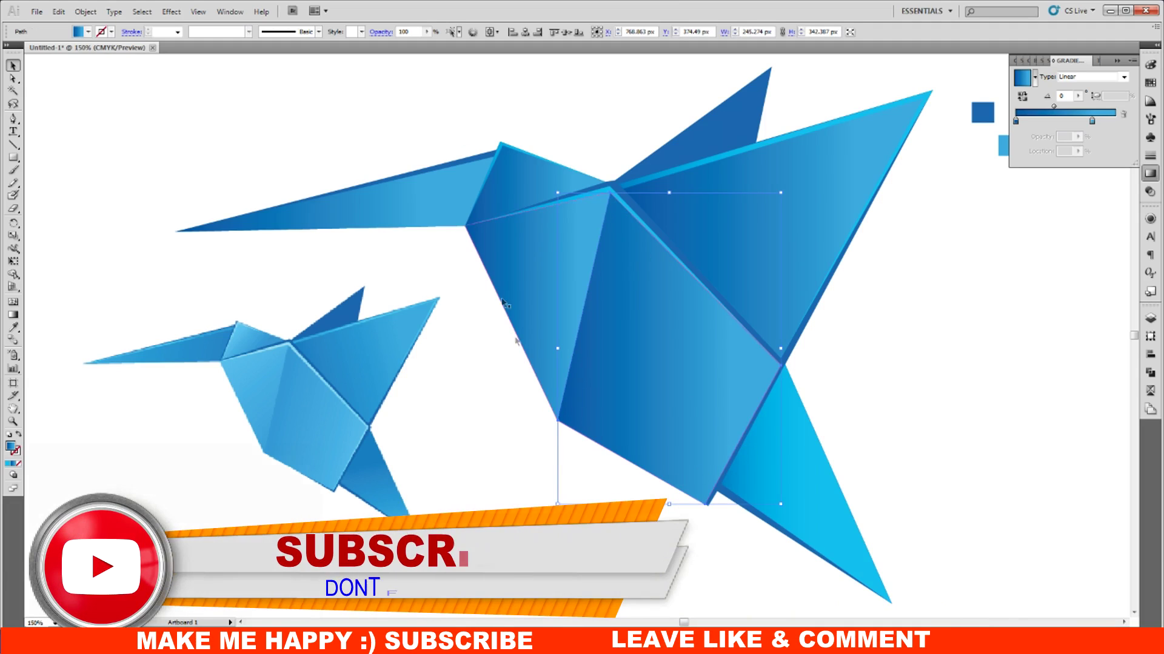
left_click(463, 297)
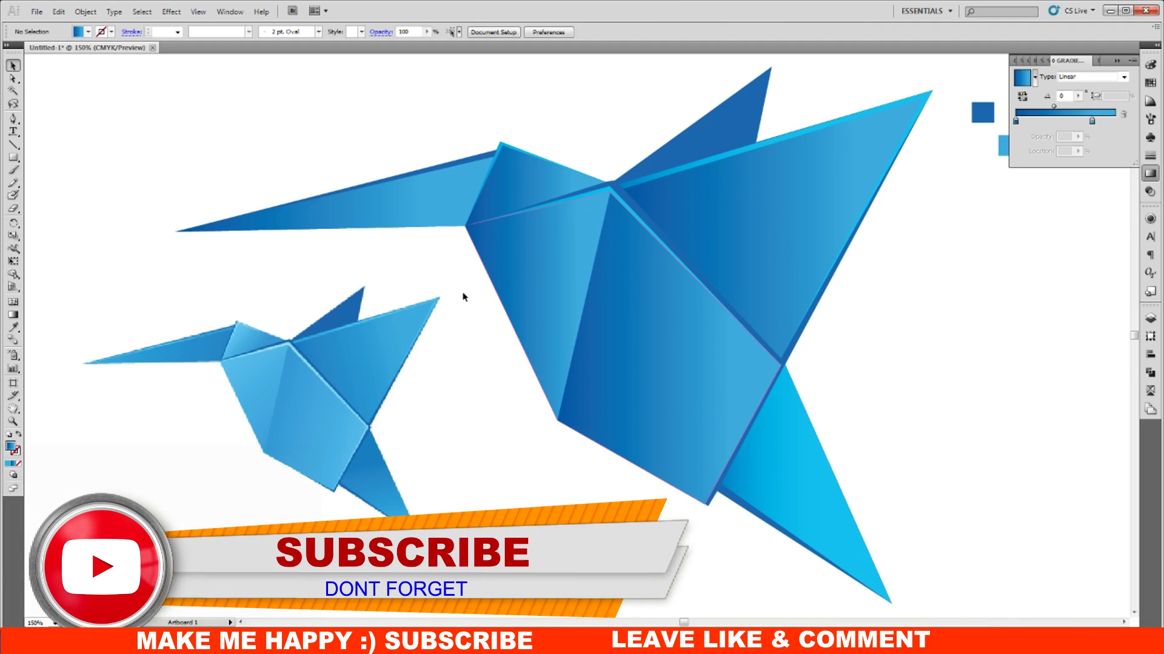
left_click(521, 289)
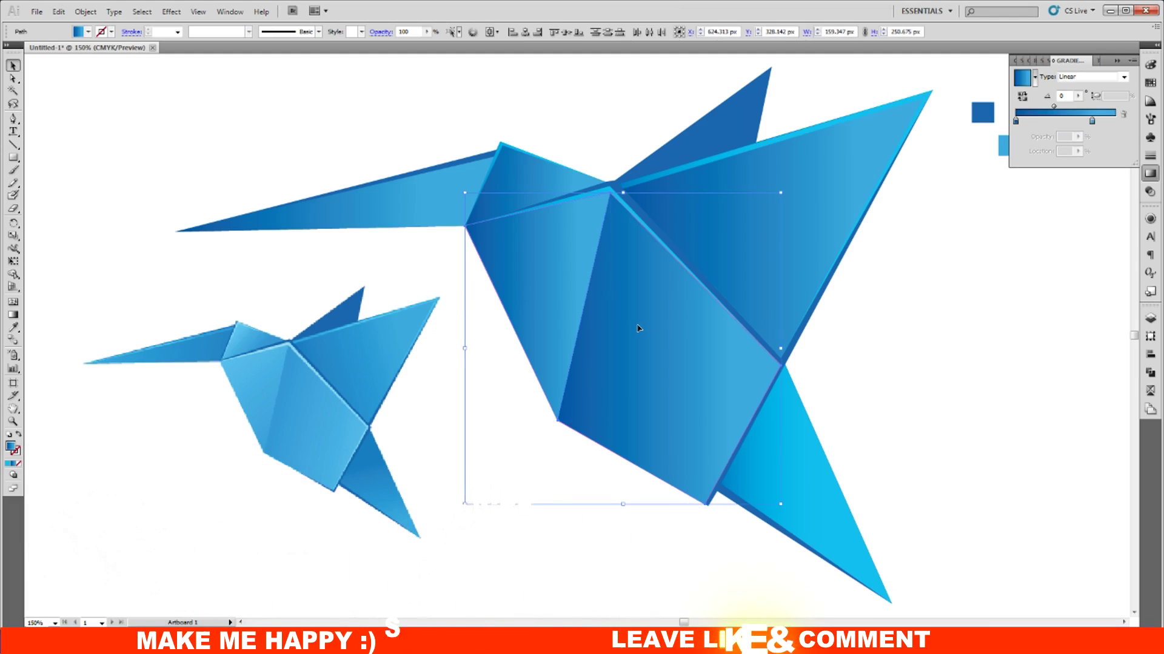
key("Delete")
left_click(601, 197)
key("ctrl+shift+a")
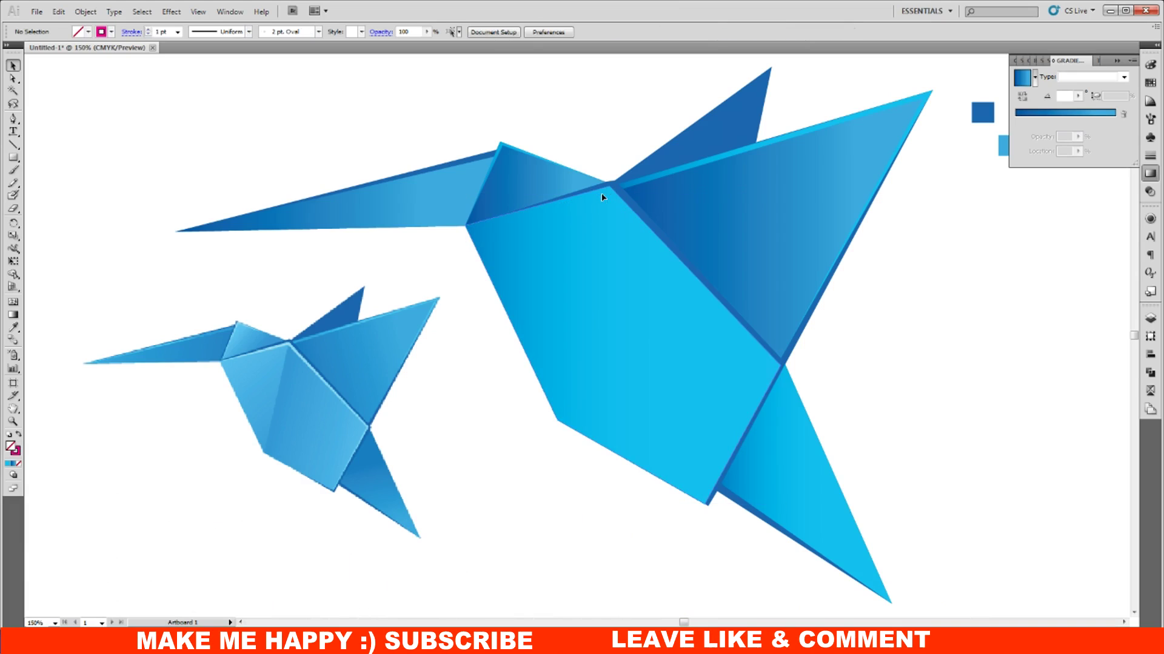
left_click(602, 199)
key("period")
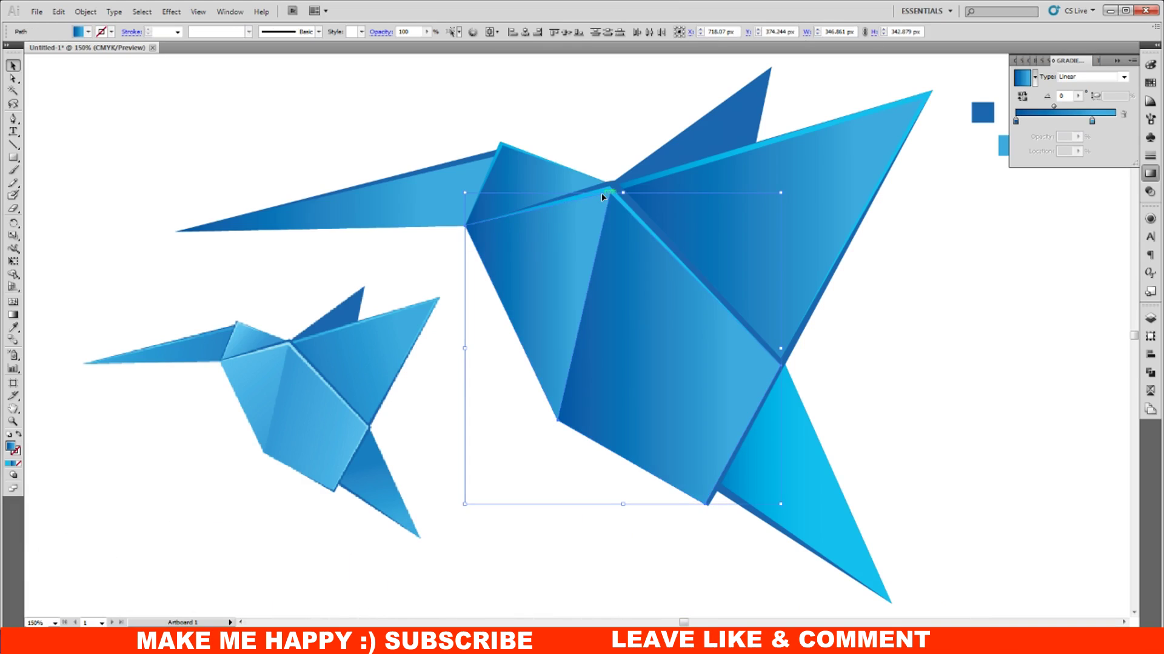
Select the big bird's central body facet and switch to the Gradient tool.
left_click(981, 364)
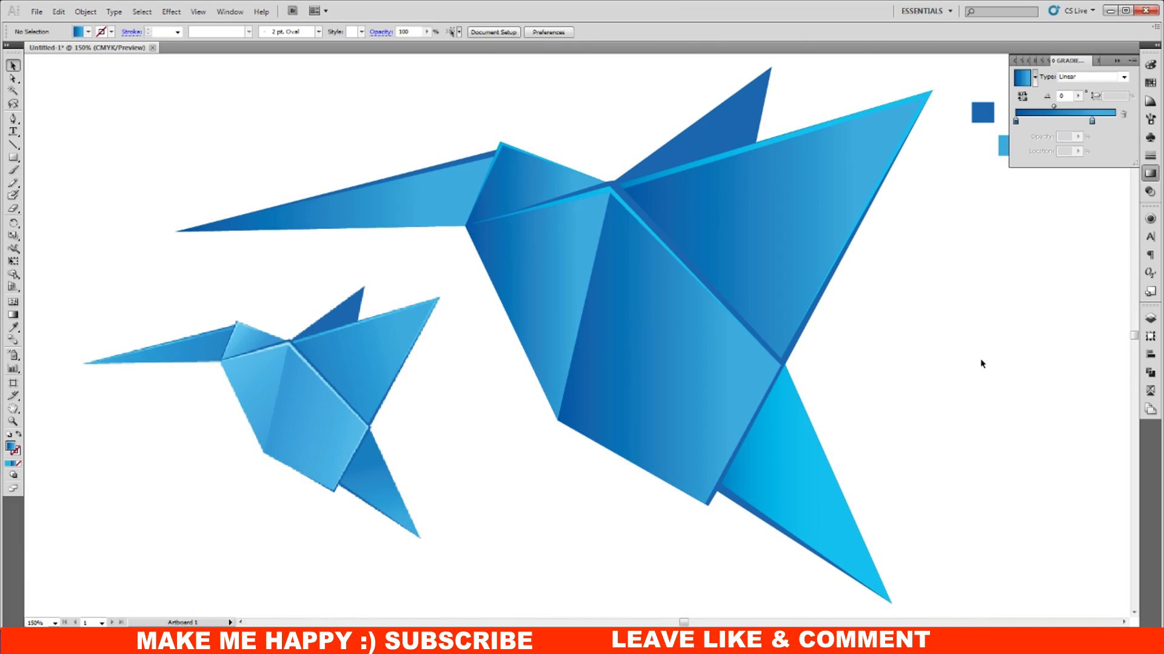
left_click(649, 348)
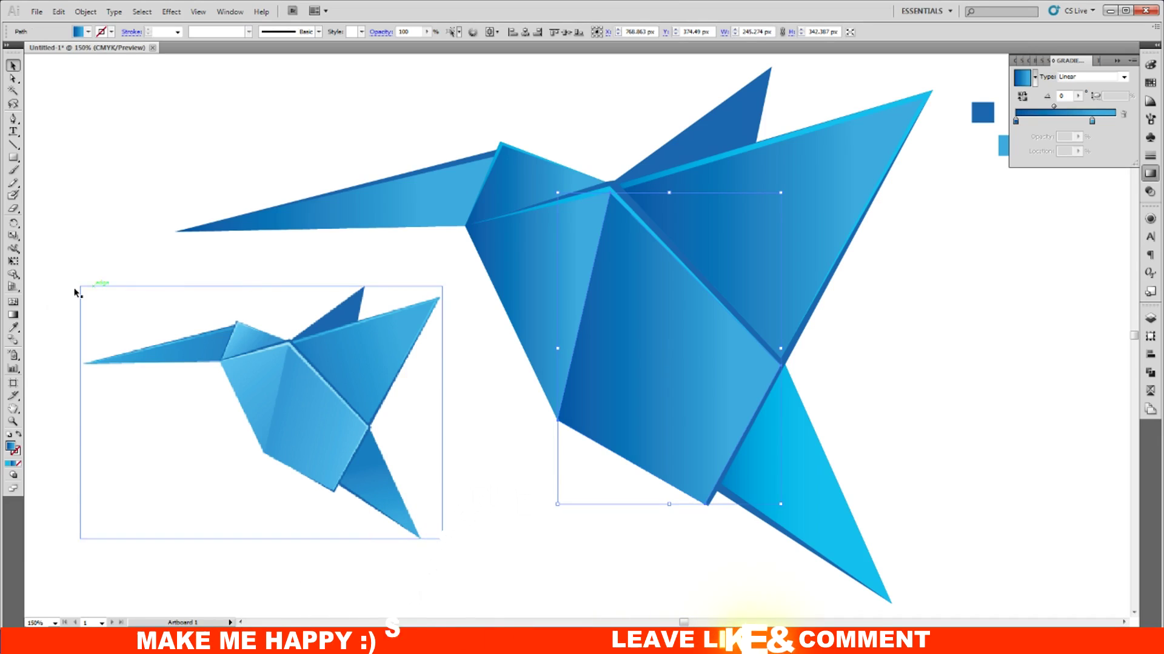
left_click(13, 315)
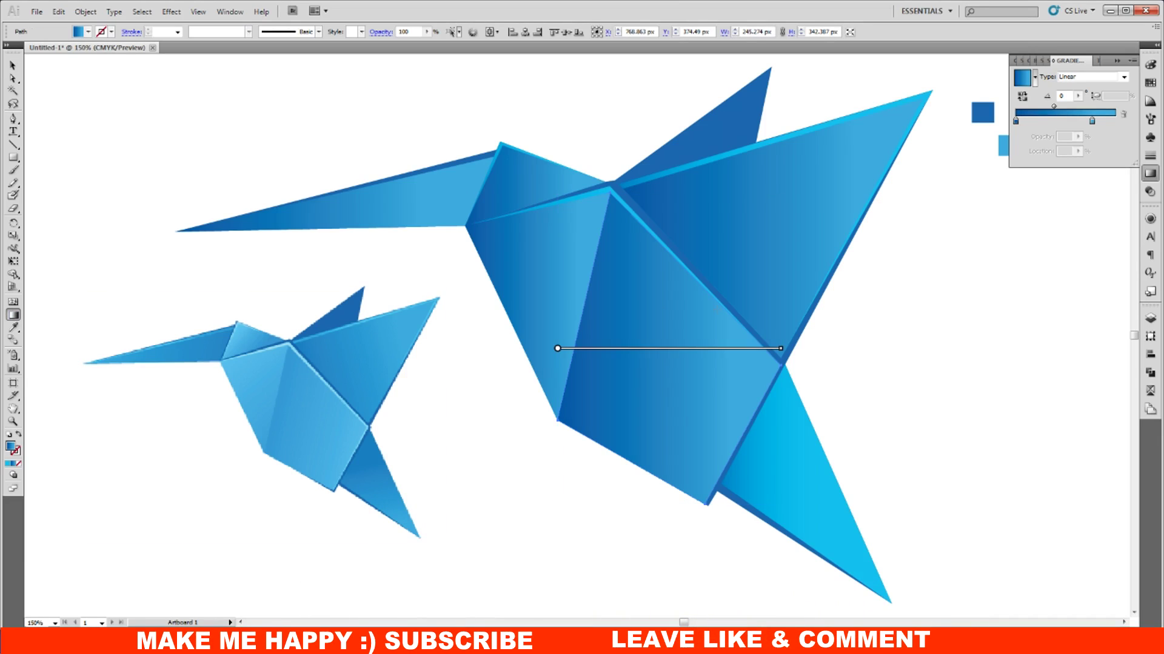
Angle the central body gradient steeply downward to about -76°, running from the neck.
left_click_drag(581, 306, 776, 415)
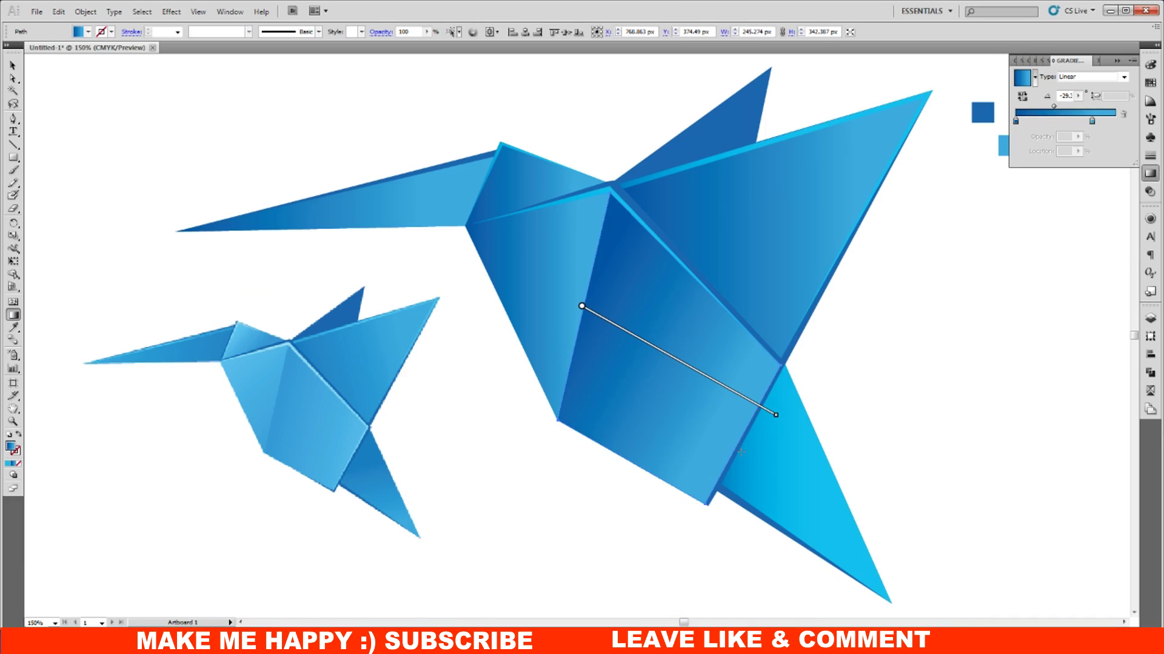
left_click_drag(580, 308, 558, 293)
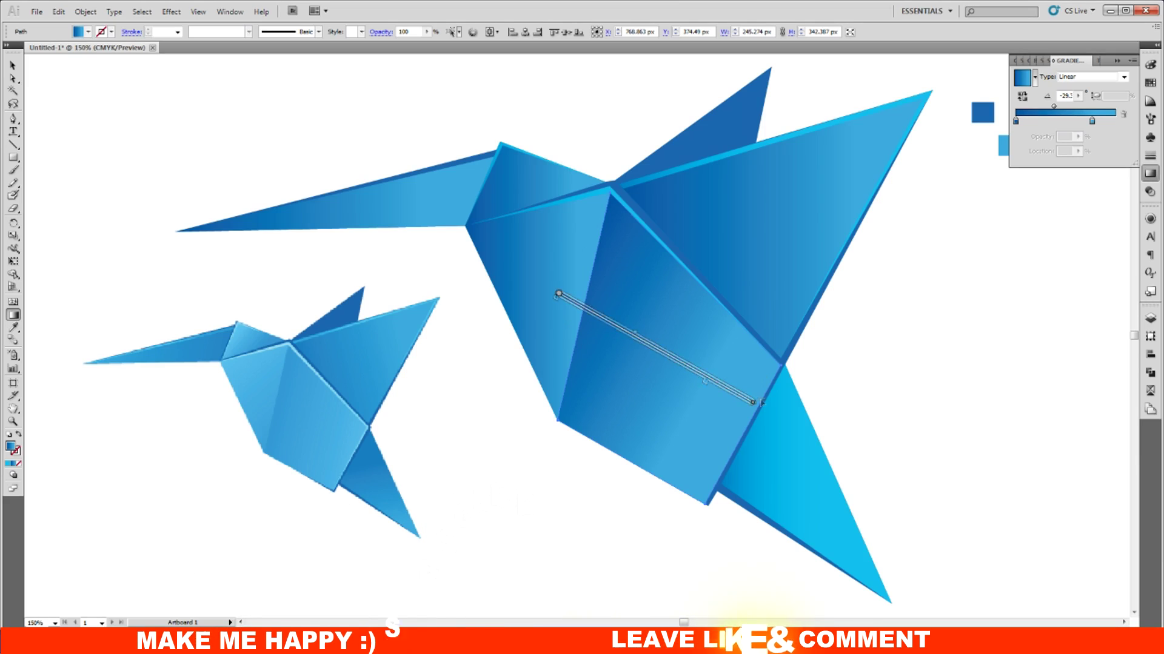
left_click_drag(730, 377, 600, 387)
mouse_move(664, 382)
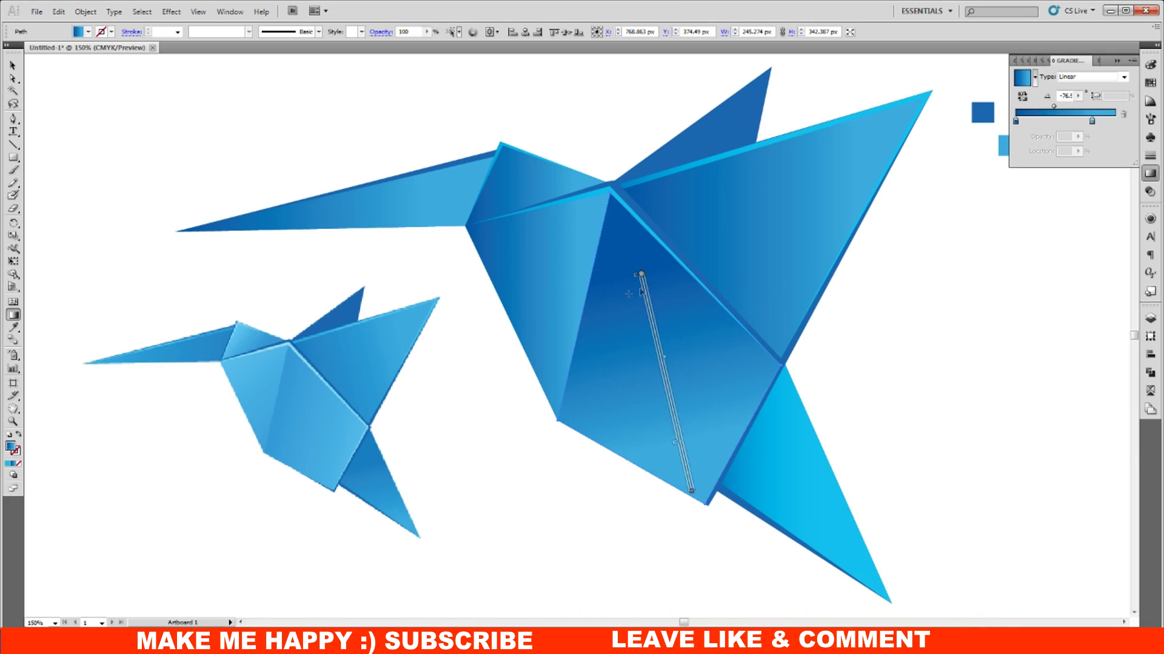
left_click_drag(641, 274, 605, 164)
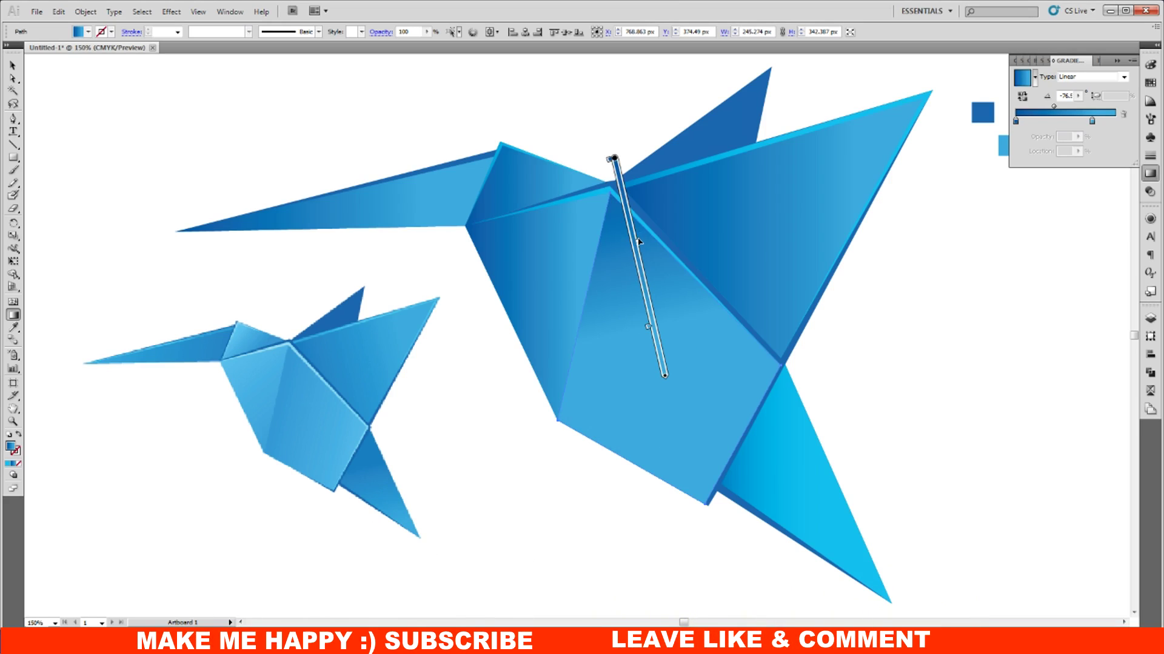
left_click_drag(645, 289, 645, 290)
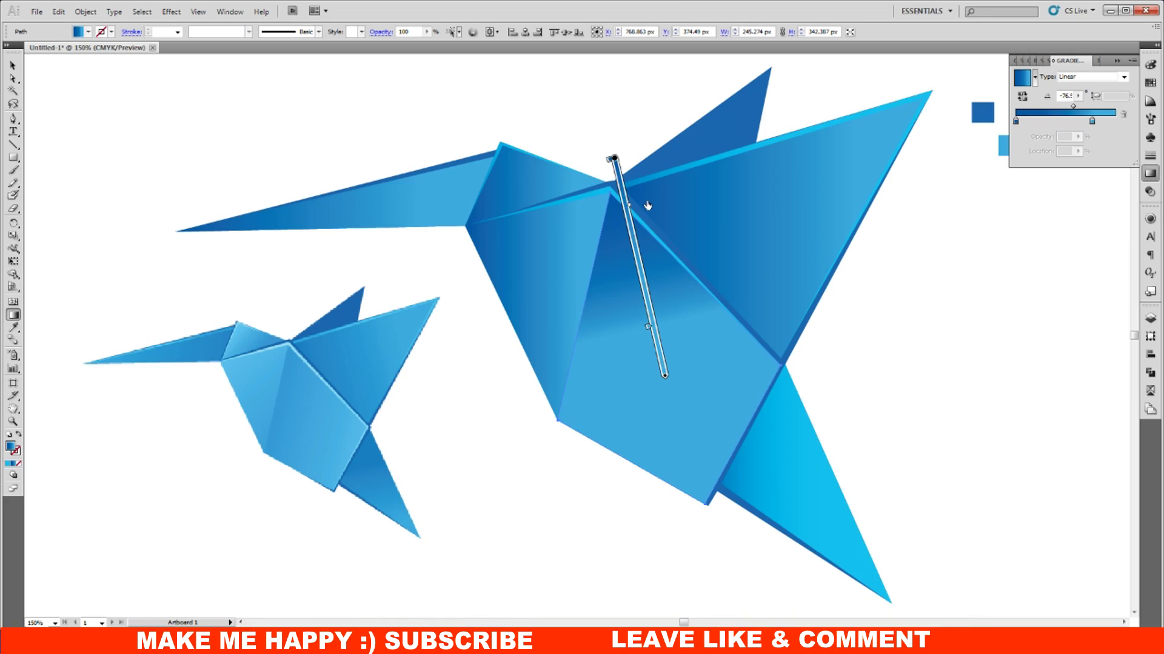
key("ctrl+z")
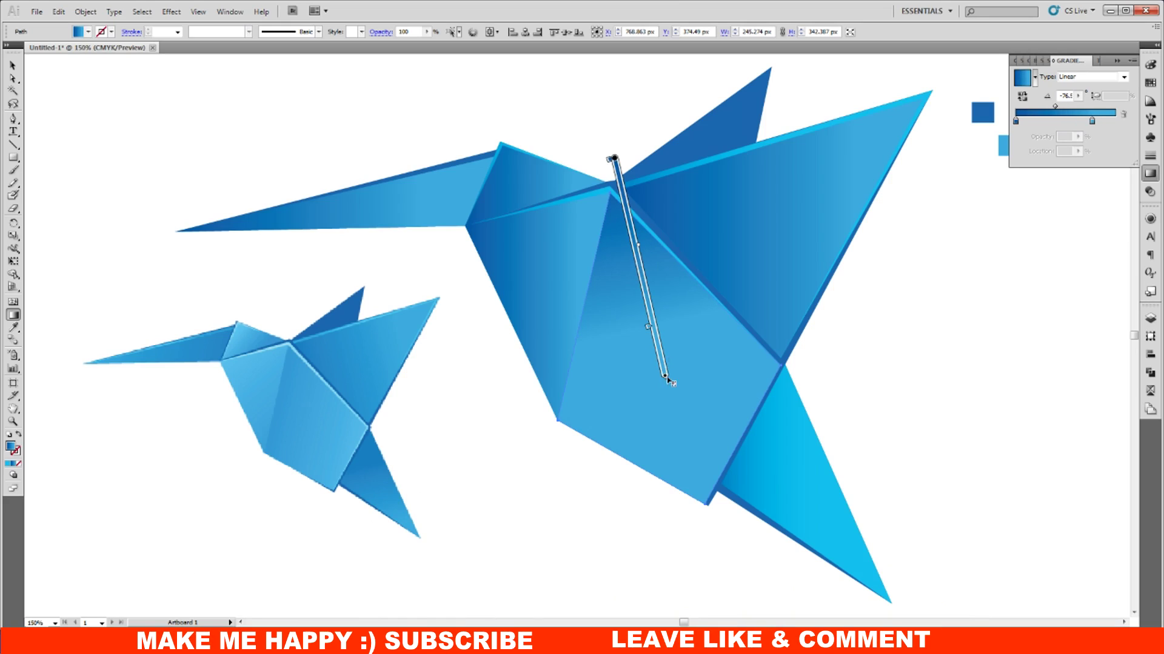
left_click_drag(667, 377, 685, 465)
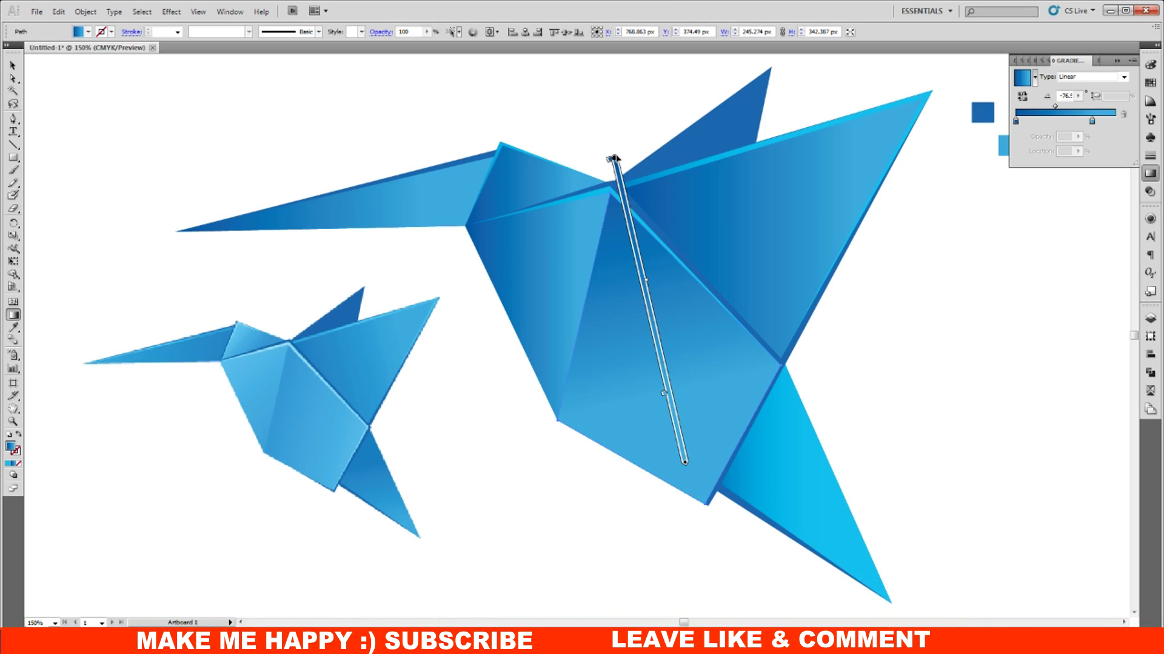
left_click_drag(614, 159, 603, 115)
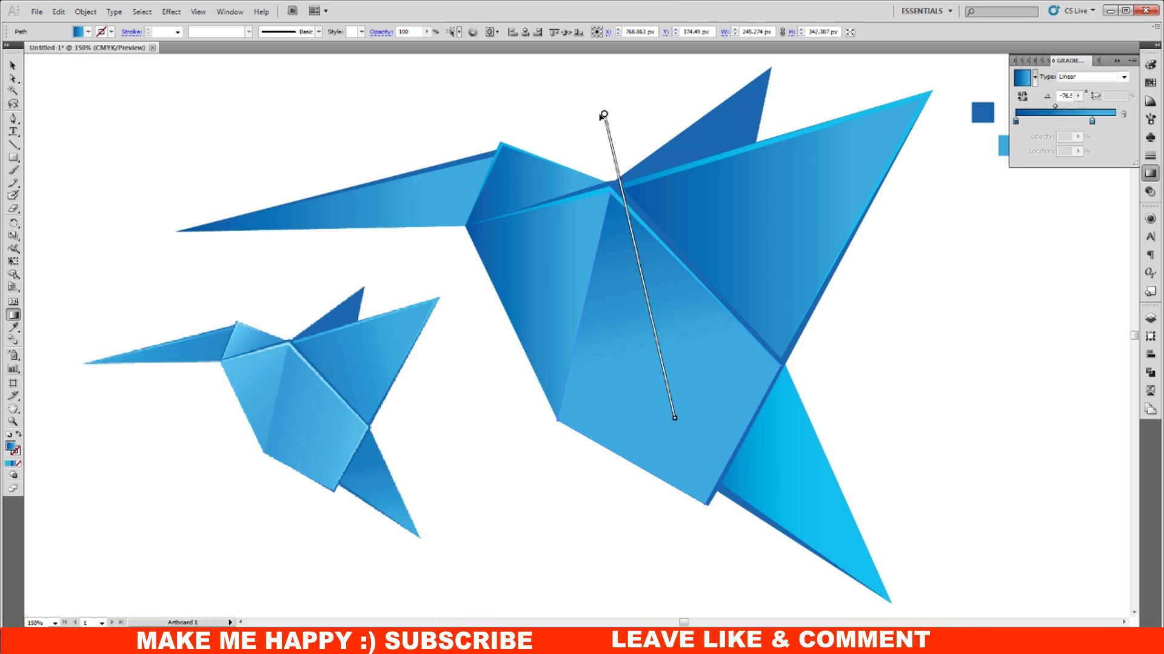
left_click(13, 66)
left_click(475, 230)
left_click(13, 314)
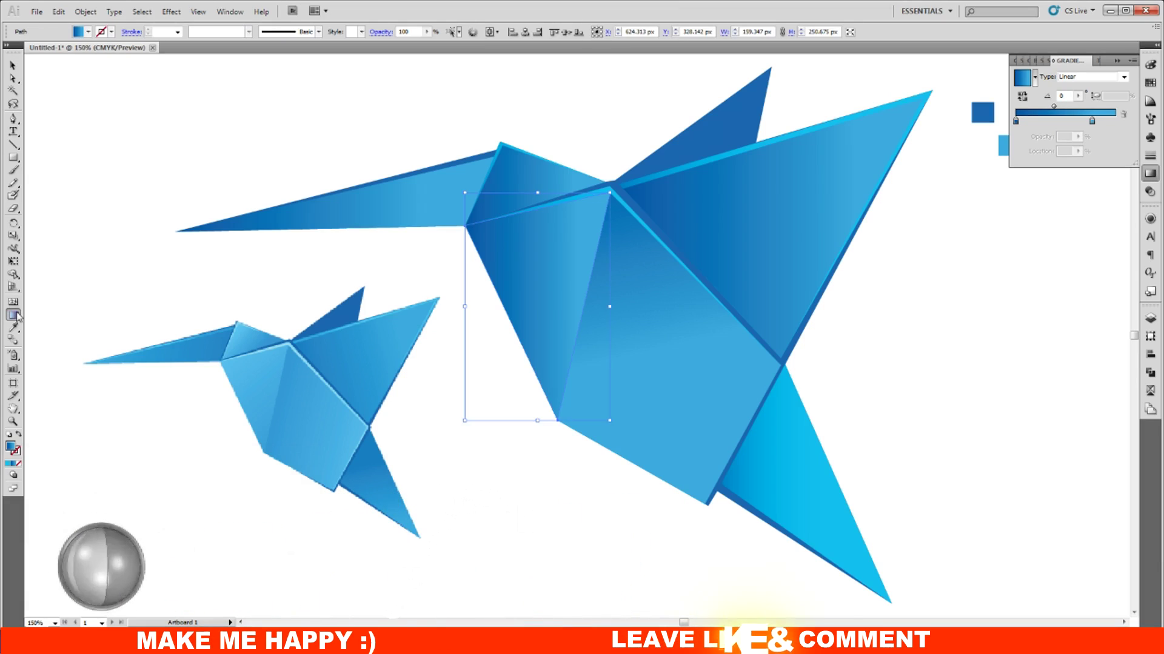
mouse_move(609, 306)
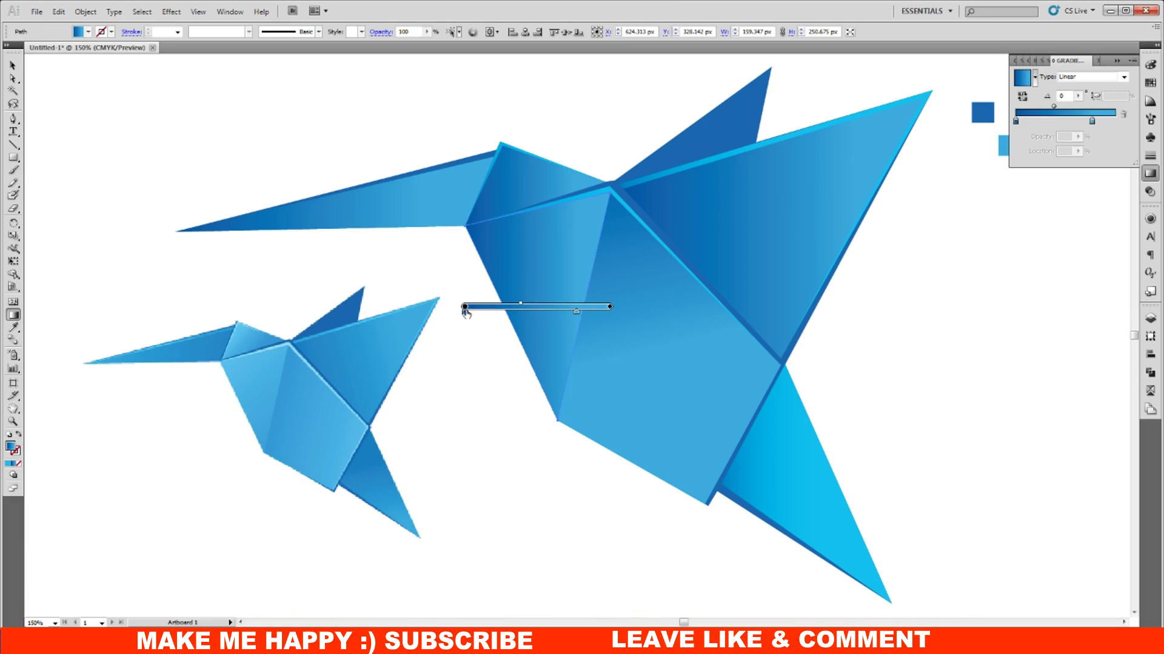
Drag the left body facet's gradient horizontally from its left edge toward the central crease.
left_click_drag(465, 309, 392, 307)
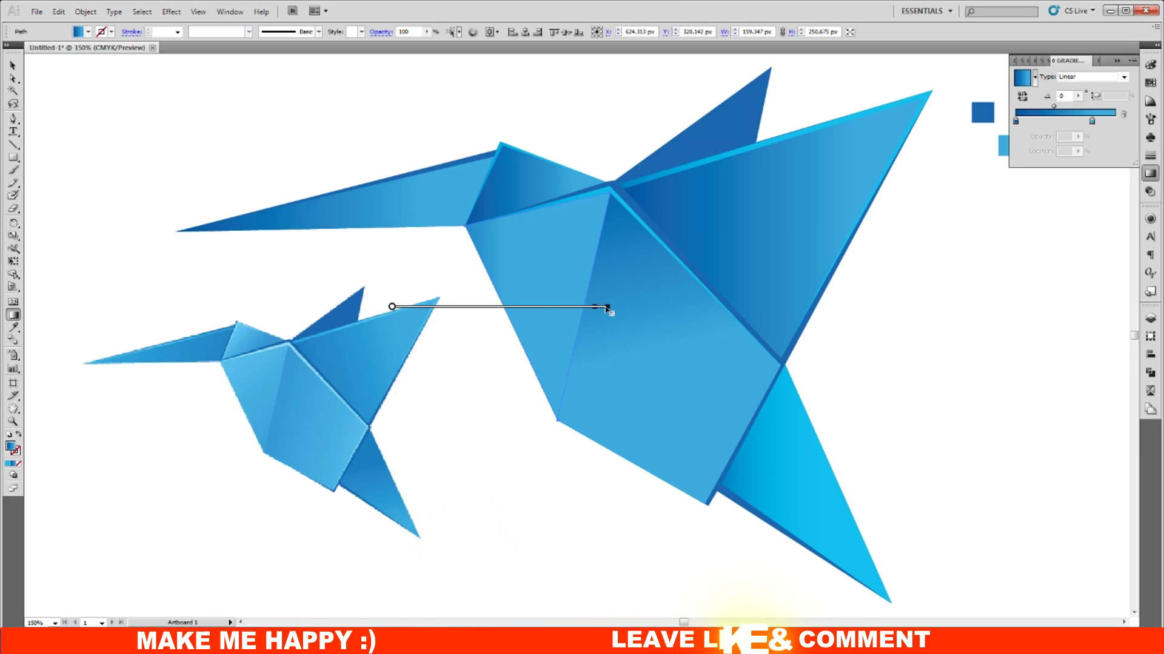
left_click_drag(538, 308, 633, 308)
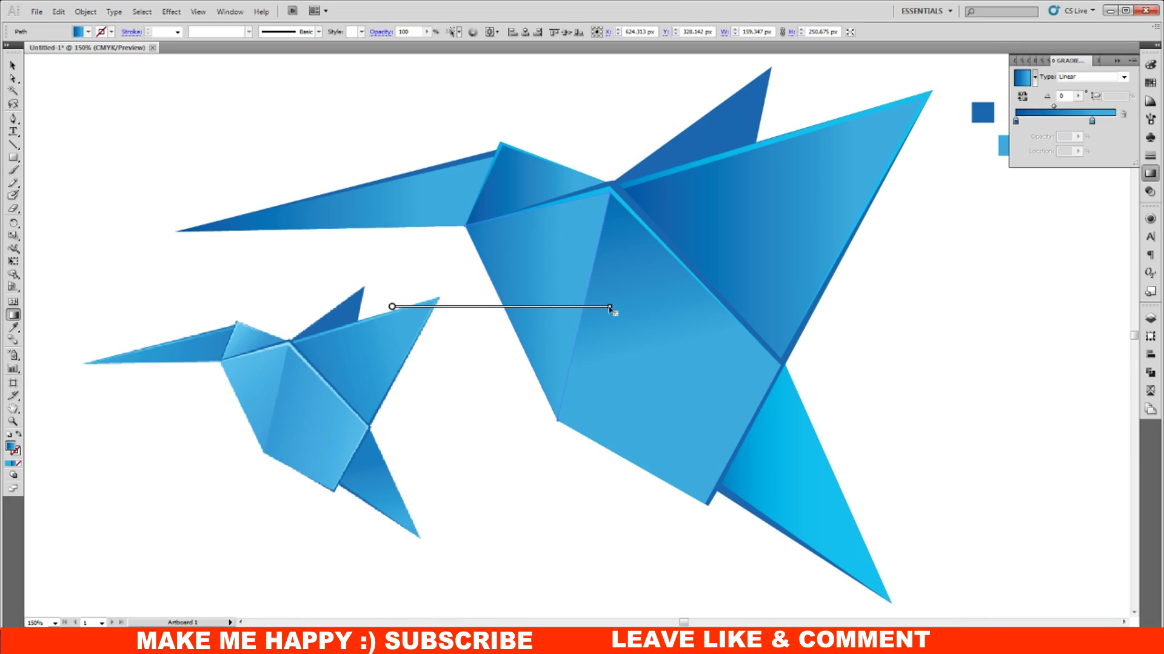
left_click_drag(610, 308, 598, 308)
key("v")
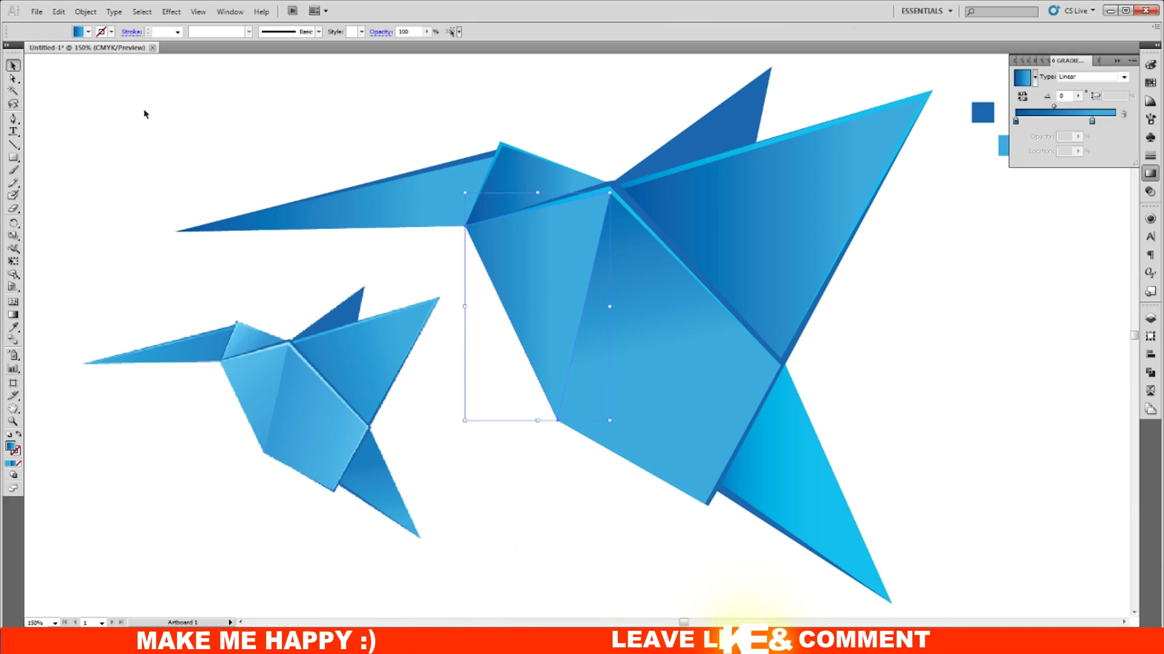
left_click(146, 114)
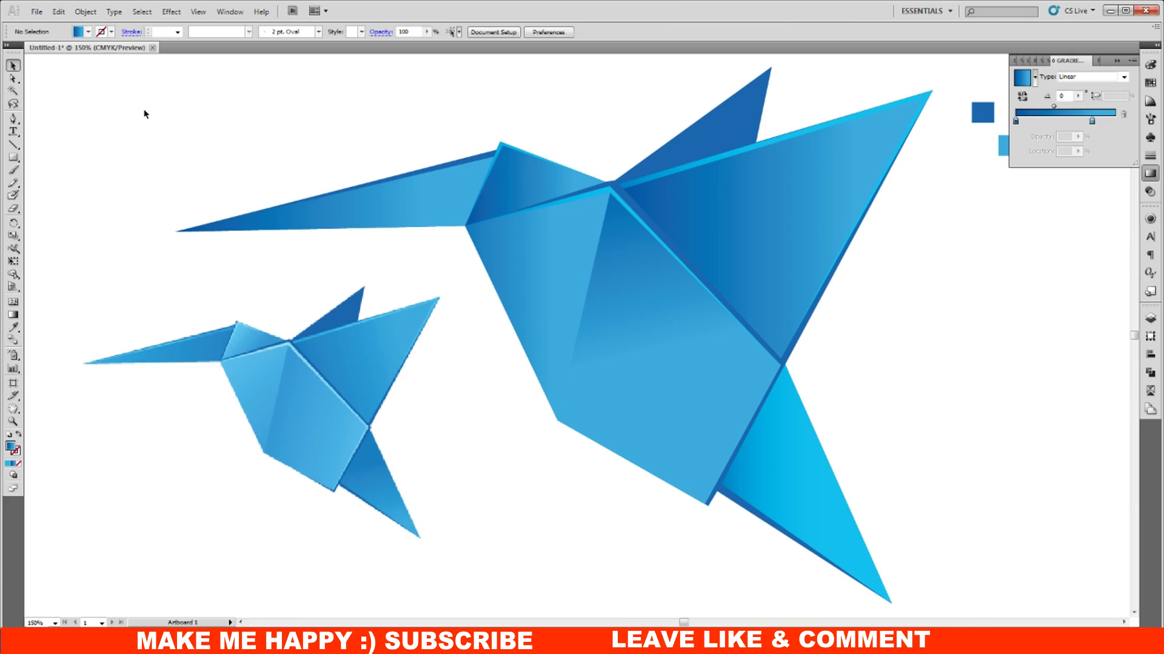
Reverse the beak's gradient and stretch it further to the right.
left_click(379, 211)
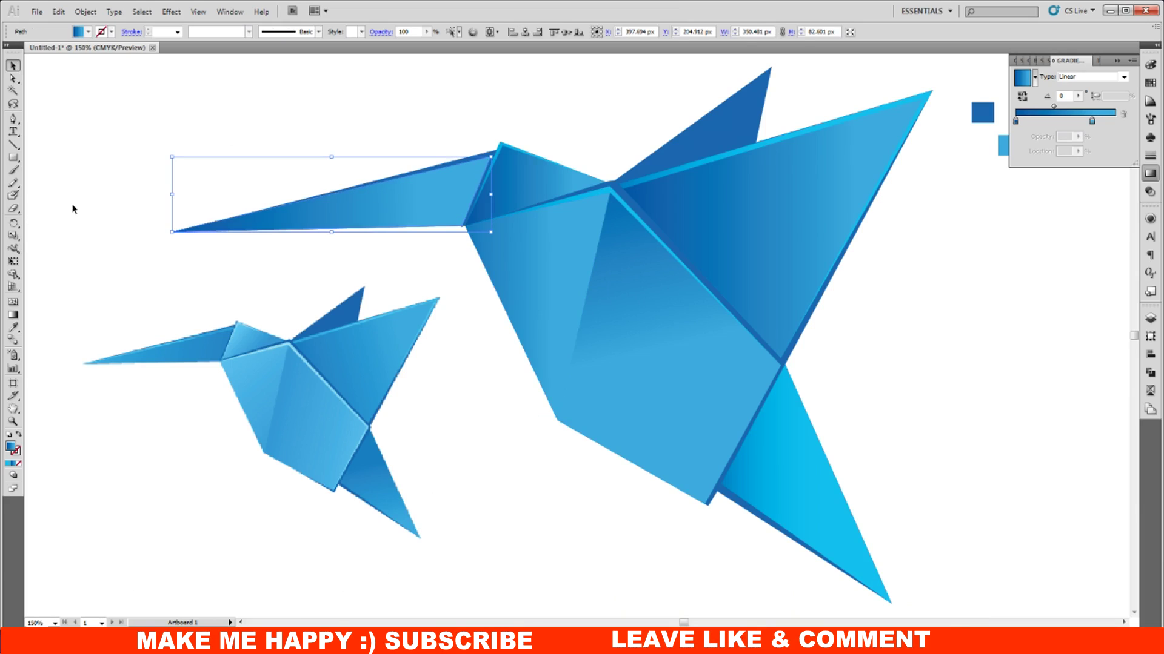
left_click(109, 200)
left_click_drag(296, 221, 299, 221)
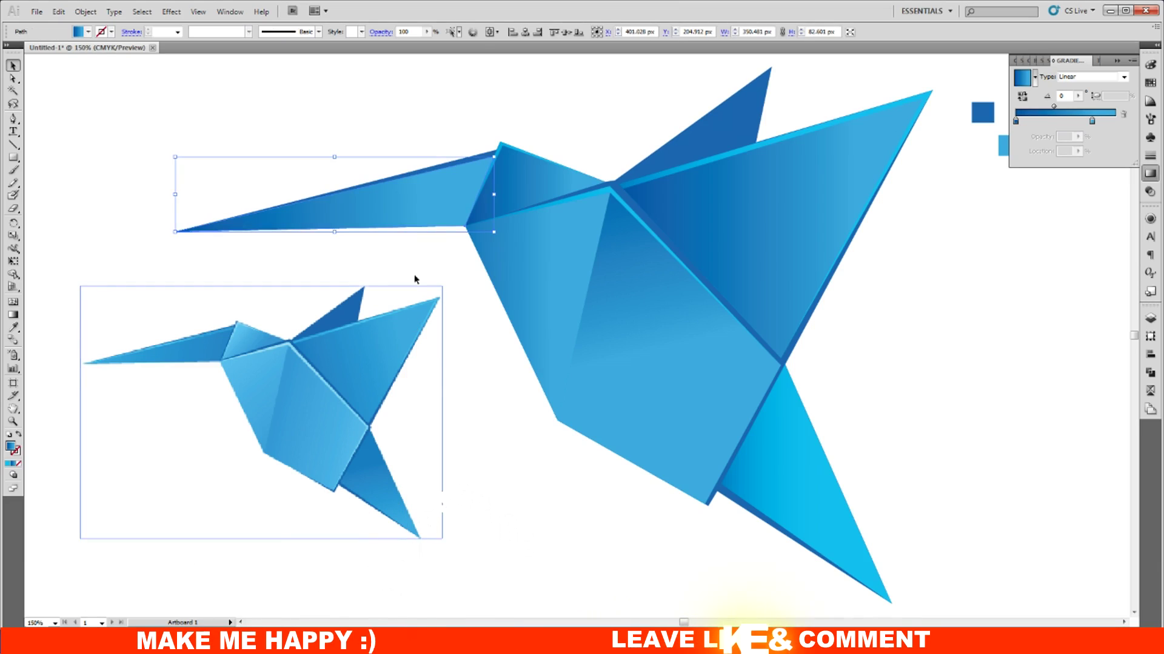
left_click(13, 314)
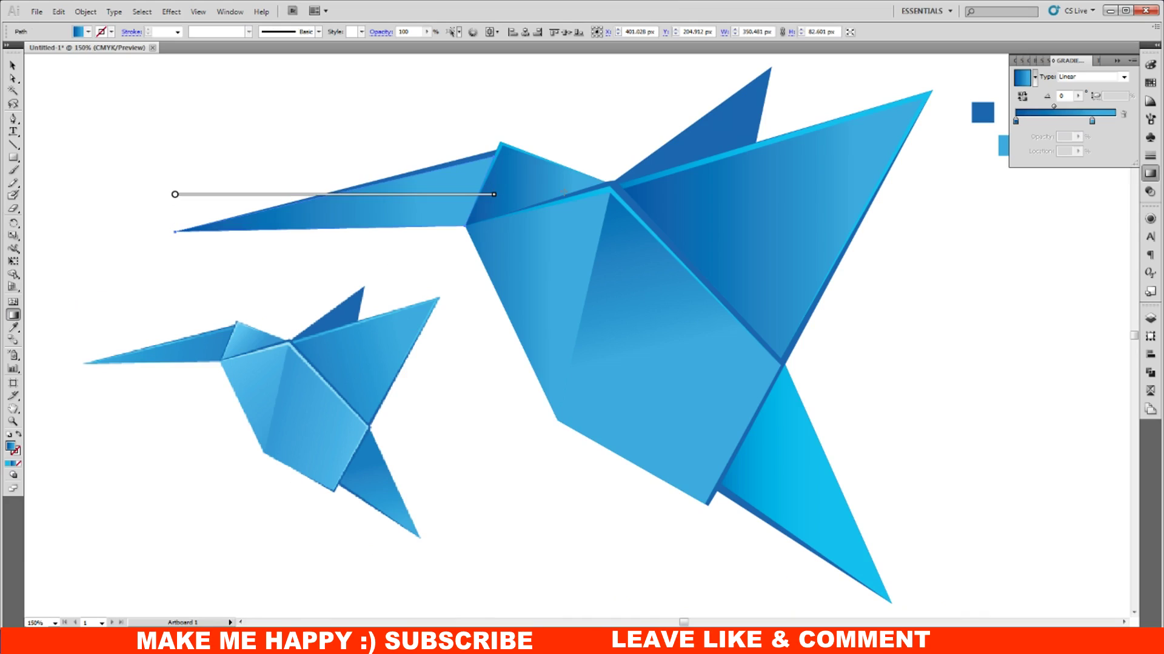
left_click(1022, 97)
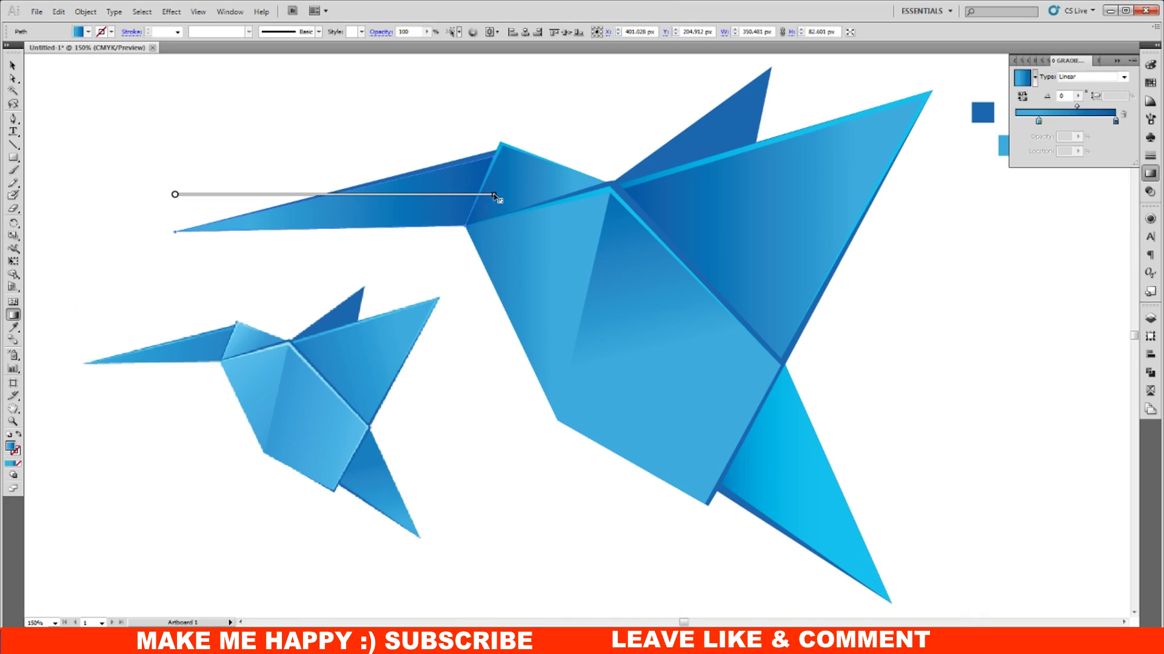
left_click_drag(496, 195, 569, 196)
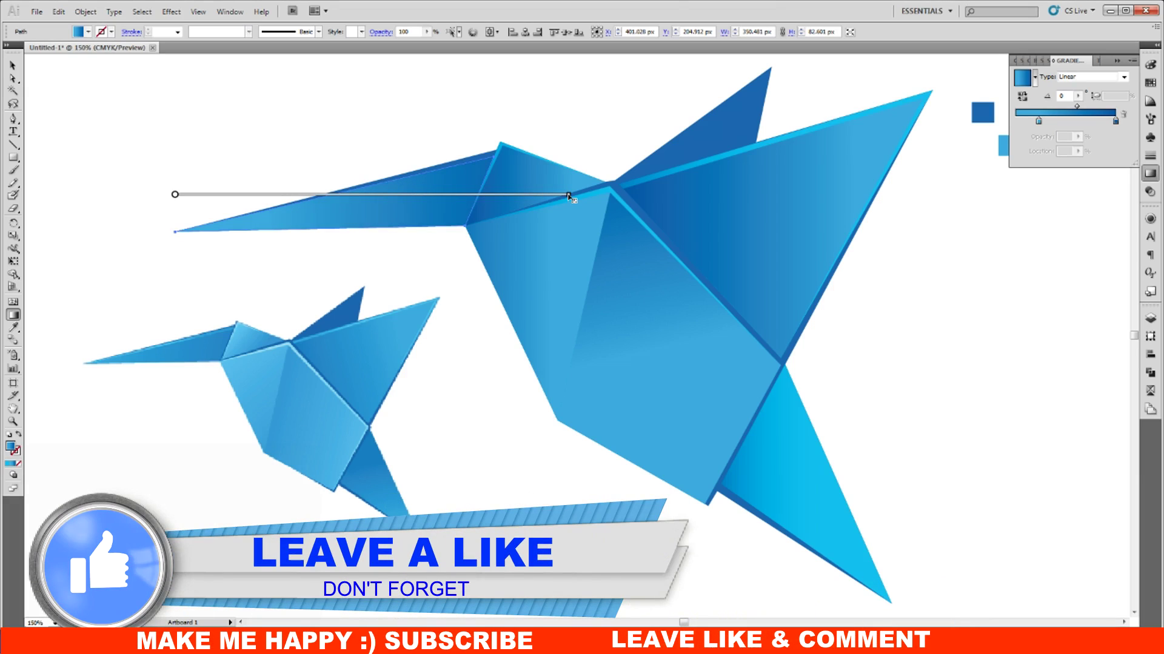
left_click(14, 65)
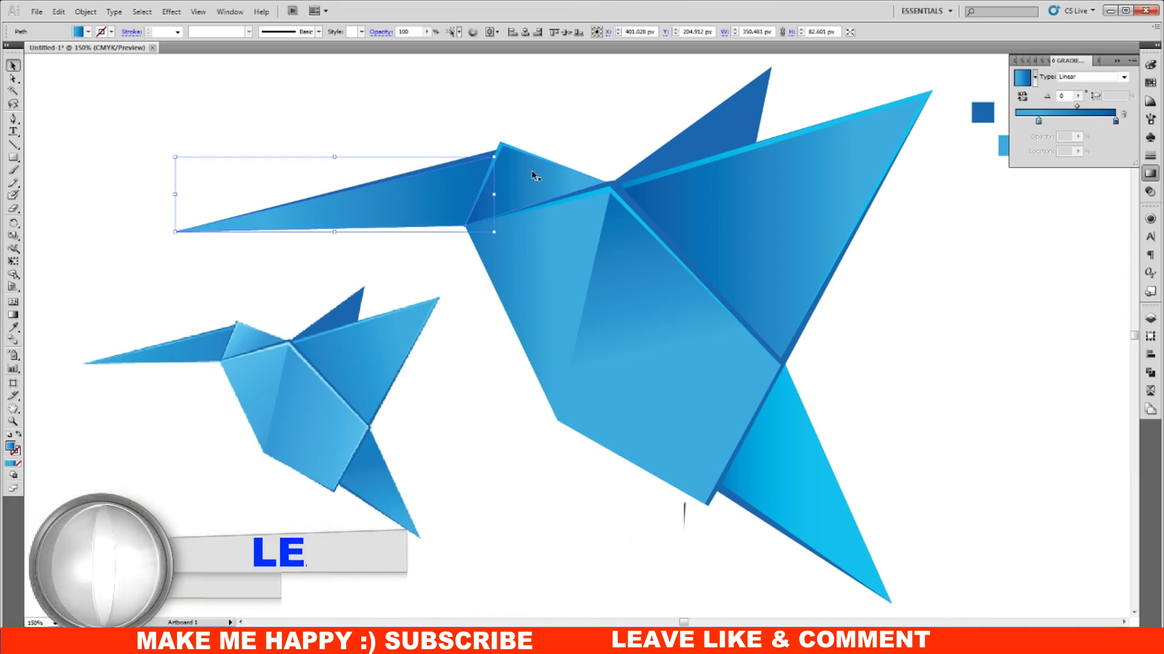
Reverse the small head triangle's gradient and extend it slightly toward the neck.
left_click(532, 176)
left_click(1022, 97)
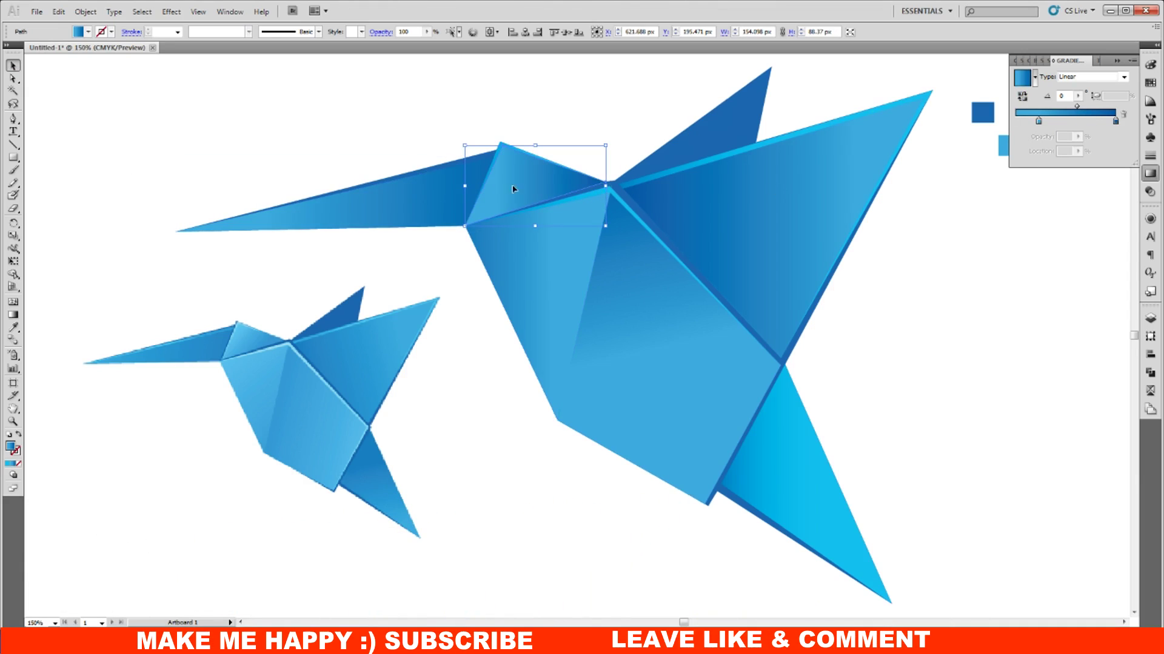
left_click(13, 314)
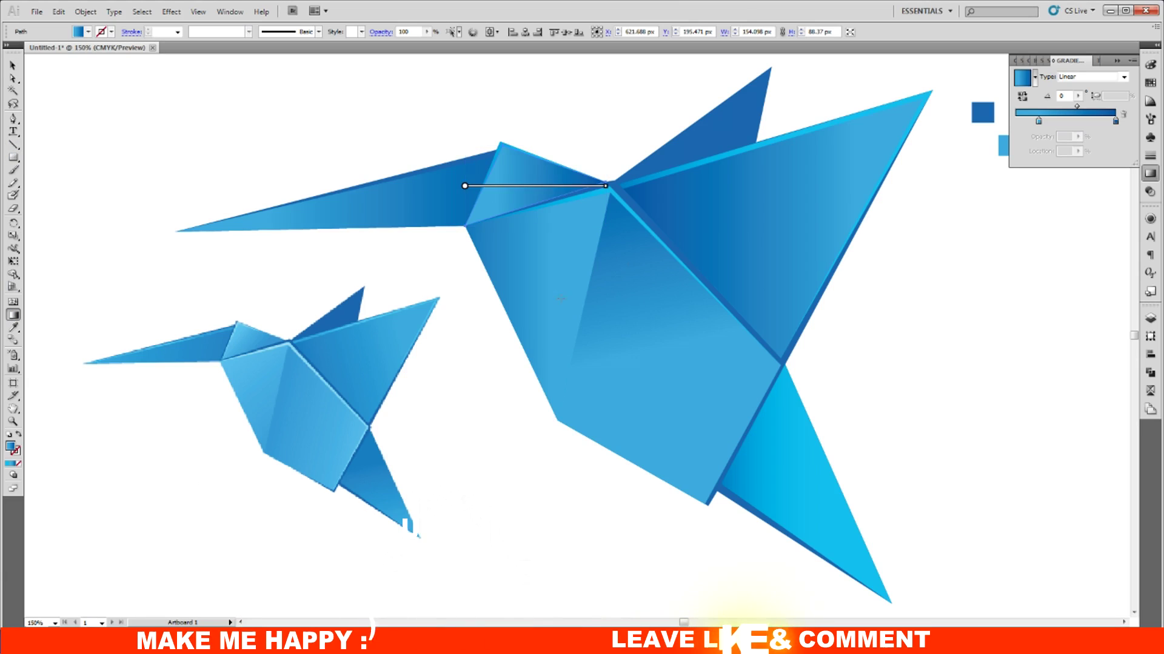
left_click_drag(605, 186, 612, 187)
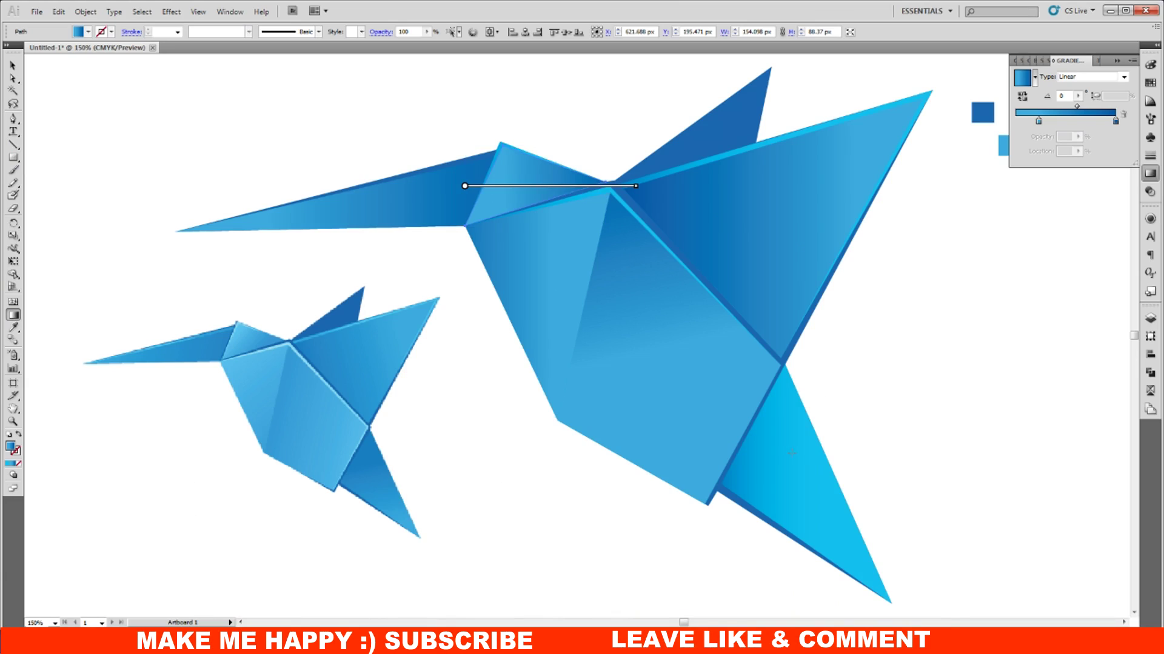
left_click(13, 65)
left_click(791, 490)
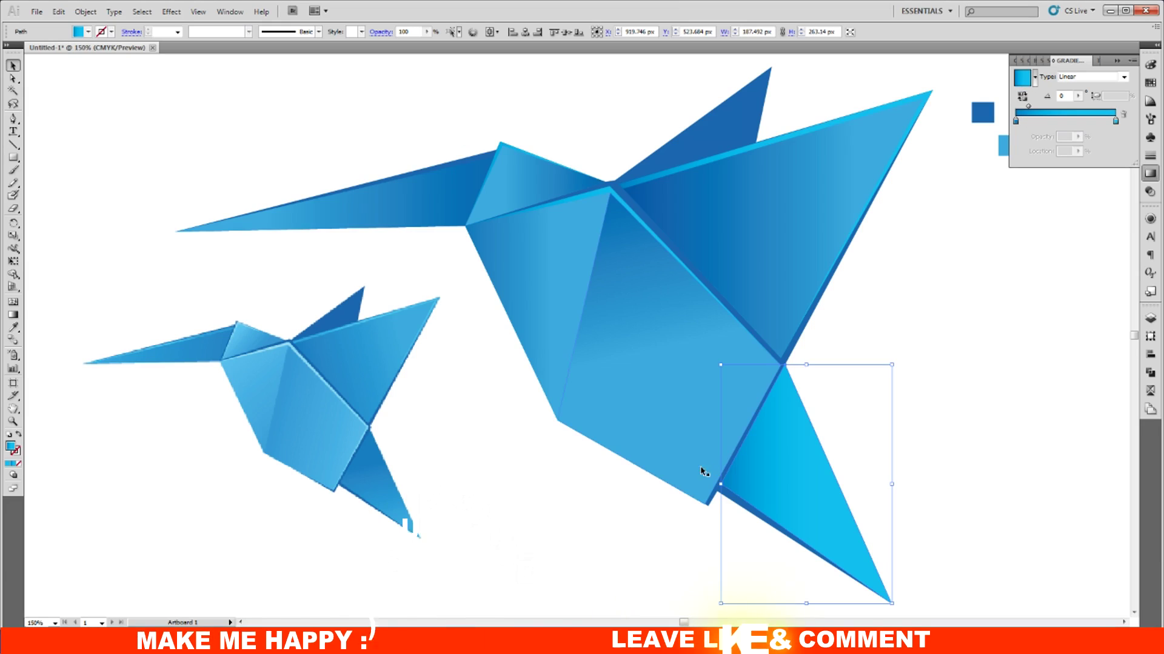
Rotate the tail gradient to about -83° from the body junction, moving the midpoint to darken the top.
left_click(1022, 97)
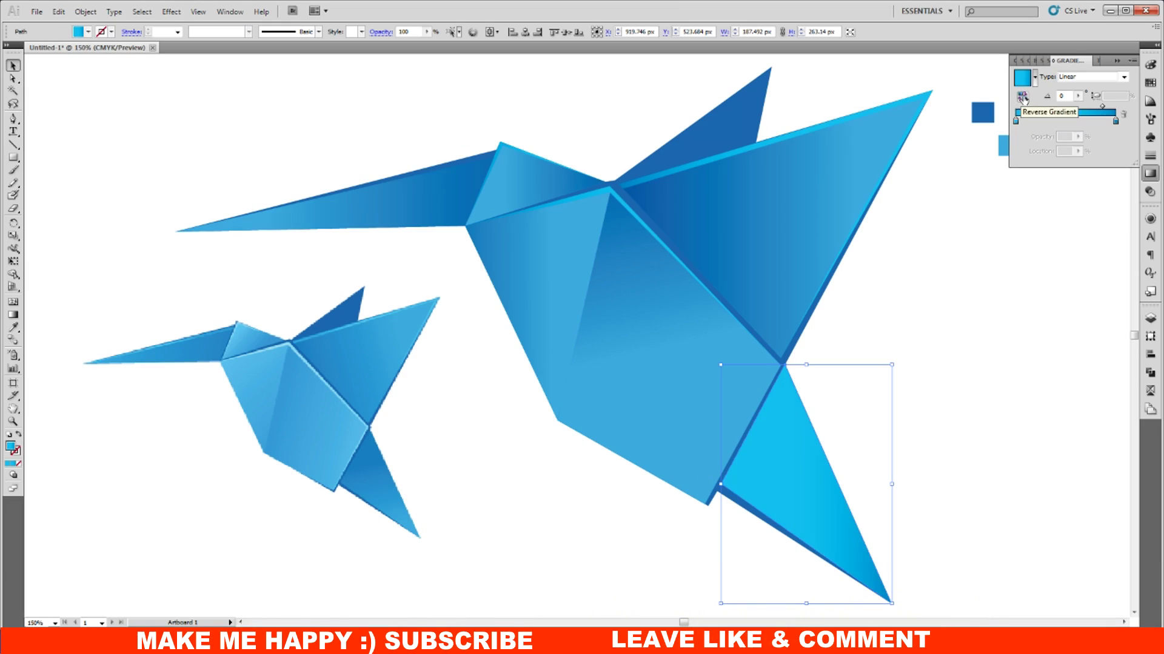
left_click(1022, 97)
left_click(15, 315)
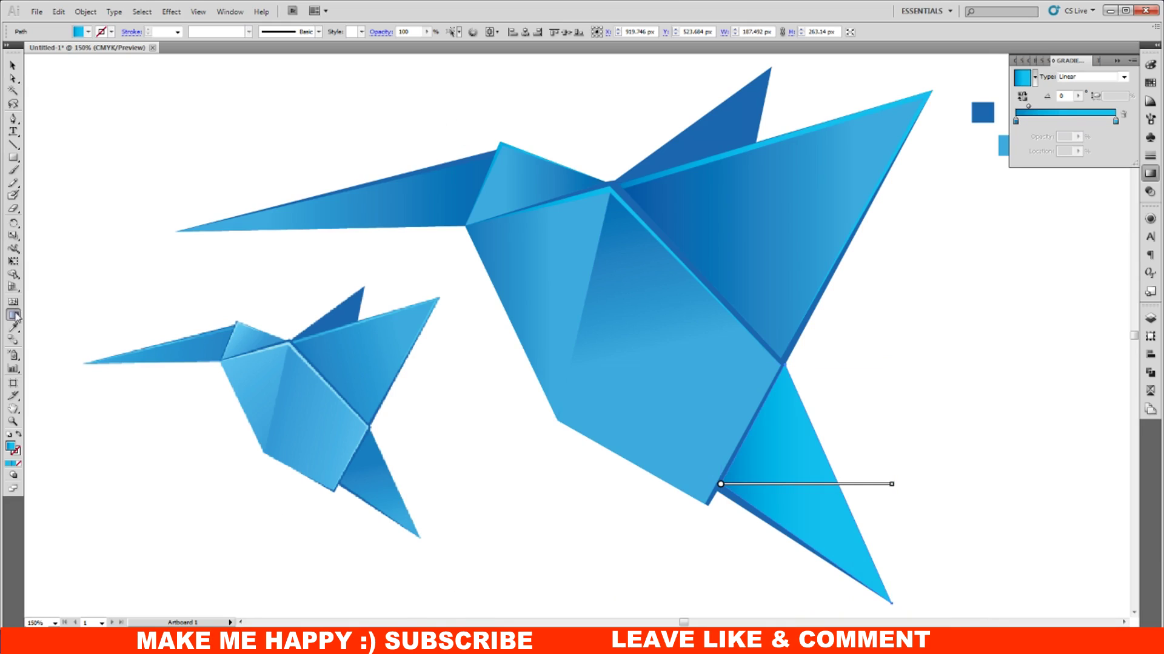
left_click_drag(895, 483, 703, 579)
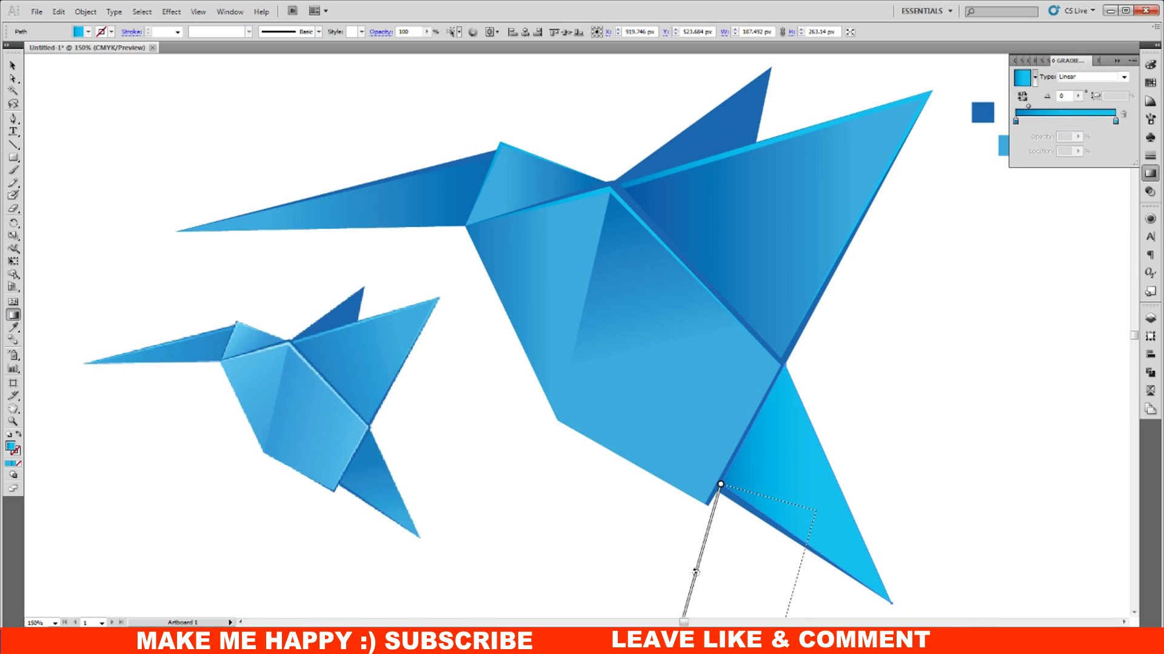
left_click_drag(700, 617, 788, 617)
left_click_drag(815, 507, 788, 374)
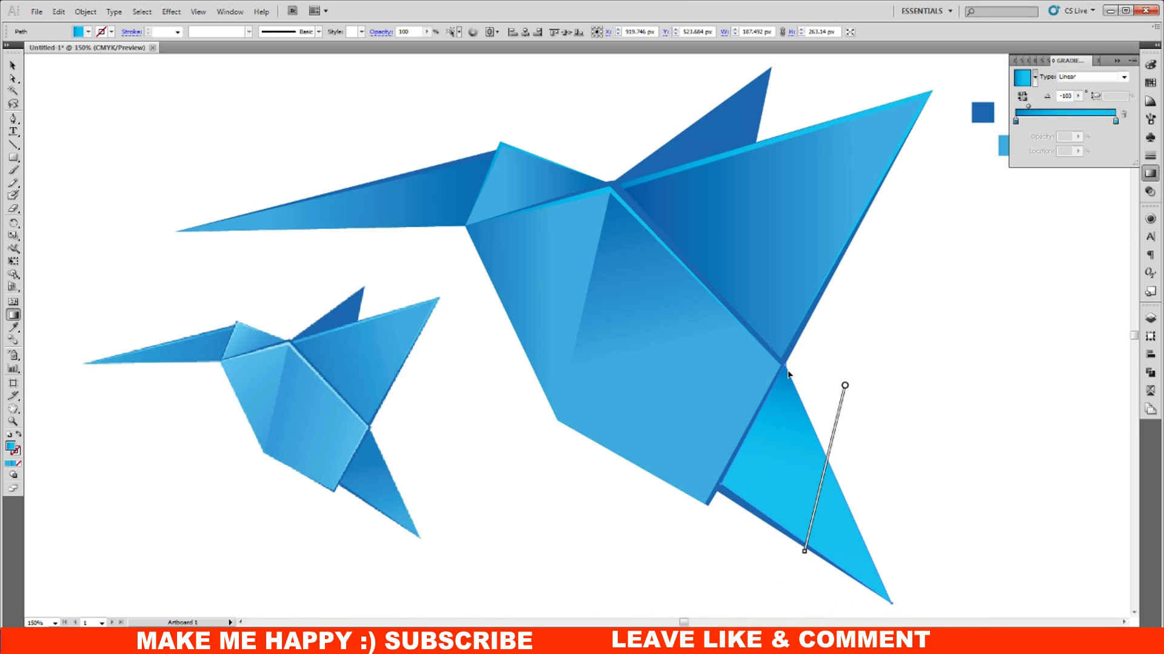
mouse_move(845, 387)
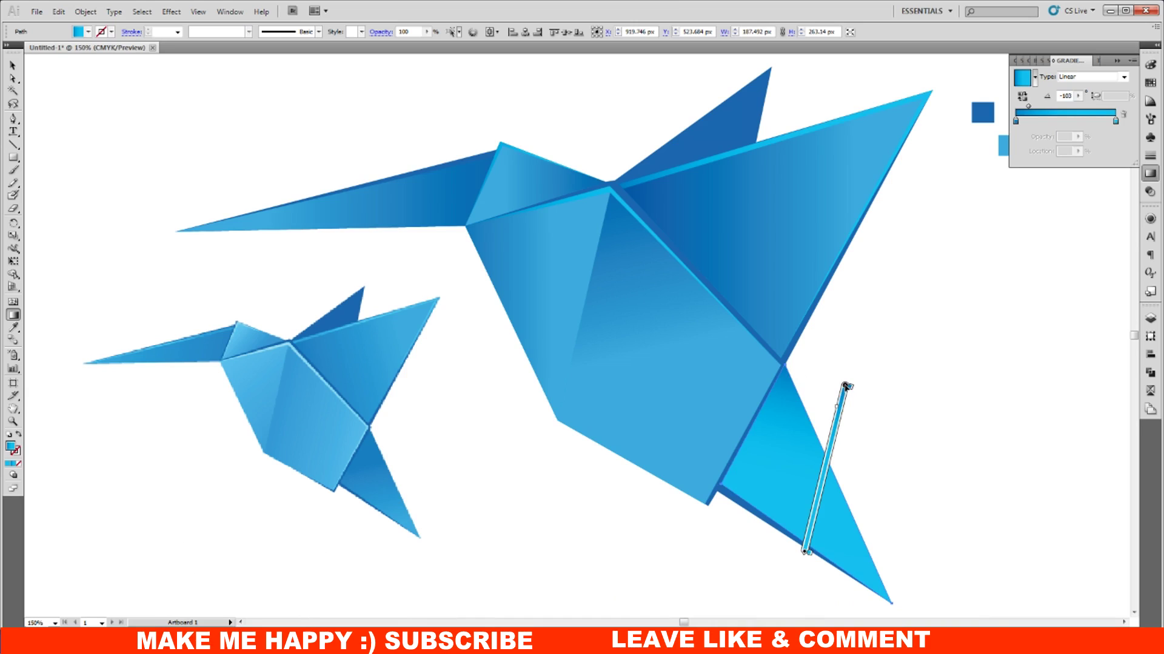
left_click_drag(845, 385, 841, 409)
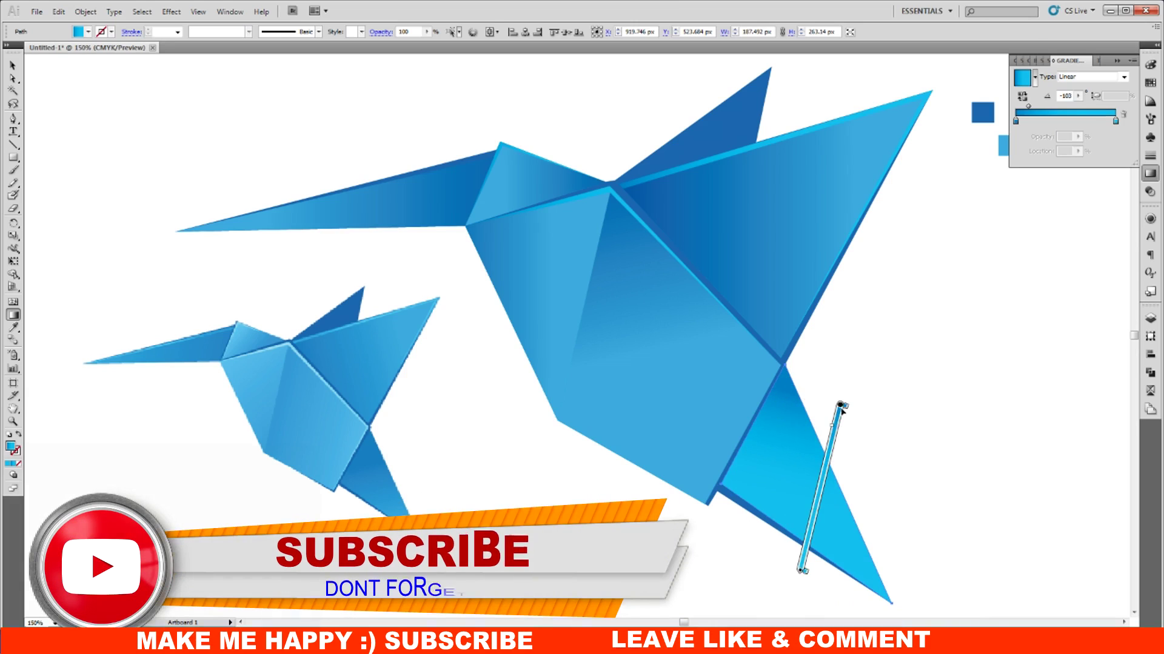
mouse_move(840, 404)
left_mouse_down()
mouse_move(789, 412)
mouse_move(786, 390)
left_mouse_up()
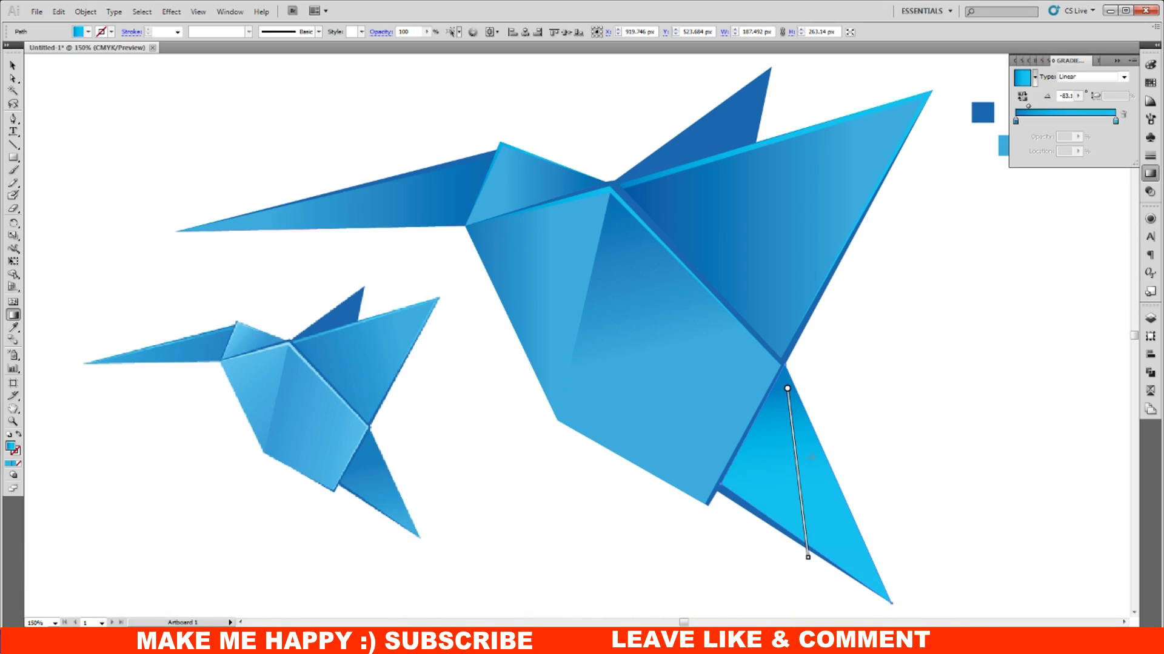
left_click_drag(794, 417, 796, 444)
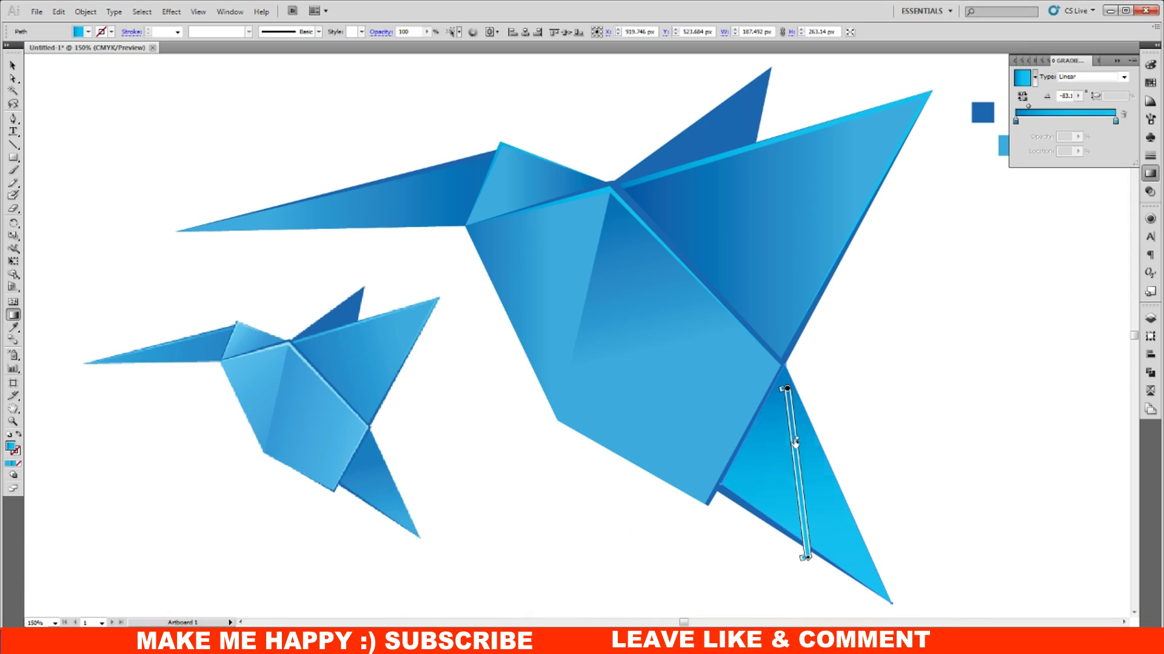
Move the large body facet's gradient midpoint left to about 24.8%.
left_click(13, 64)
left_click(204, 124)
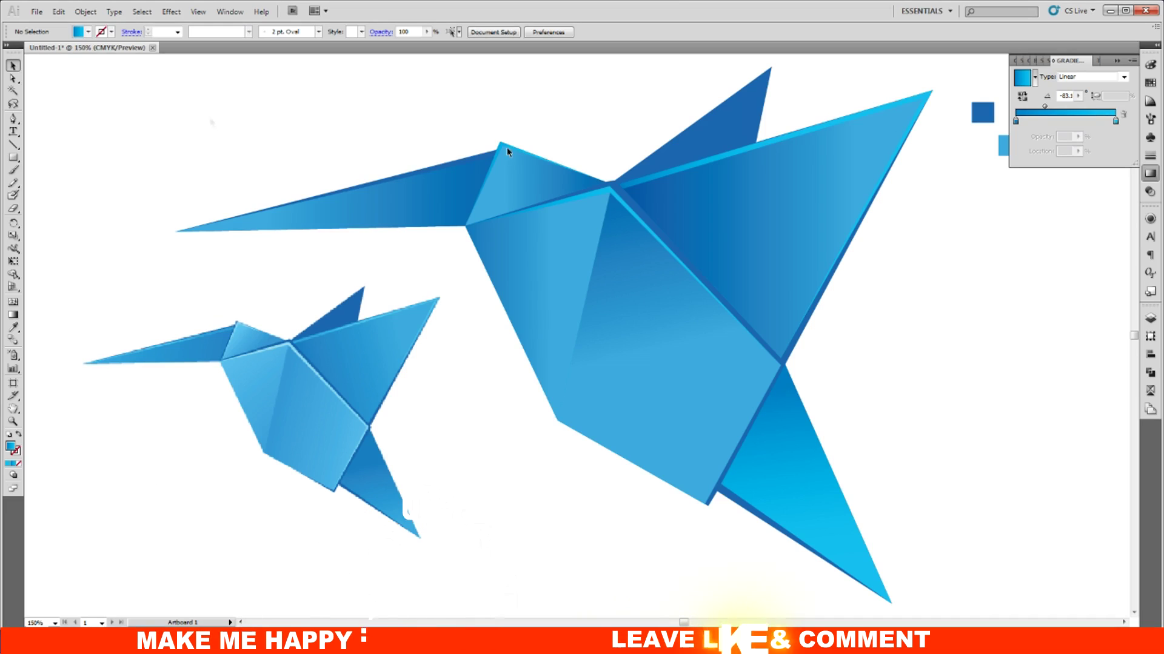
left_click(612, 188)
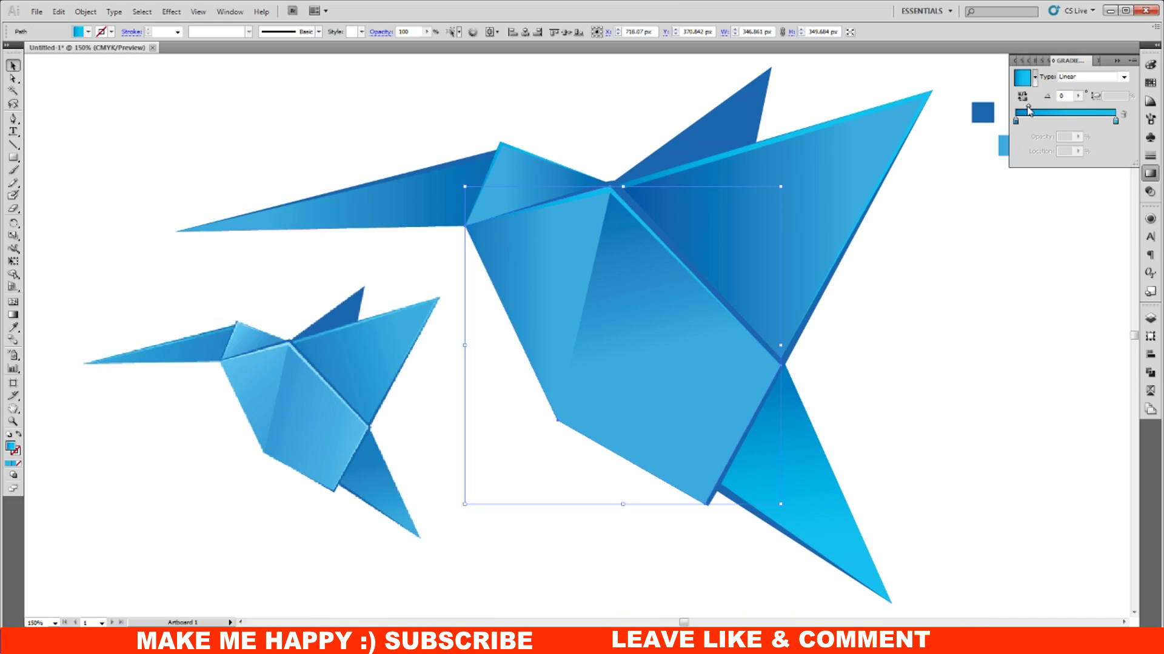
left_click_drag(1029, 108, 1043, 108)
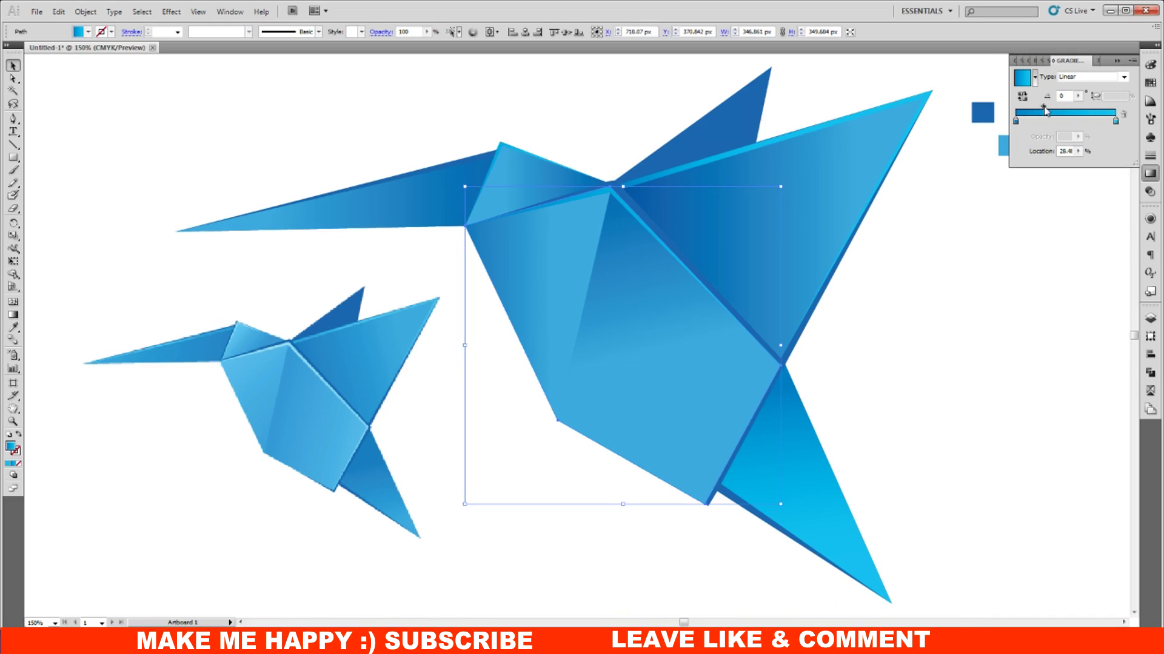
left_click(1001, 263)
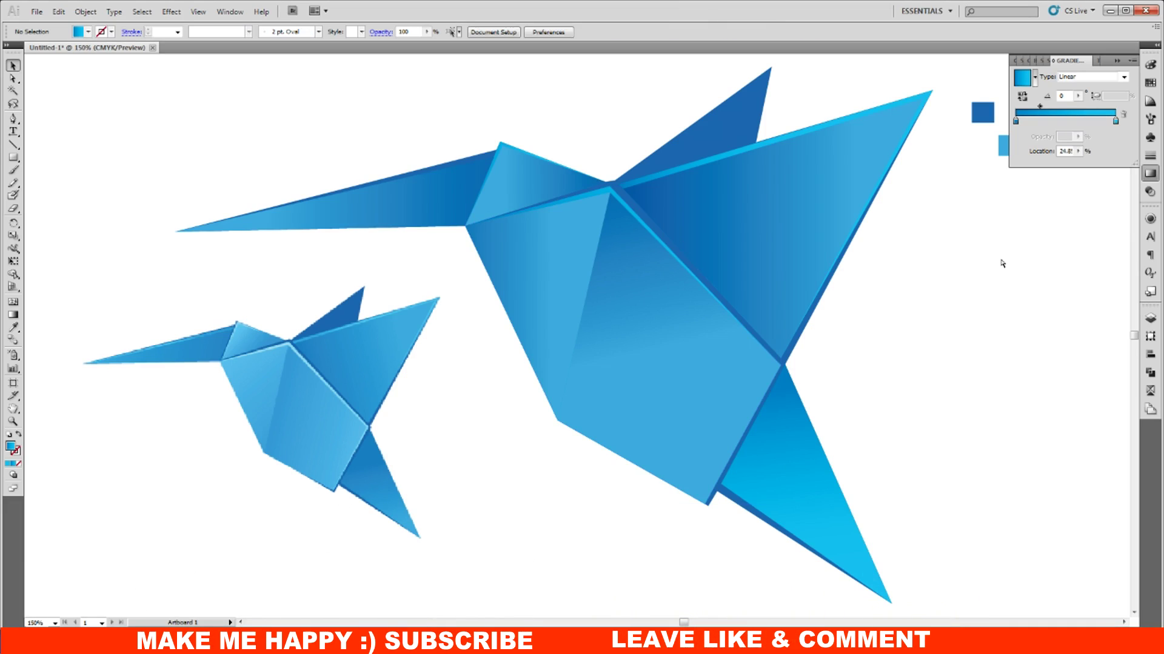
key("ctrl+z")
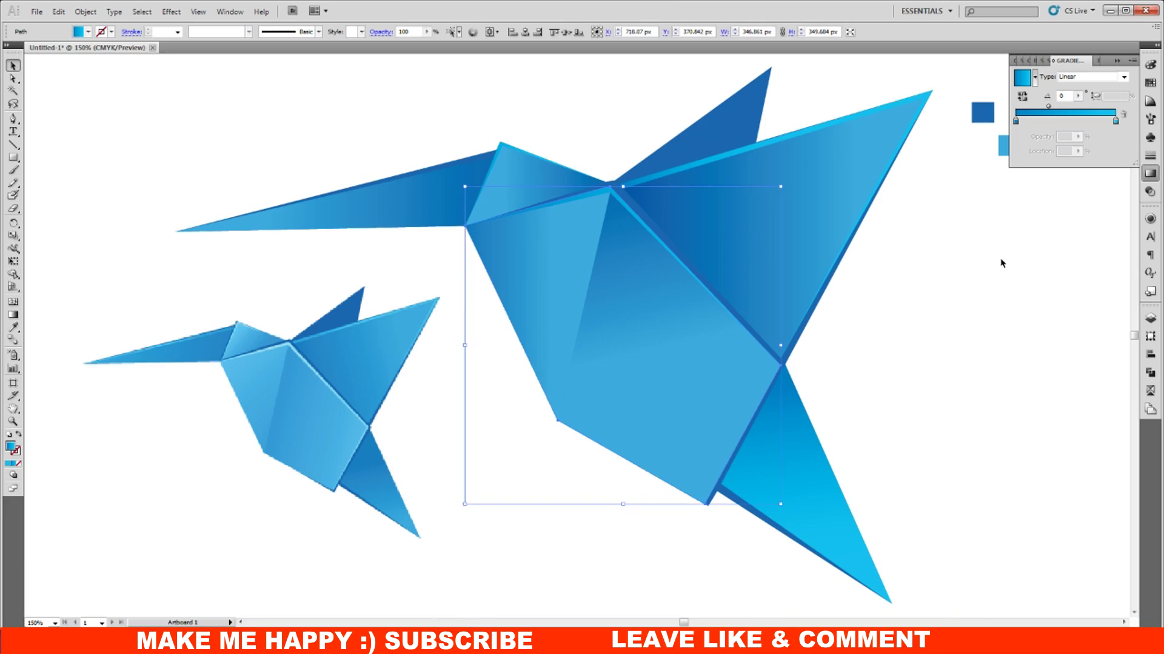
left_click(1001, 263)
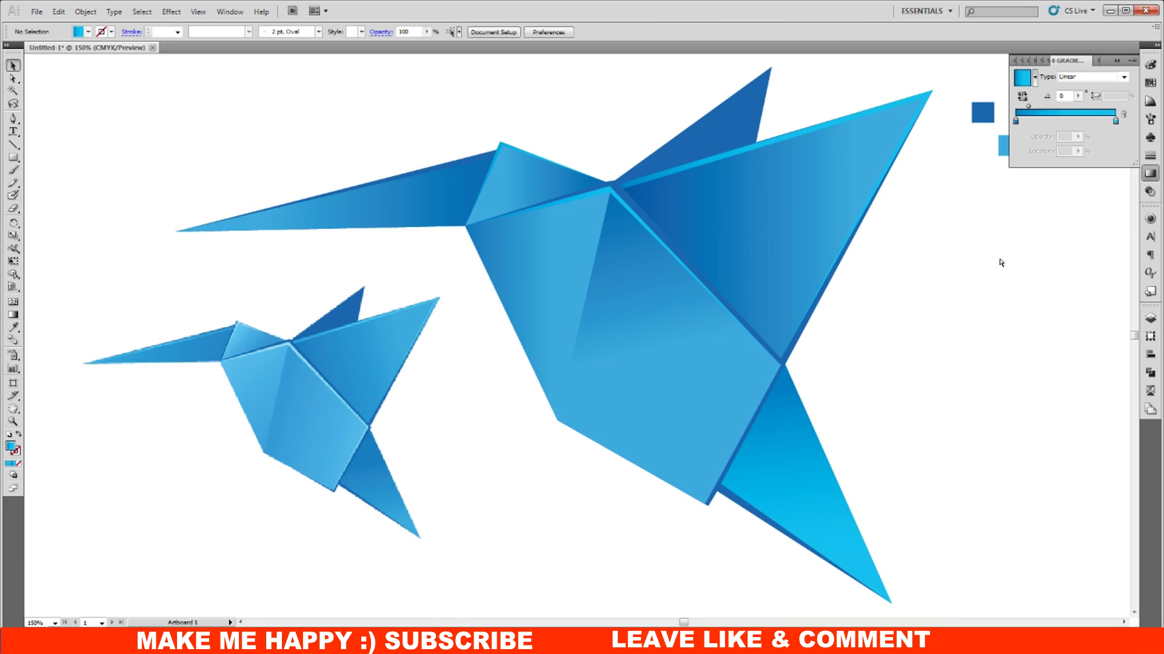
Zoom out and delete the two small colour-sample squares beside the bird.
key("ctrl+minus")
left_click_drag(892, 246, 838, 170)
key("Delete")
left_click(412, 402)
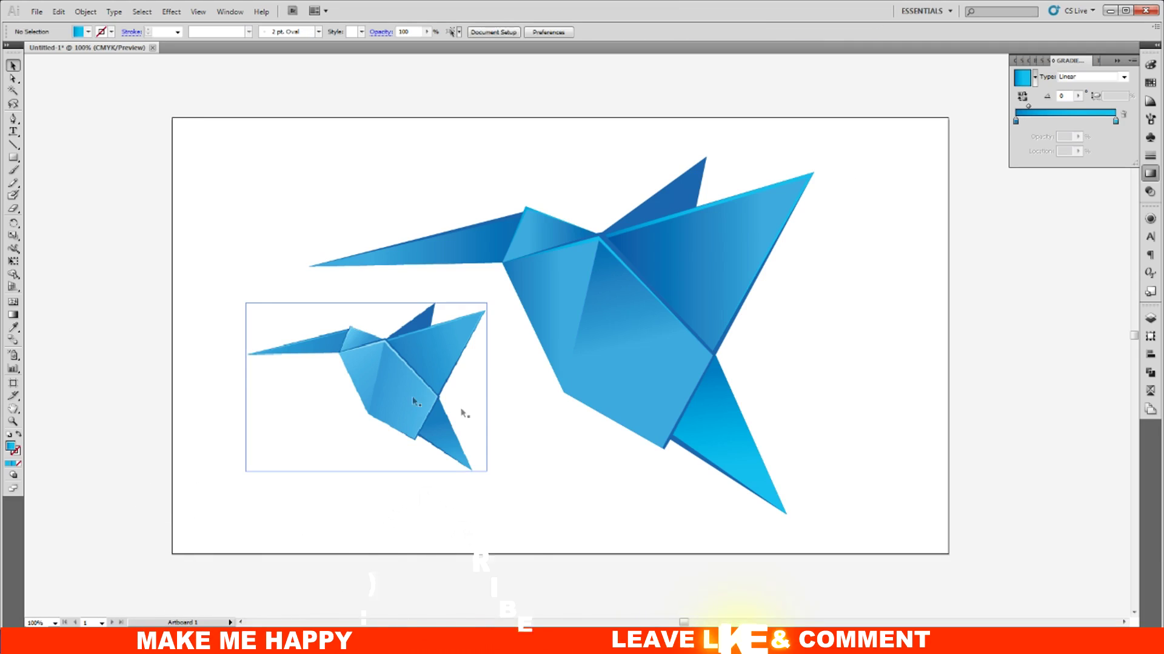
Delete the reference bird image, then select the body, wing, tail and beak facets.
left_click(405, 393)
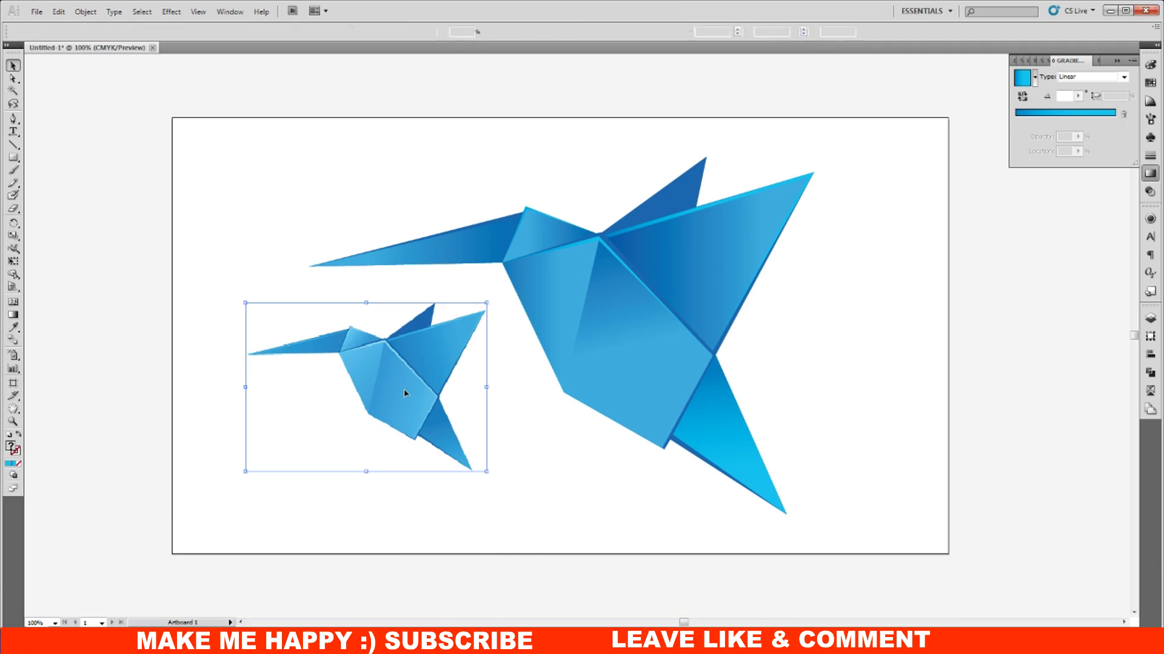
key("Delete")
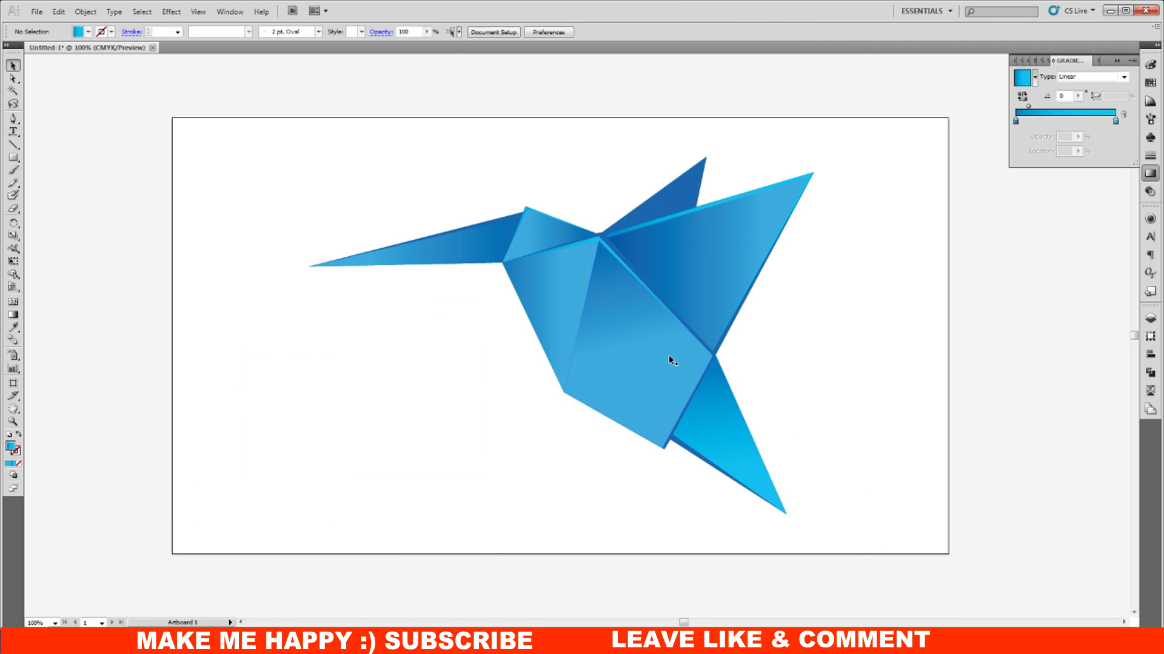
left_click_drag(701, 397, 564, 444)
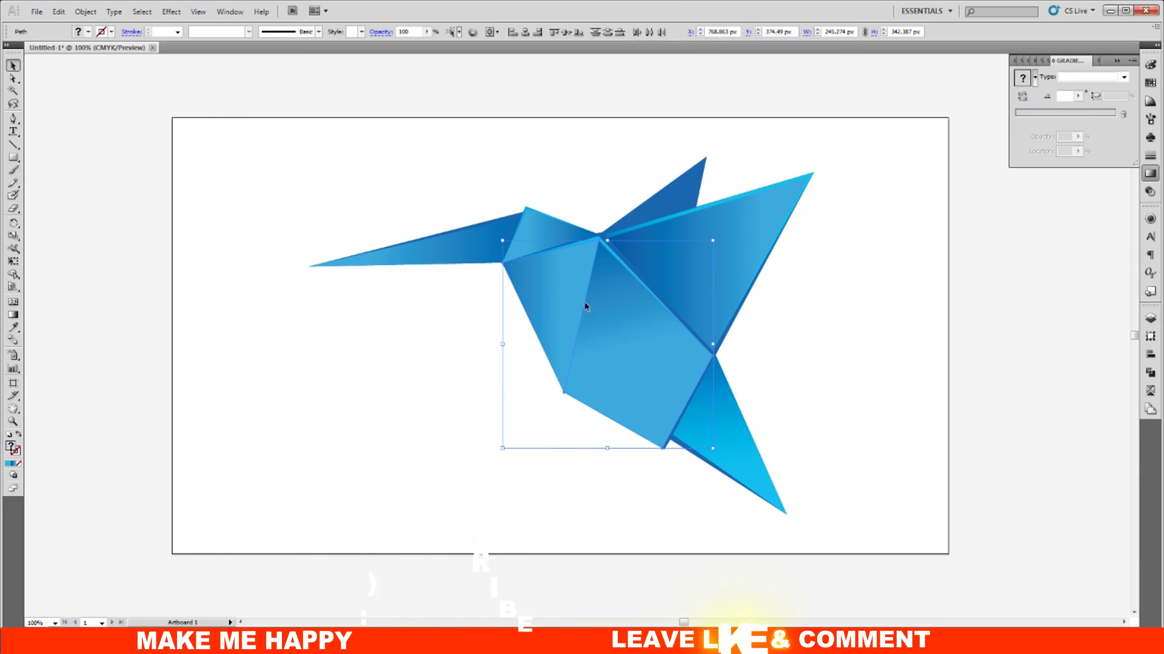
left_click(744, 226, "shift")
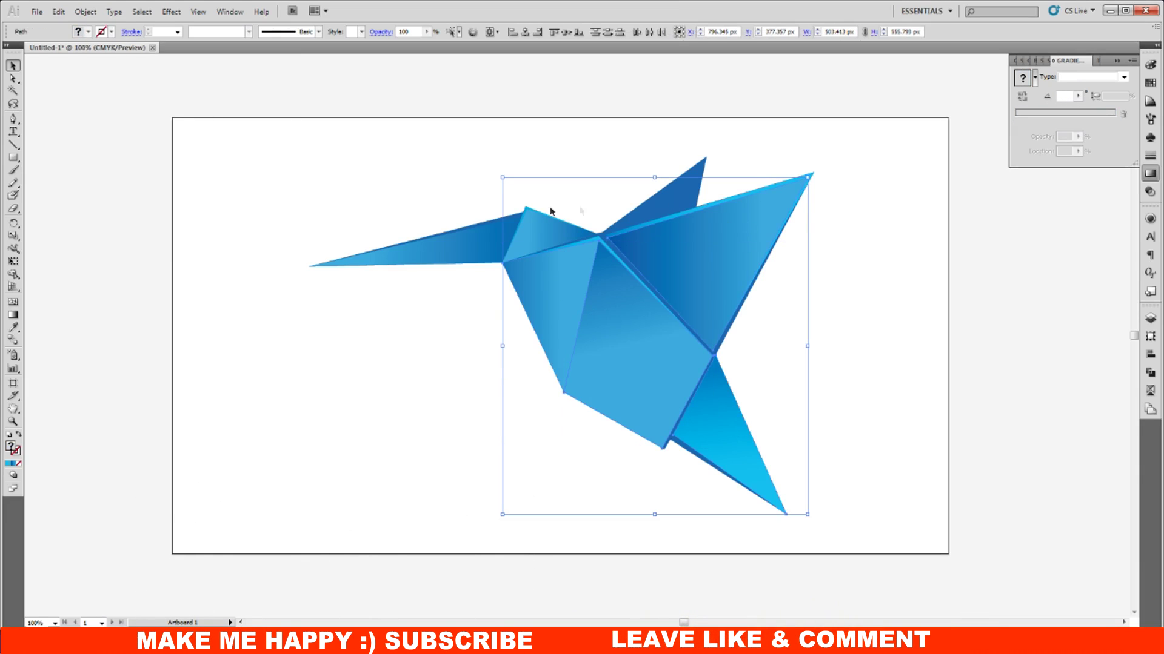
left_click(472, 238, "shift")
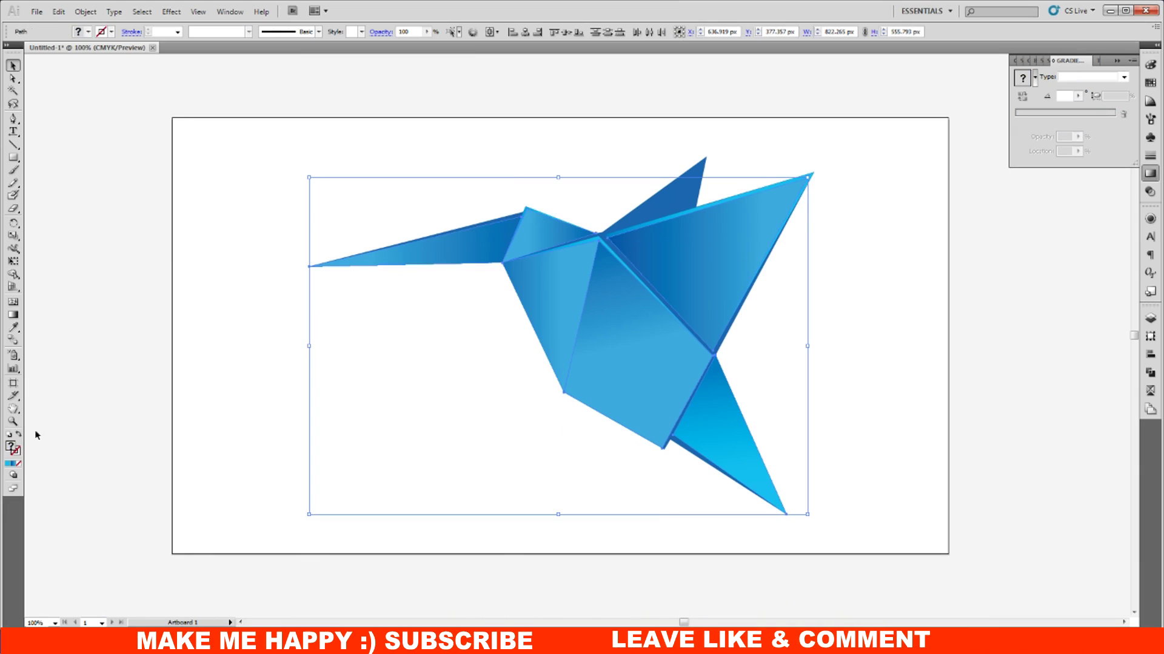
key("ctrl+plus")
scroll(448, 357, "right", 3)
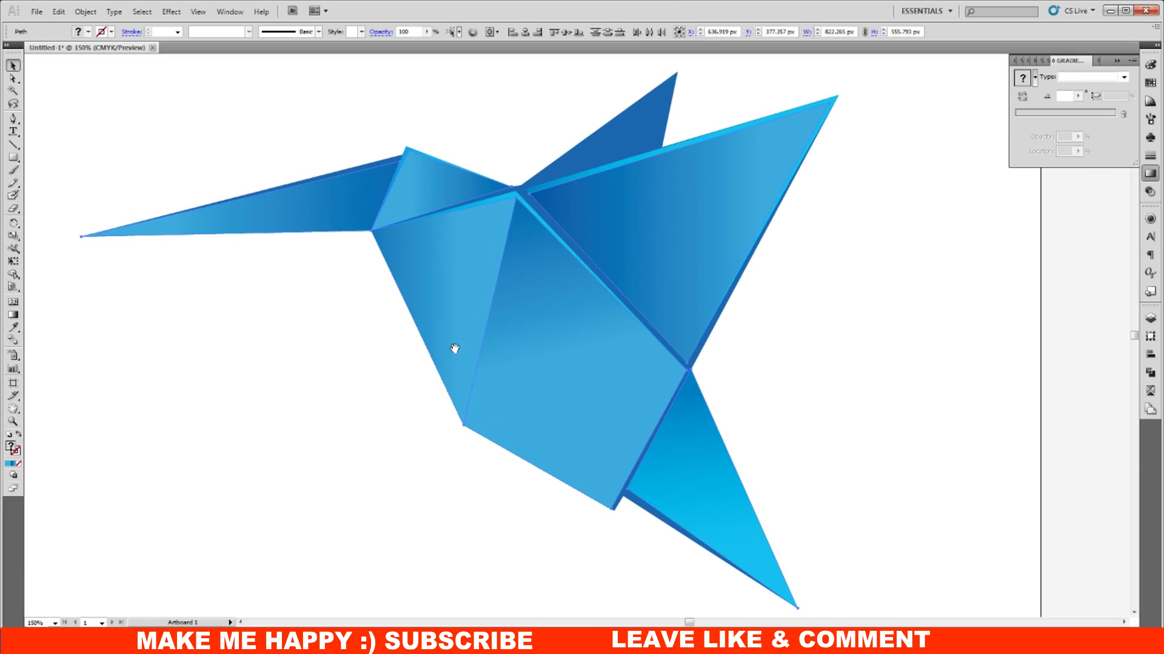
Add an Outer Glow effect with a near-white glow colour and preview it.
left_click(171, 11)
mouse_move(188, 148)
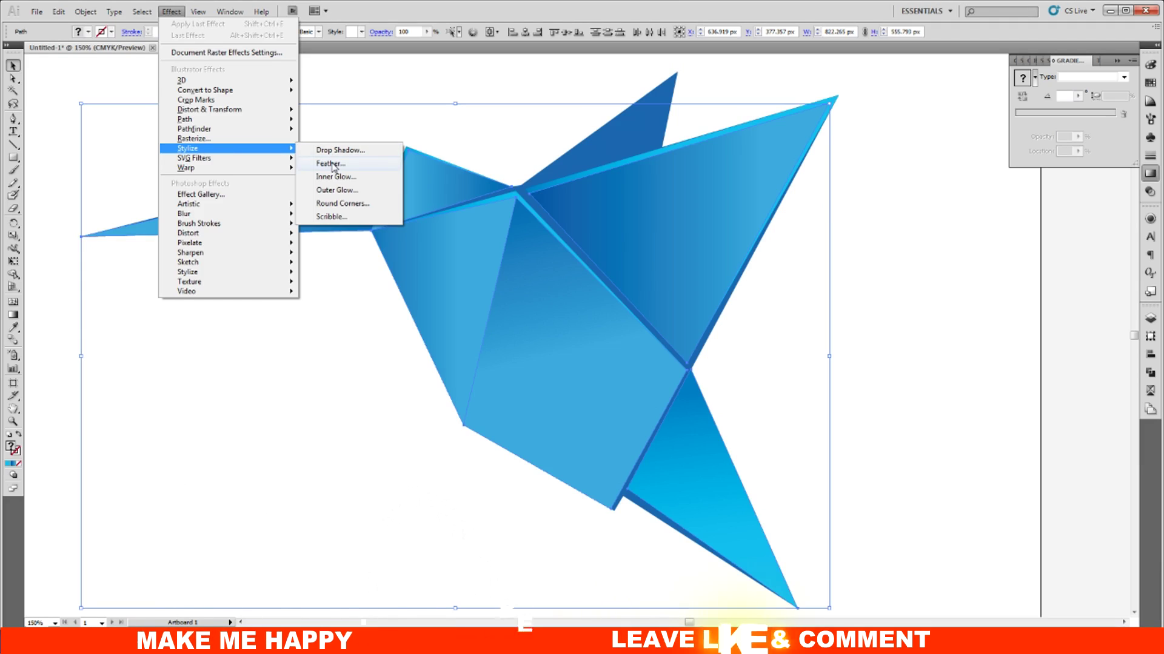
left_click(336, 190)
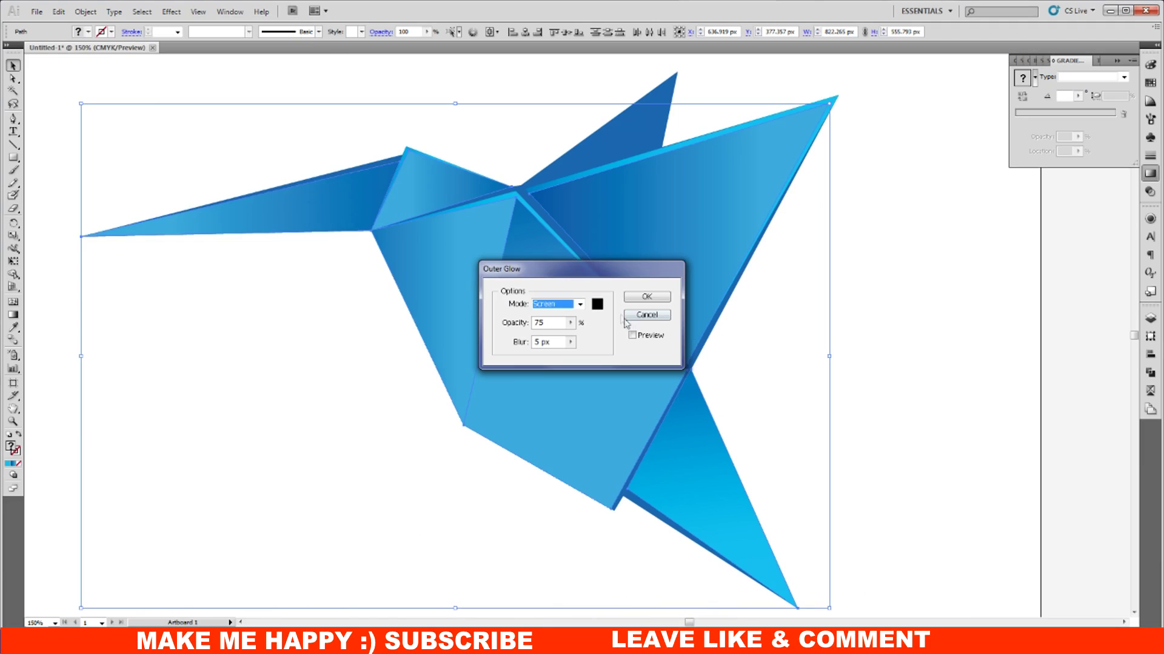
left_click(597, 304)
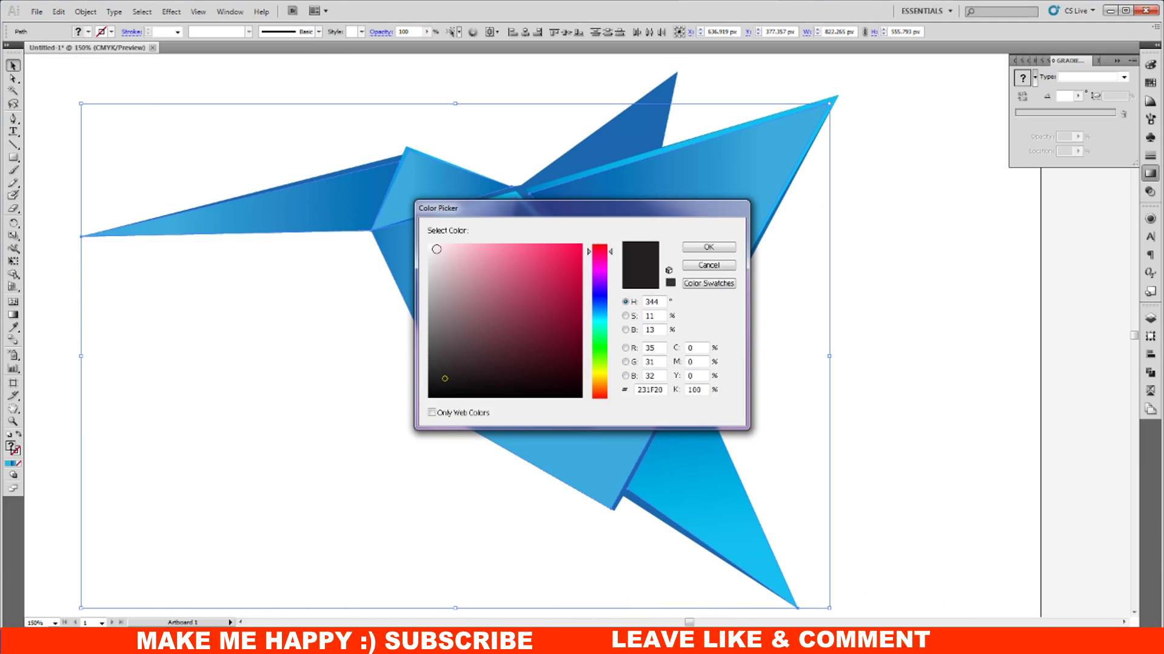
left_click(605, 320)
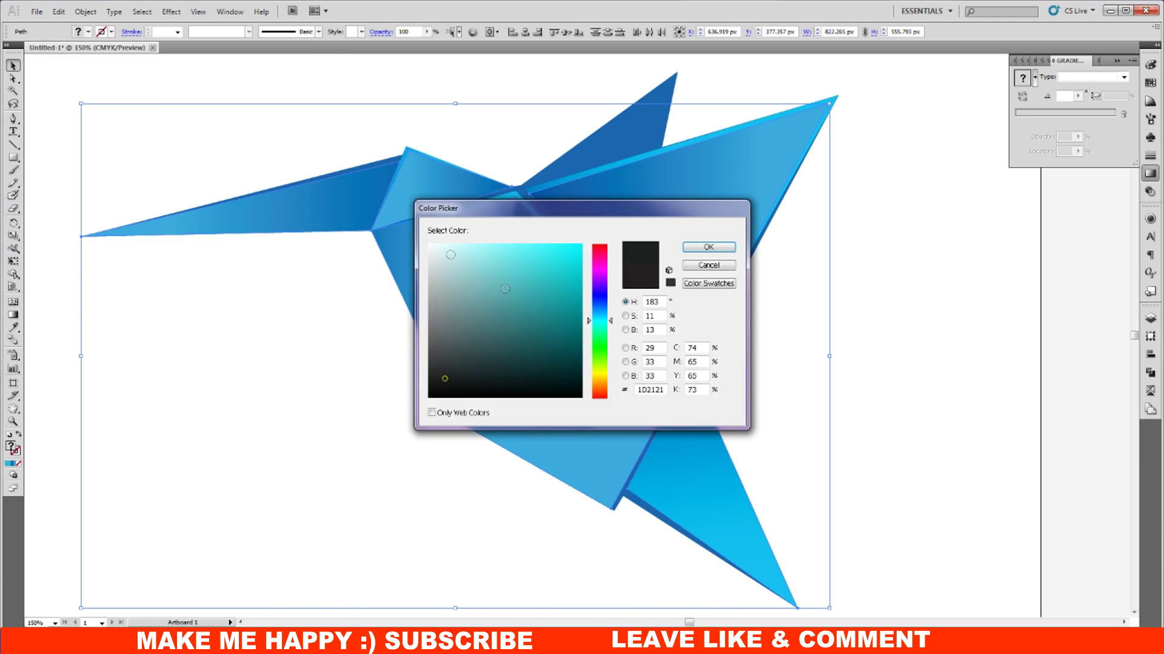
mouse_move(452, 252)
left_mouse_down()
mouse_move(420, 245)
mouse_move(443, 380)
left_mouse_up()
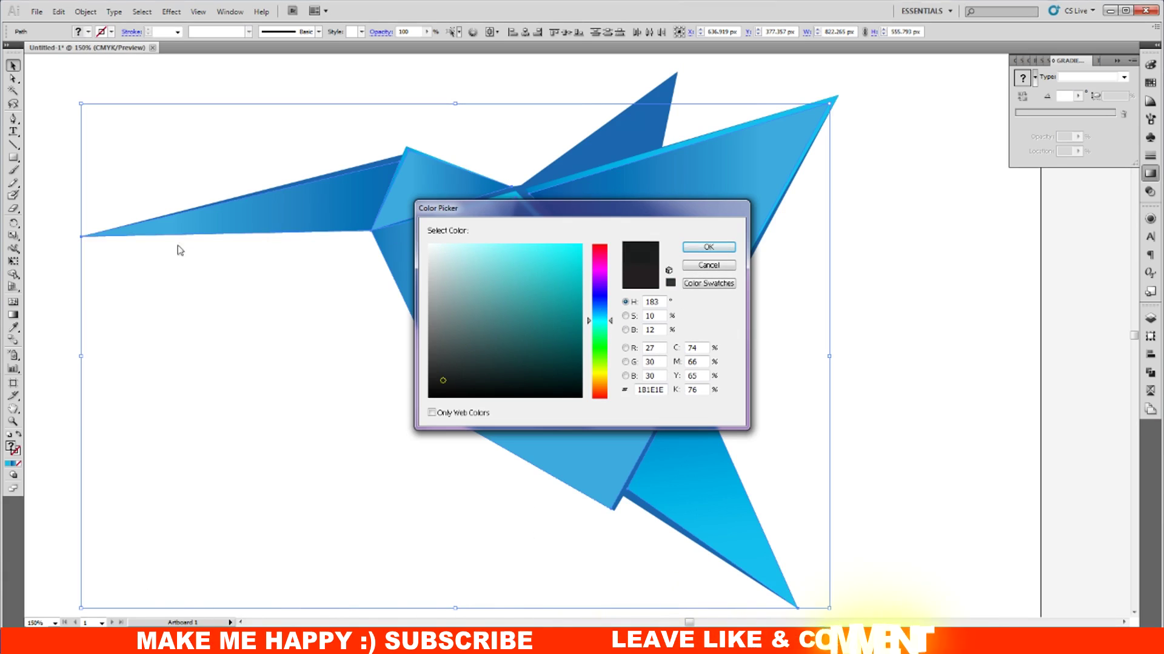
left_click(429, 245)
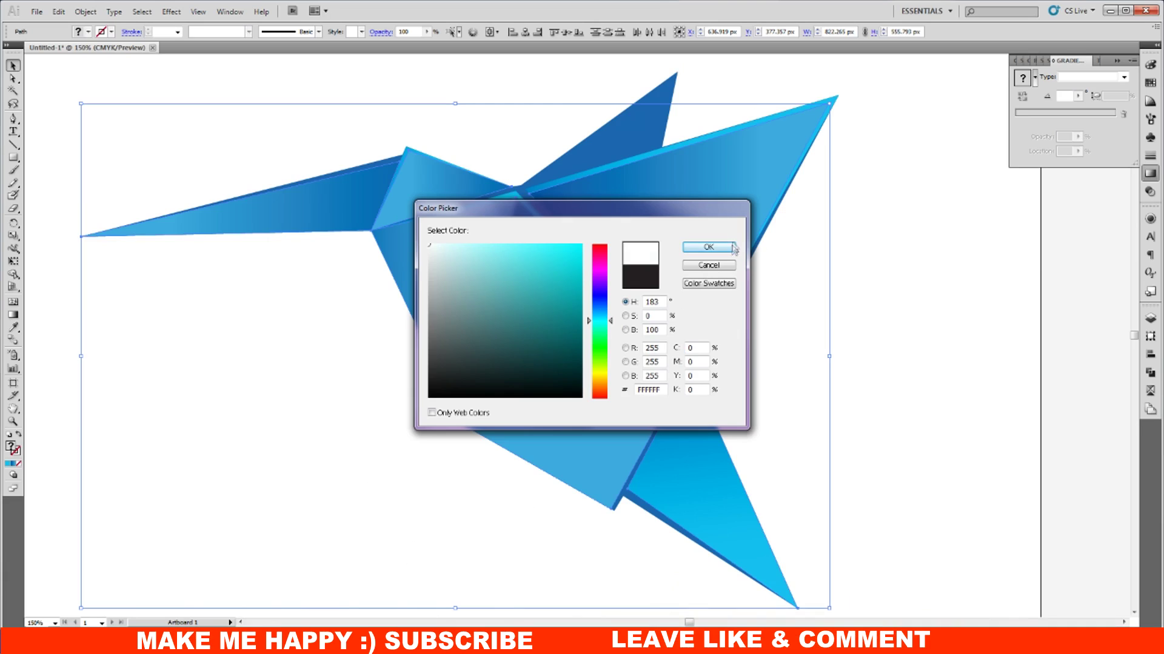
left_click(728, 248)
left_click(632, 335)
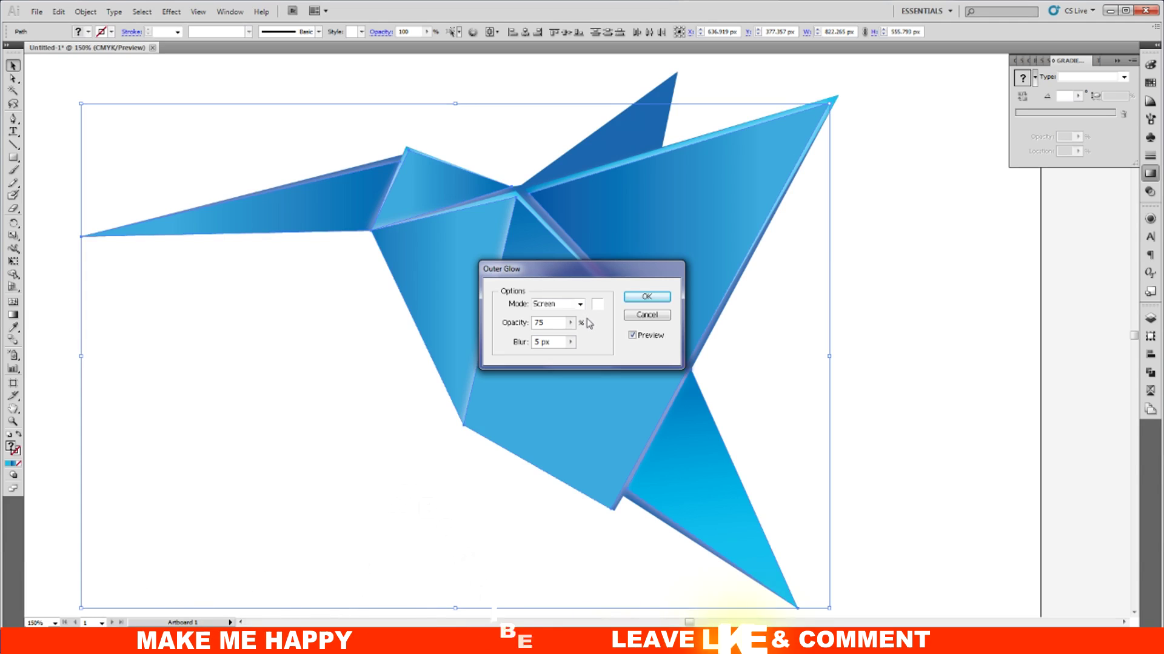
Set the glow blur to 1 px and colour to pale cyan DEF6FC, then apply.
left_click(570, 342)
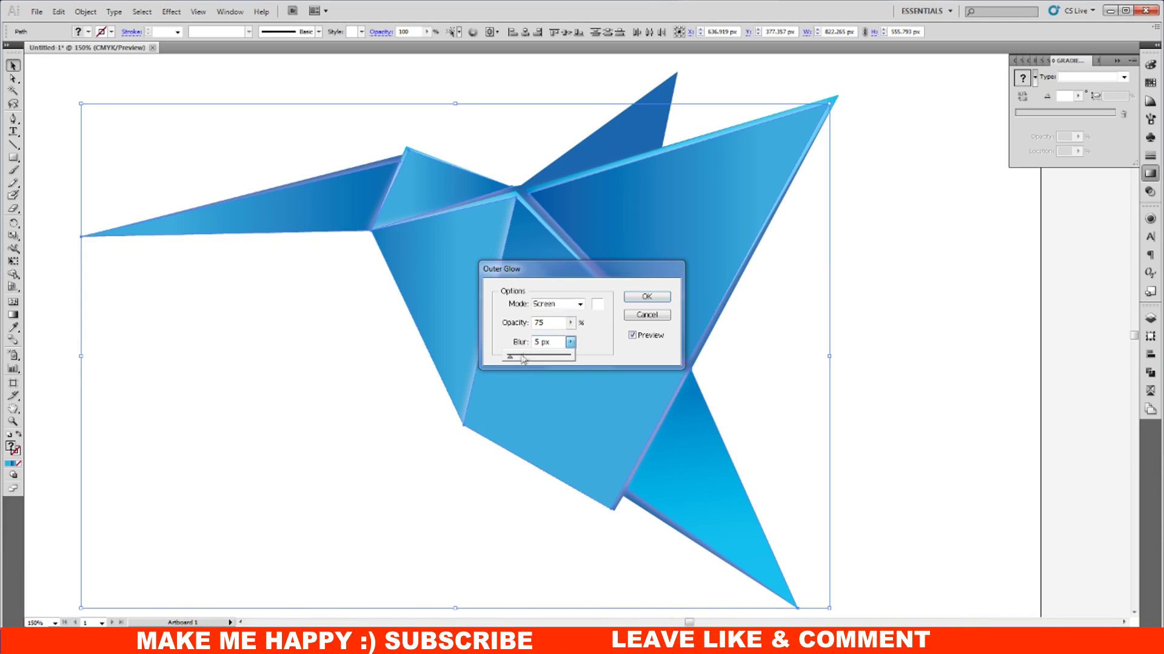
left_click(549, 342)
double_click(554, 342)
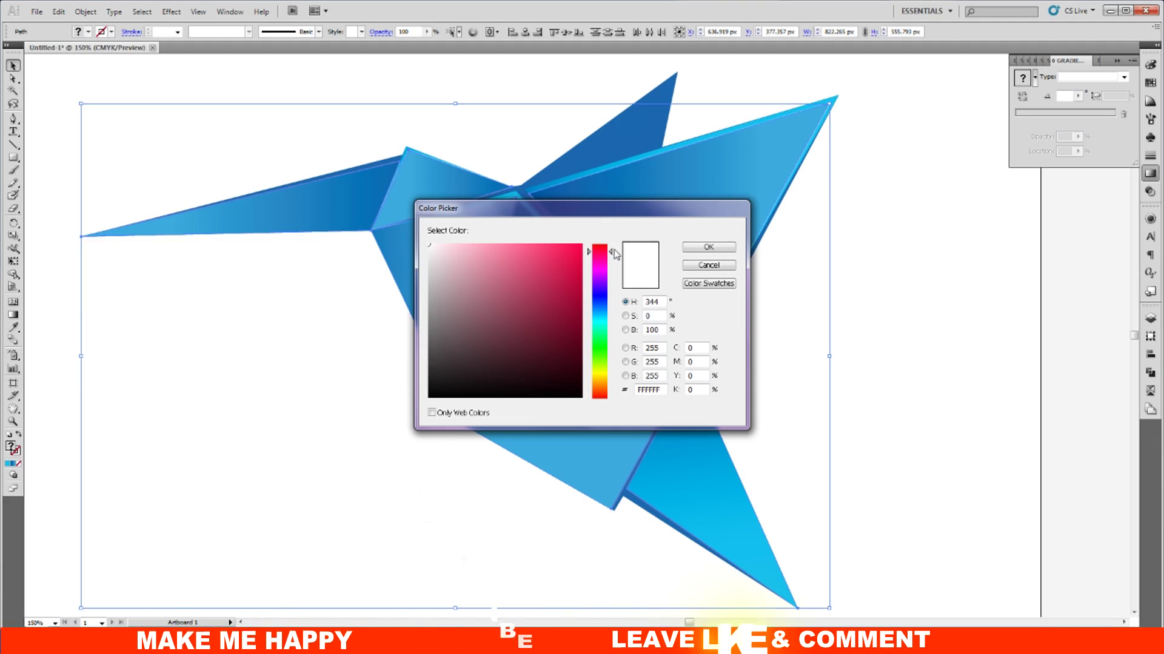
left_click(13, 329)
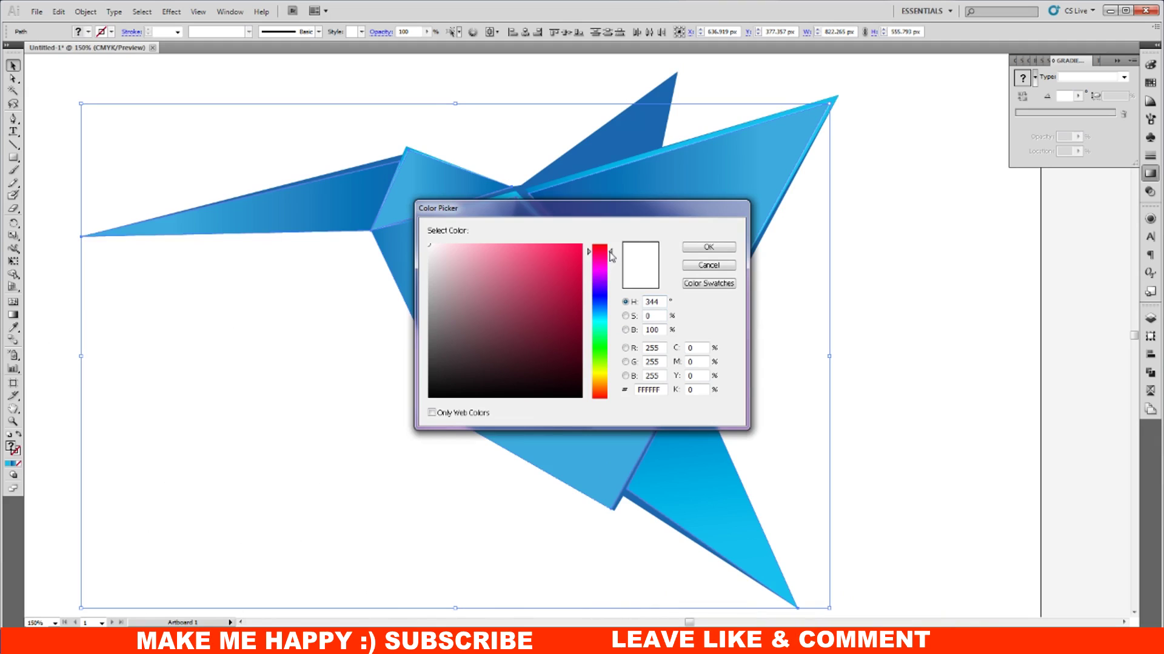
left_click_drag(610, 256, 610, 315)
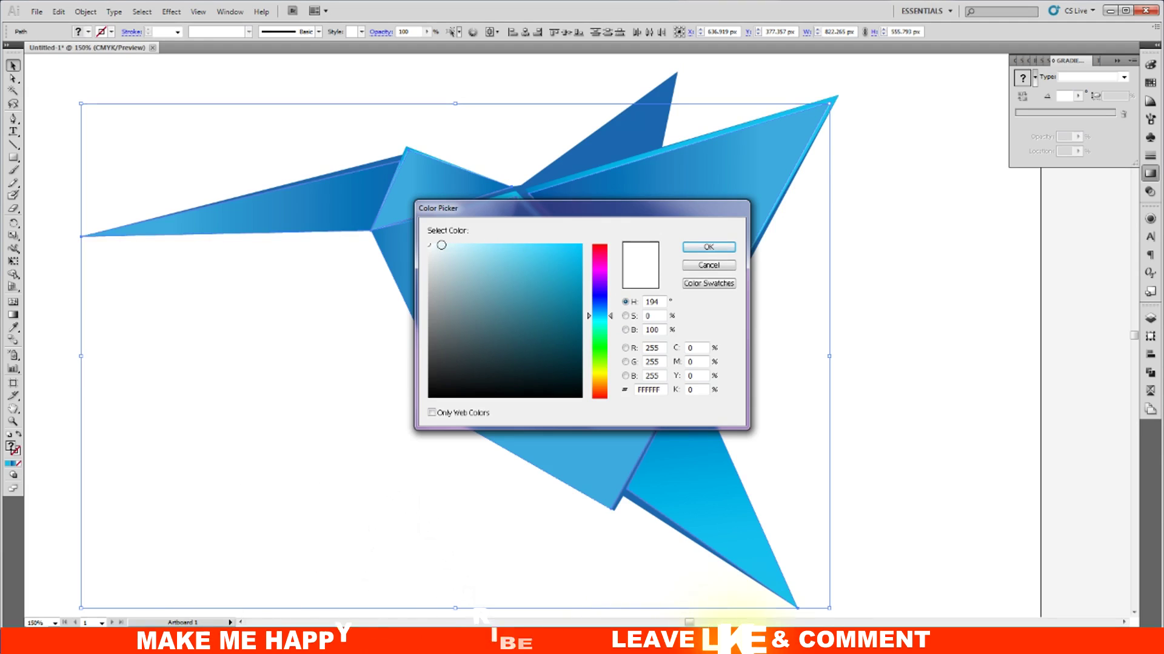
left_click(445, 246)
left_click_drag(444, 246, 447, 246)
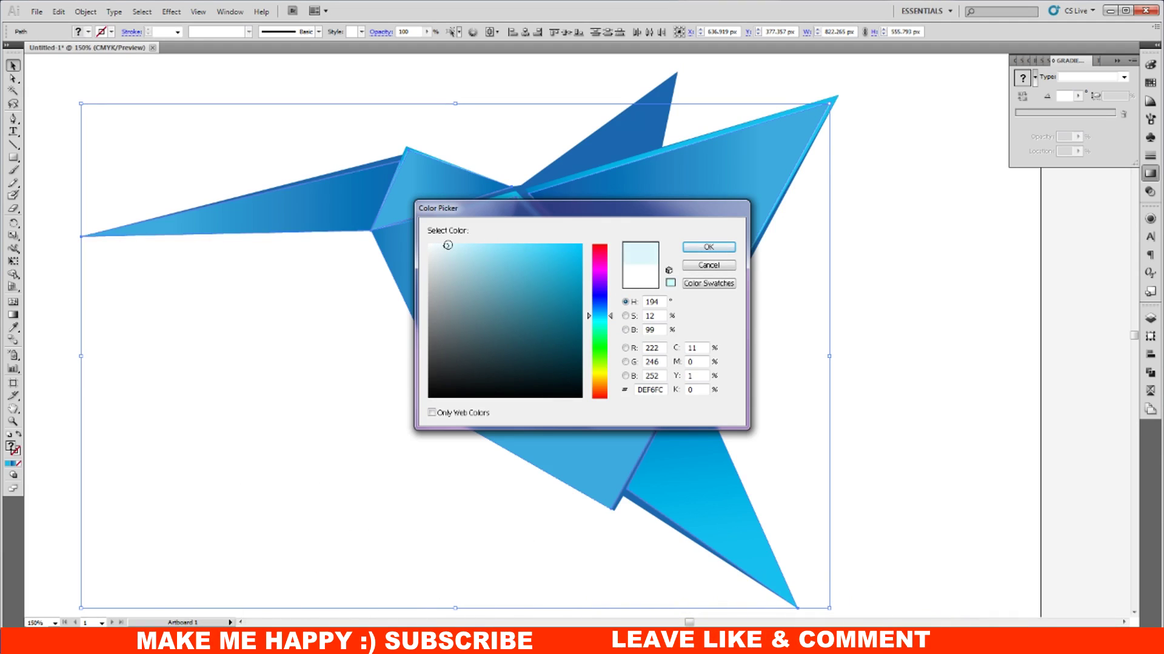
left_click(709, 247)
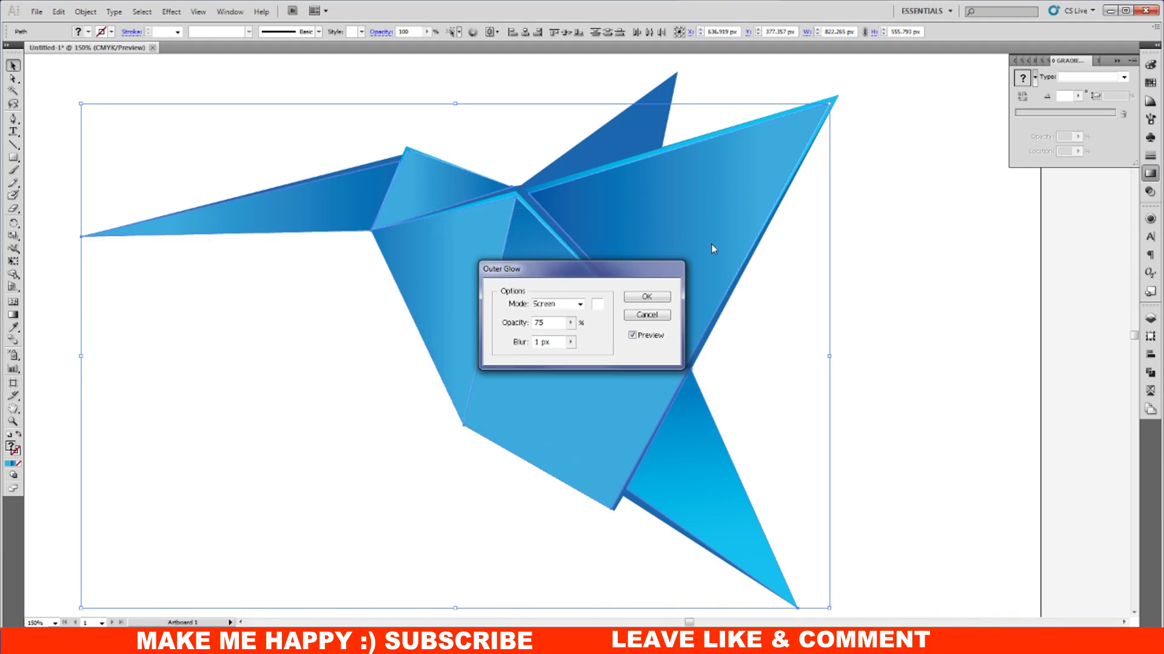
left_click(647, 297)
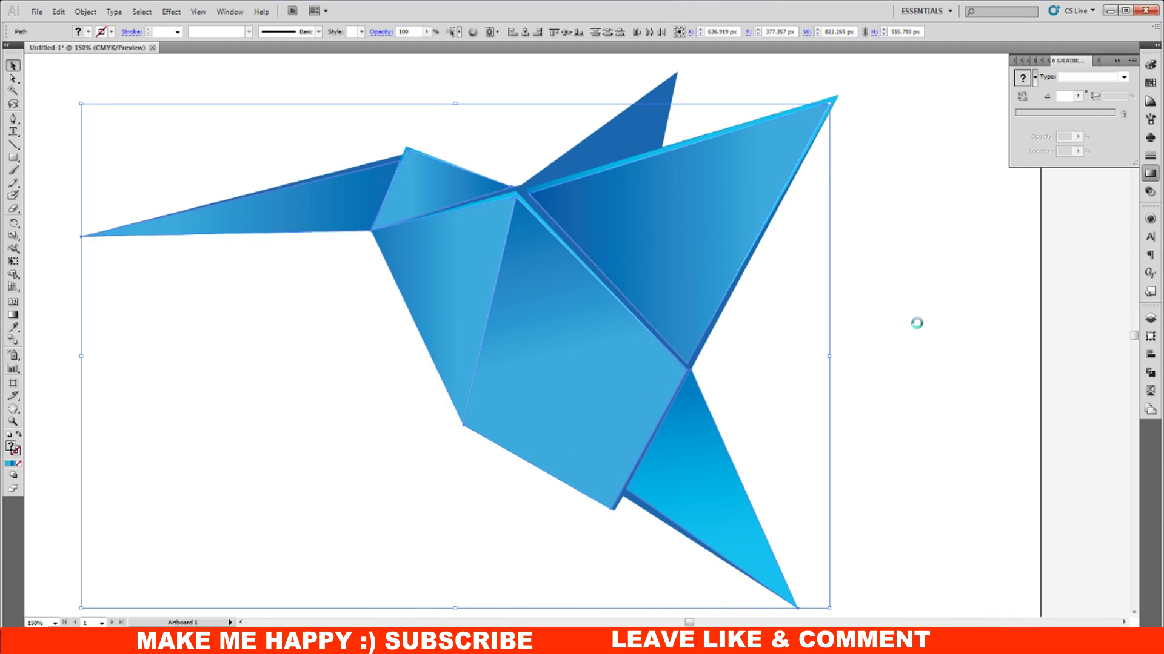
left_click(917, 323)
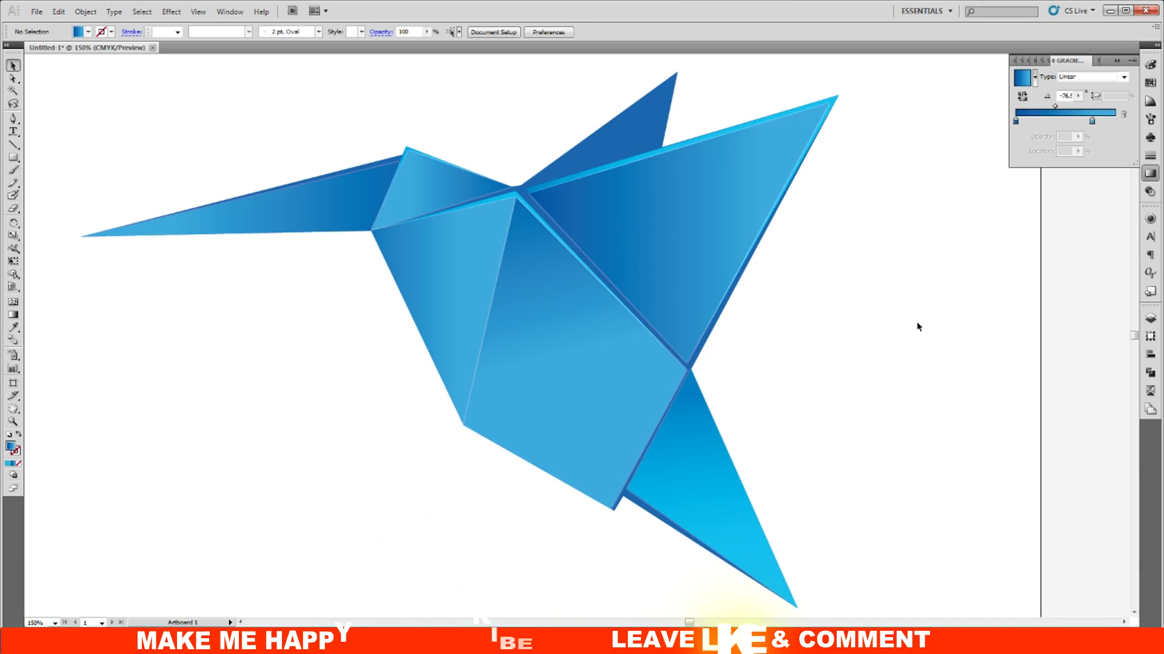
key("ctrl+minus")
key("ctrl+minus")
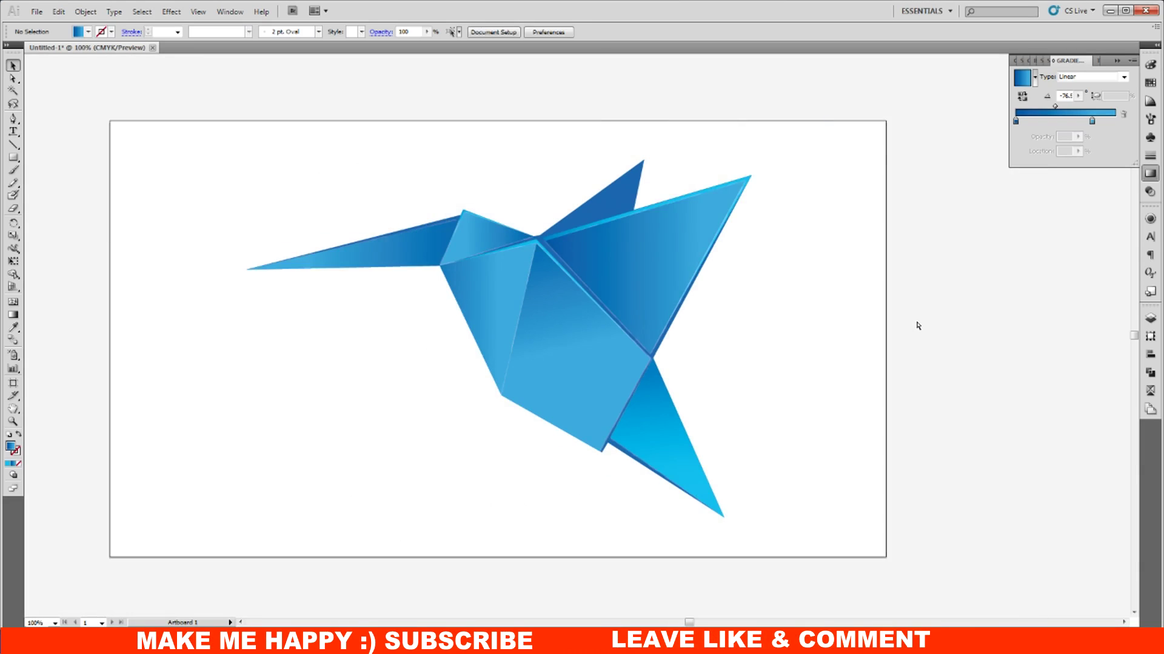
key("ctrl+plus")
key("ctrl+plus")
key("ctrl+plus")
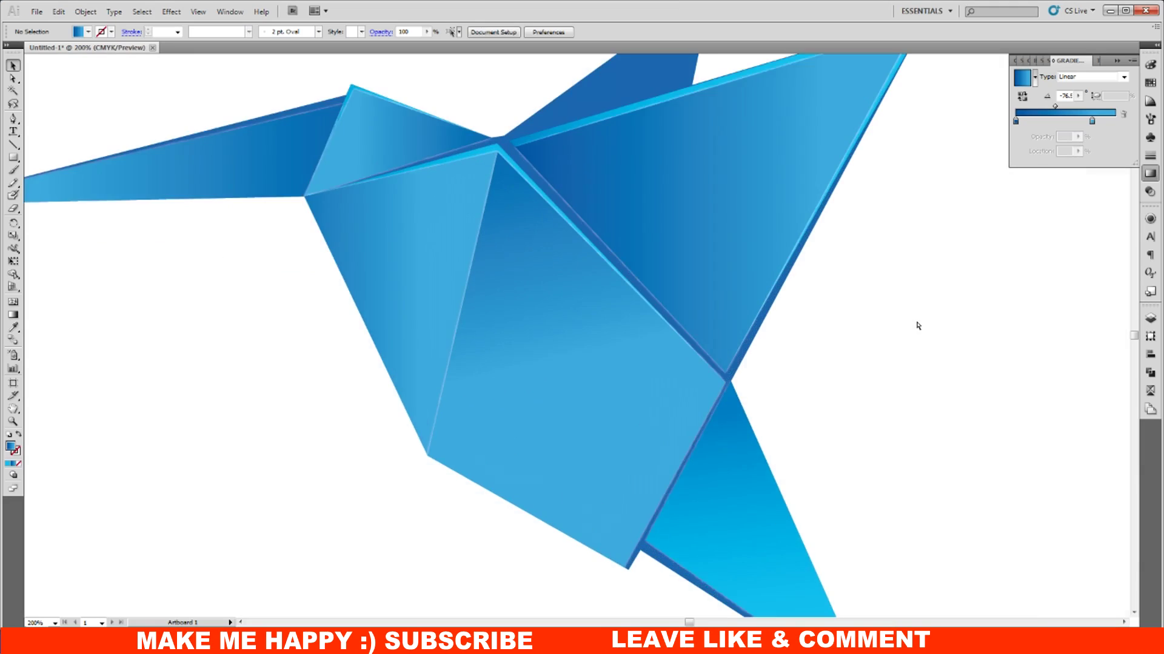
key("ctrl+plus")
key("ctrl+minus")
key("ctrl+minus")
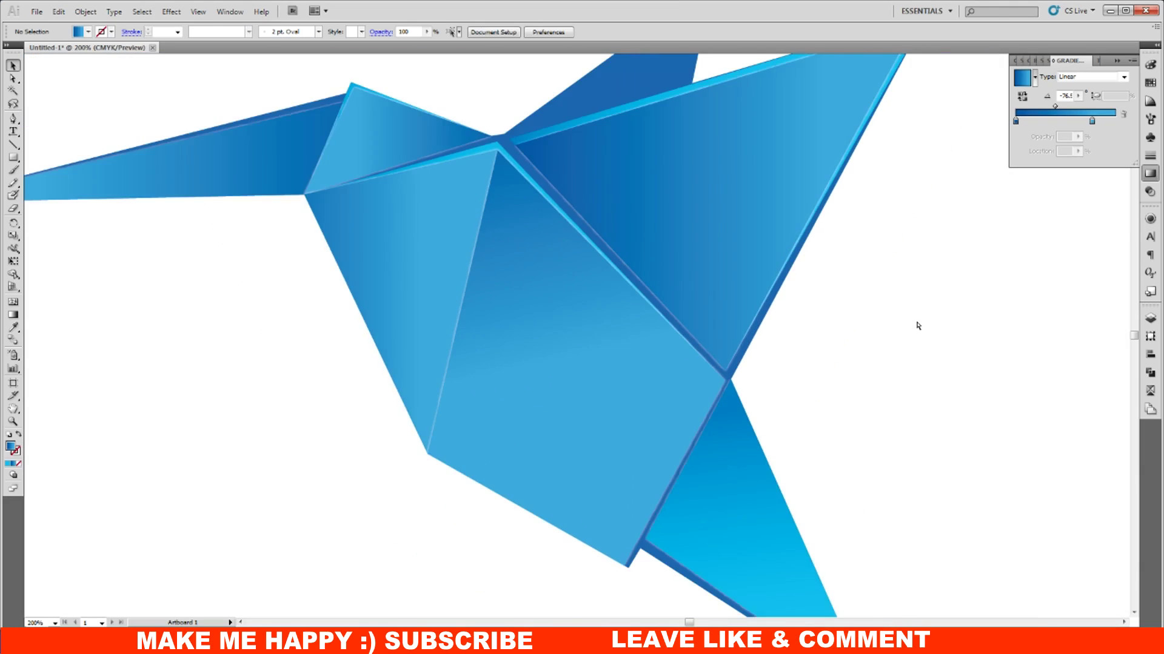
key("ctrl+minus")
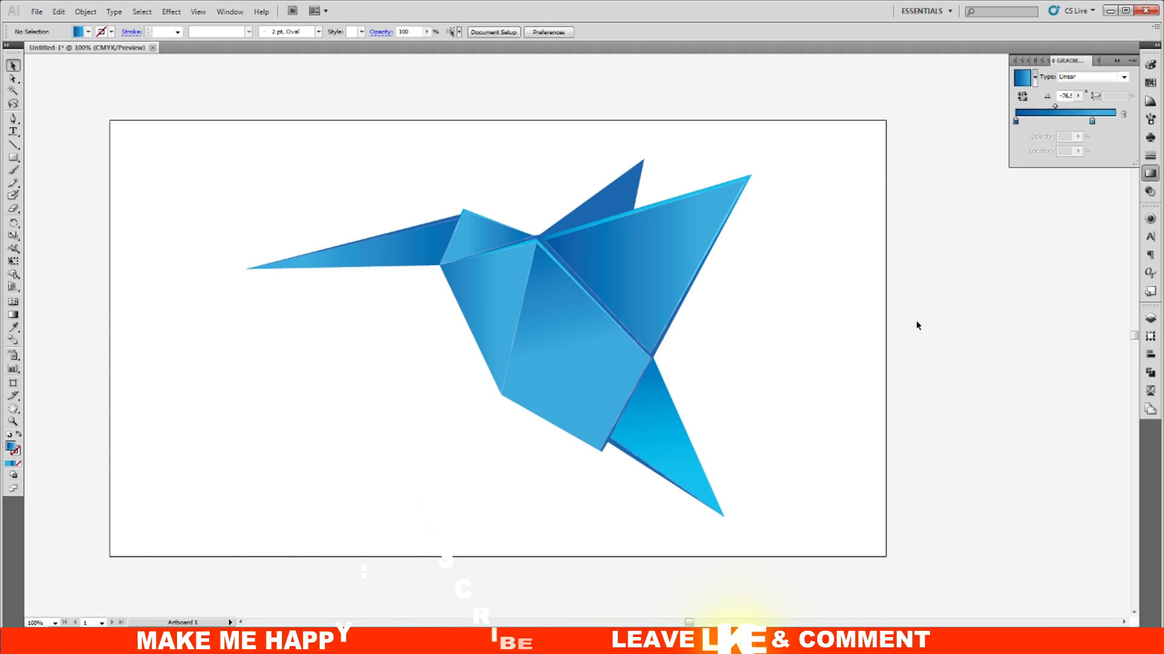
key("ctrl+plus")
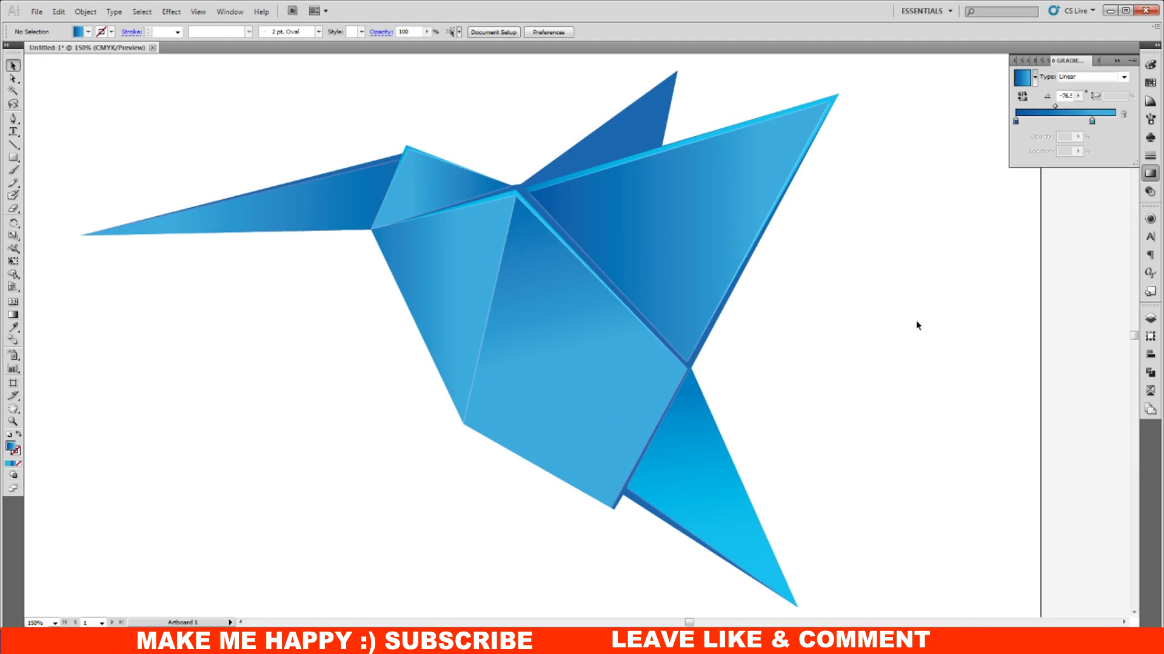
key("ctrl+minus")
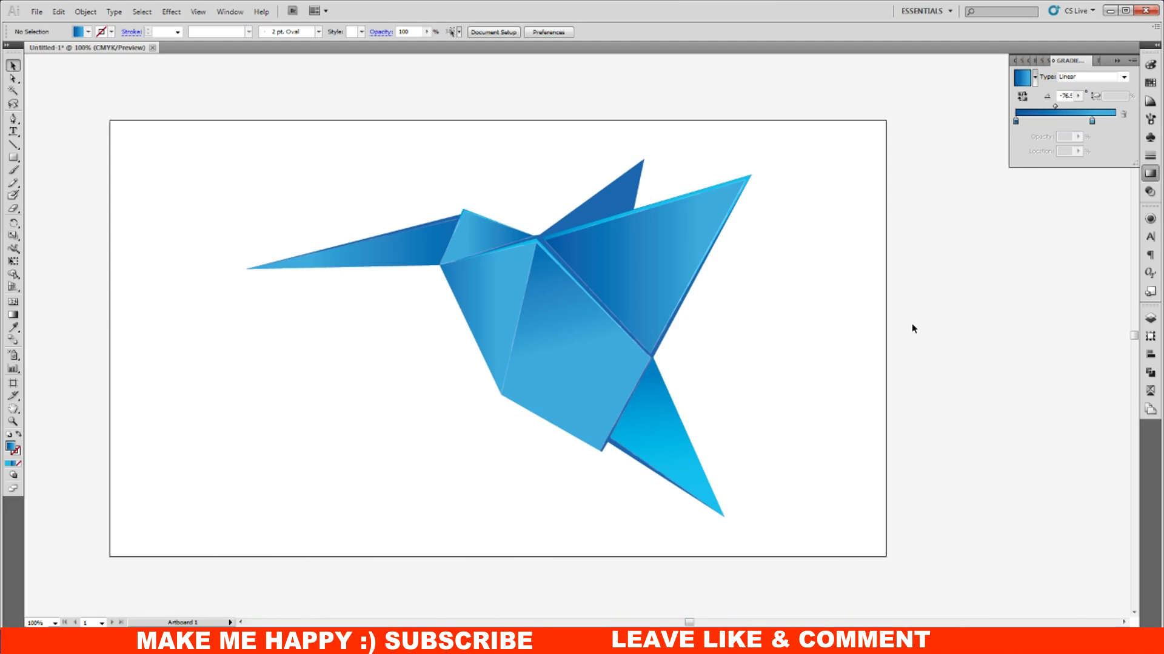
key("ctrl+0")
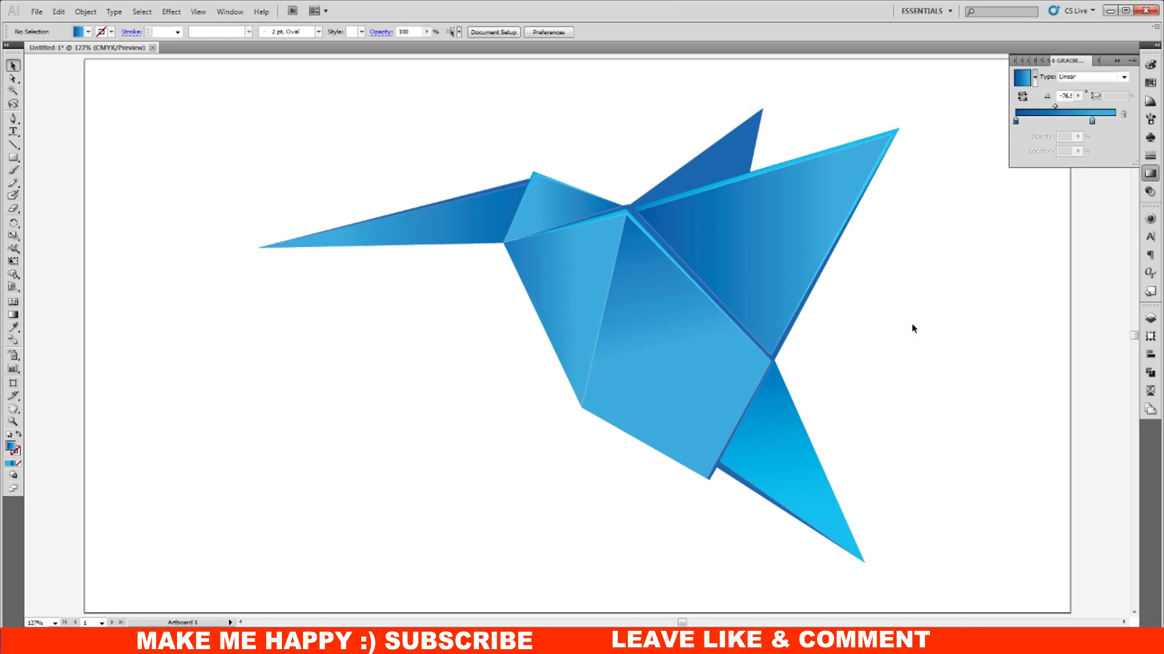
Select all the glow-rimmed hummingbird artwork with Ctrl+A.
key("ctrl+a")
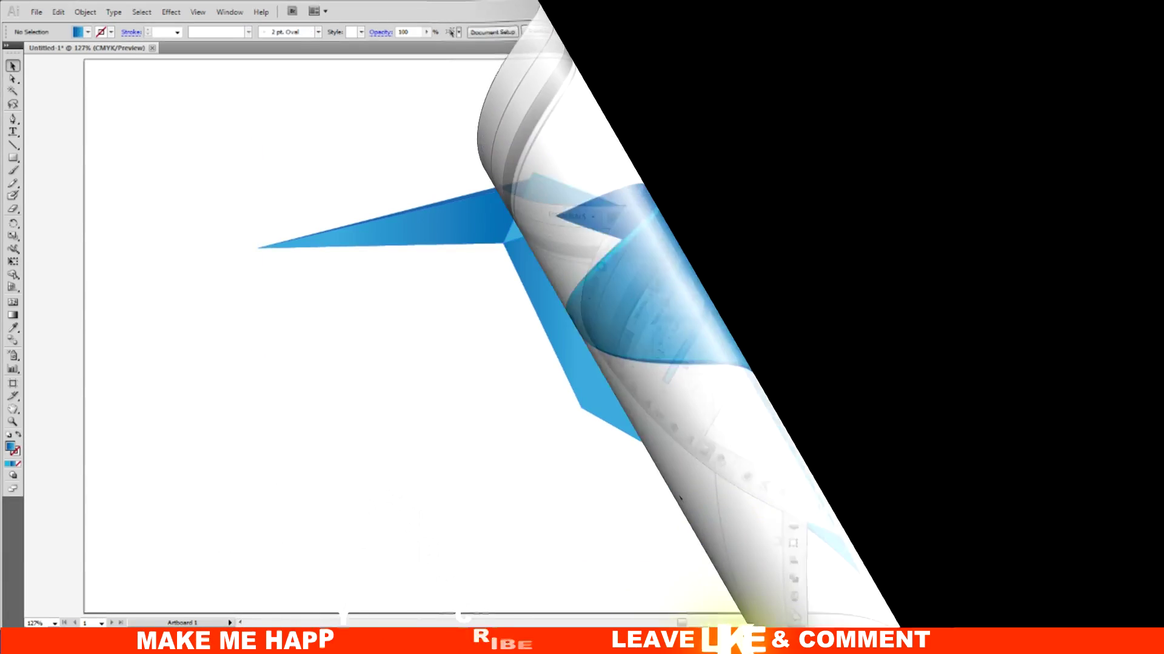